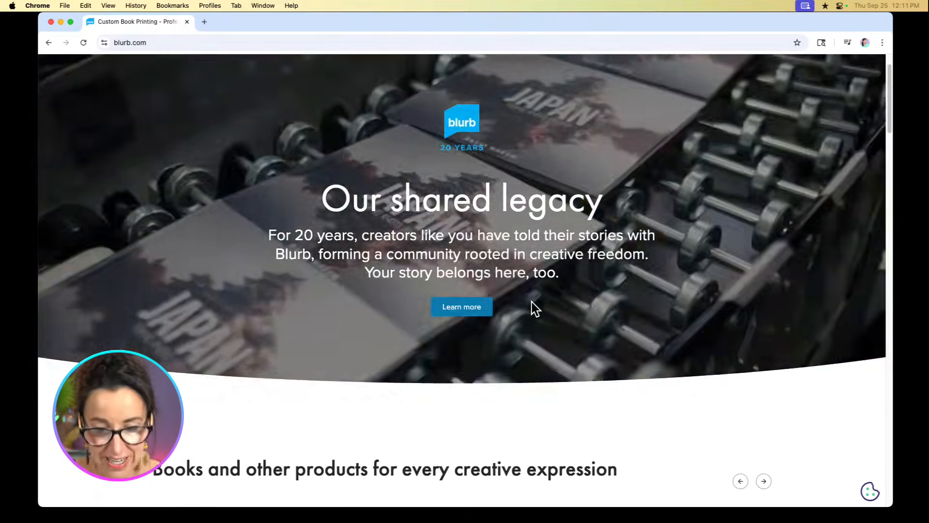
# Step: Browse Blurb's bookmaking and design tools overview and open its Adobe InDesign plugin page
pyautogui.scroll(2, 533, 309)
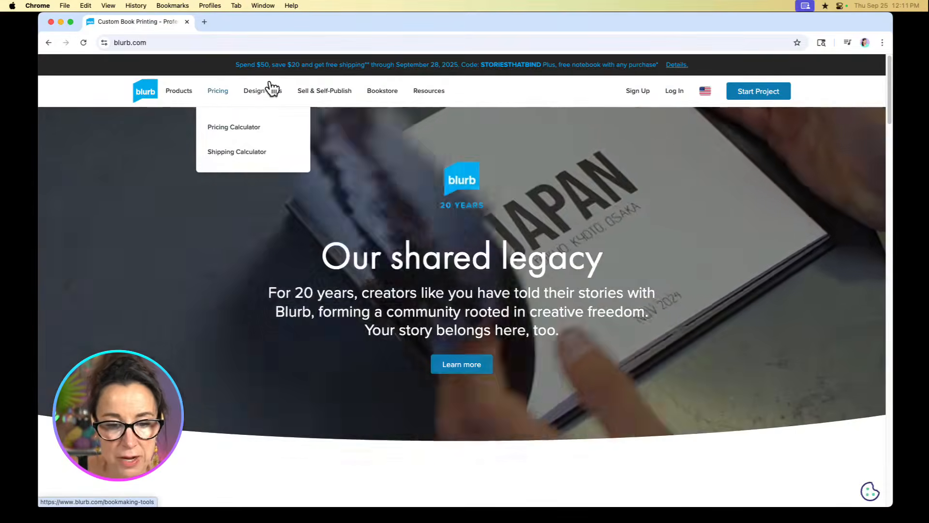
pyautogui.moveTo(271, 88)
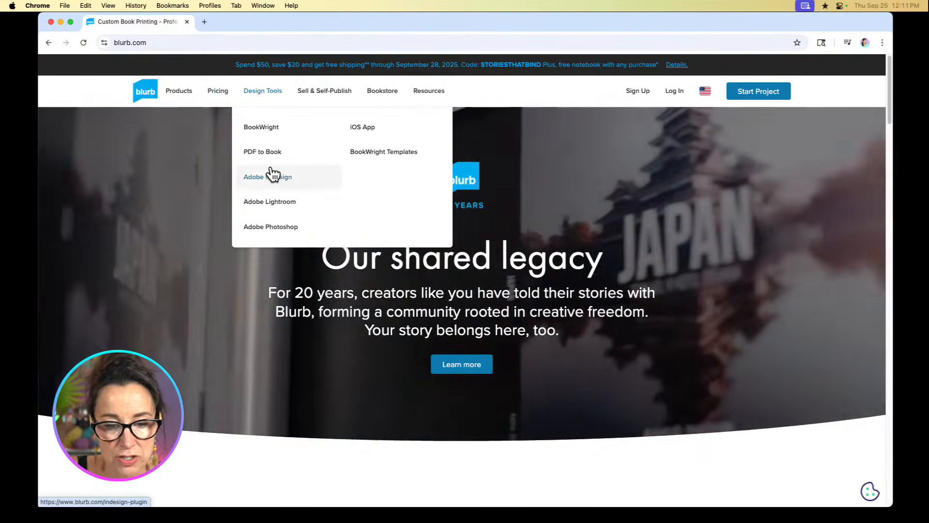
pyautogui.click(272, 175)
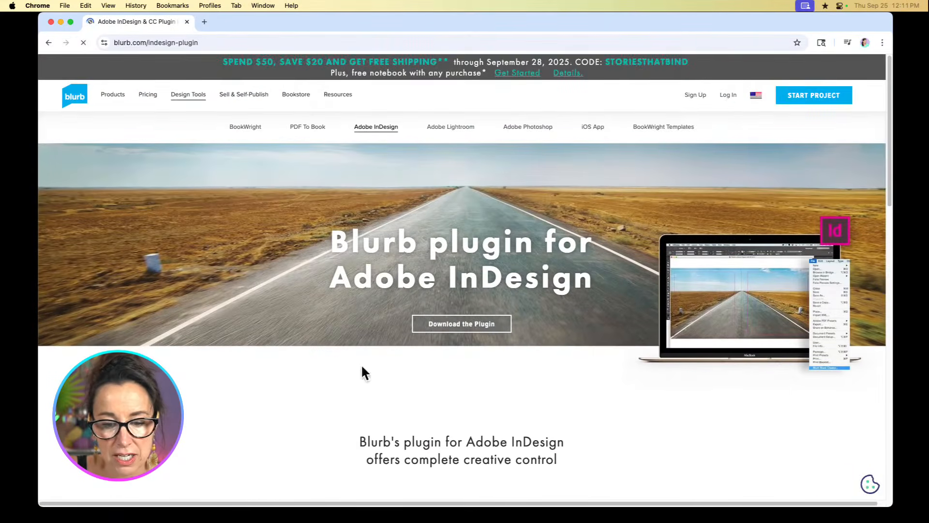
pyautogui.scroll(-2, 361, 358)
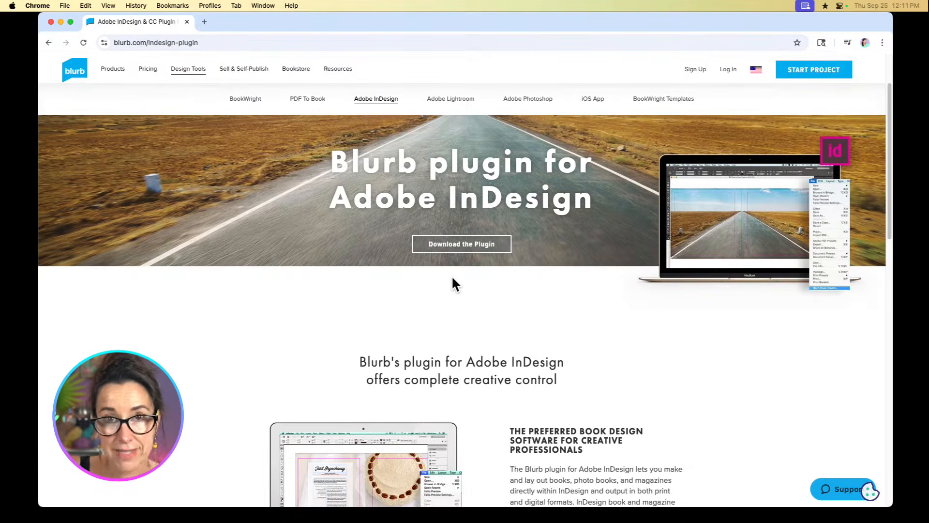
pyautogui.click(199, 67)
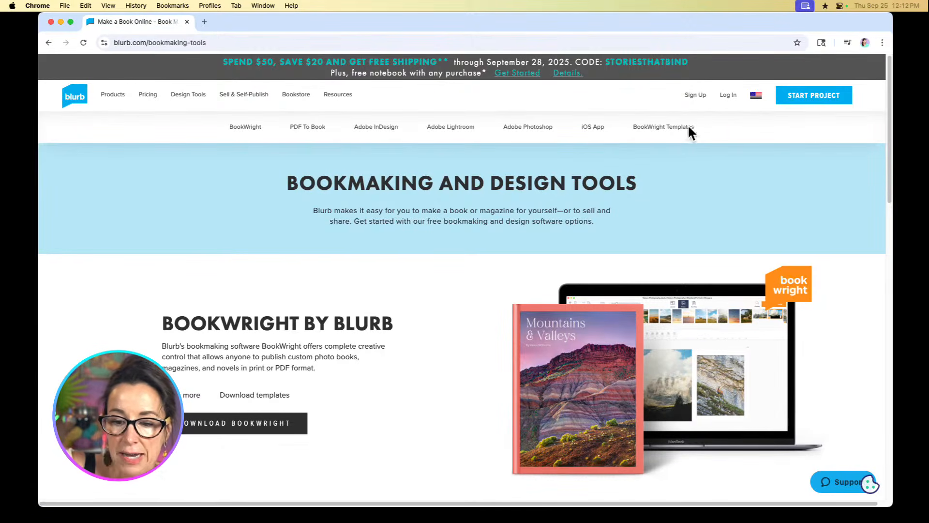
pyautogui.click(394, 122)
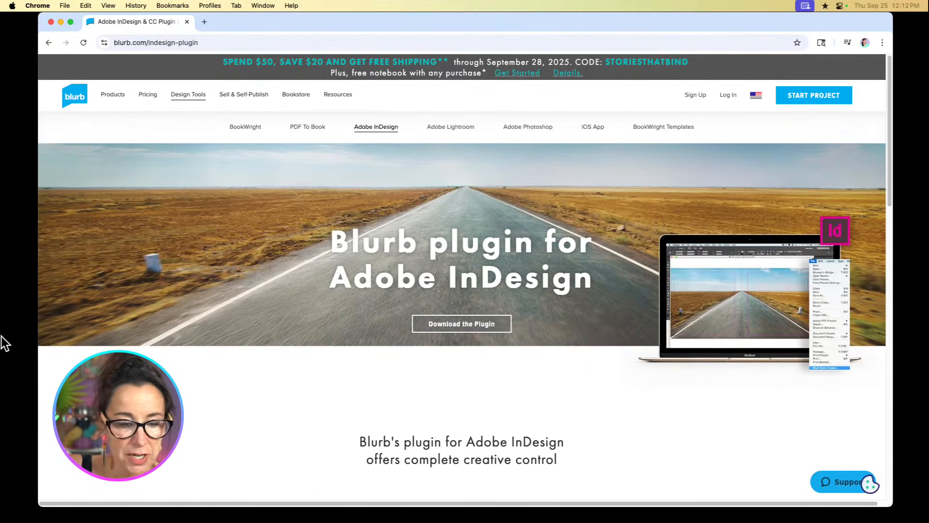
# Step: Switch to InDesign, enlarge its window to fill the screen and open the Blurb Book Creator
pyautogui.click(383, 510)
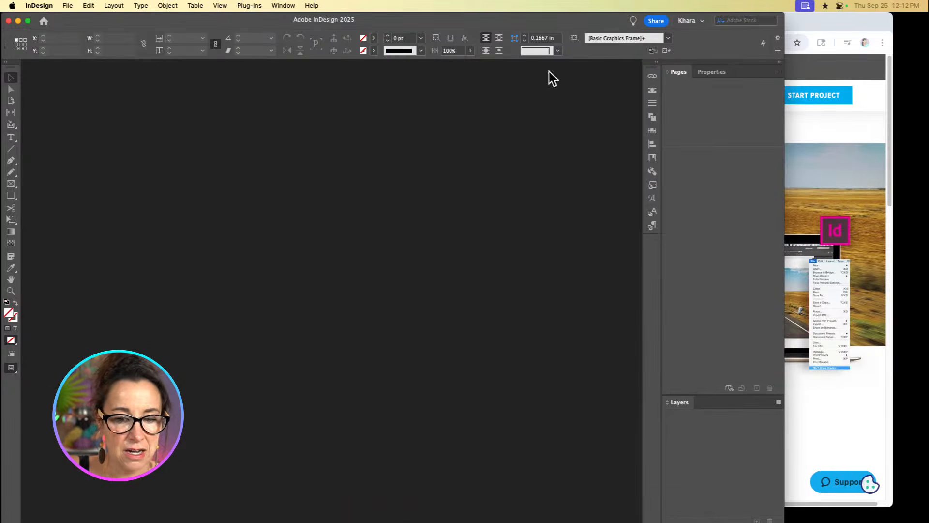
pyautogui.click(27, 21)
pyautogui.click(68, 6)
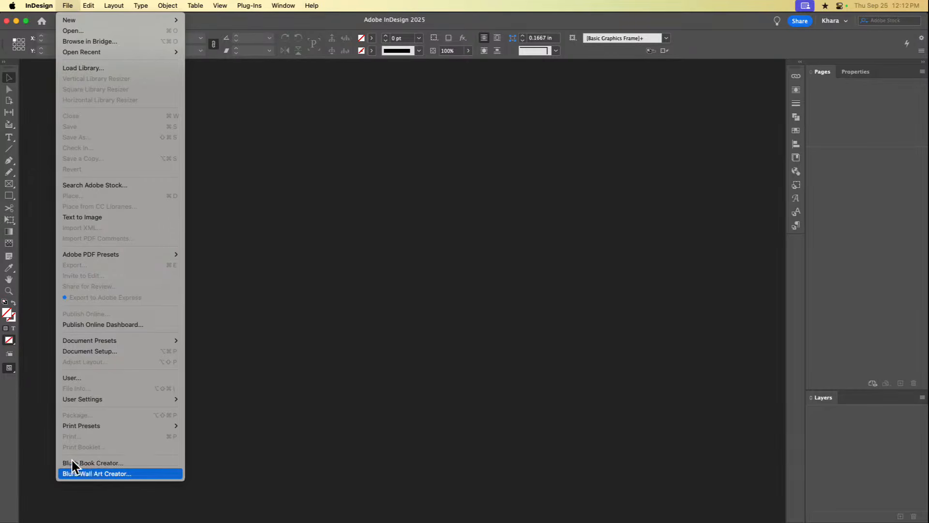
pyautogui.click(119, 463)
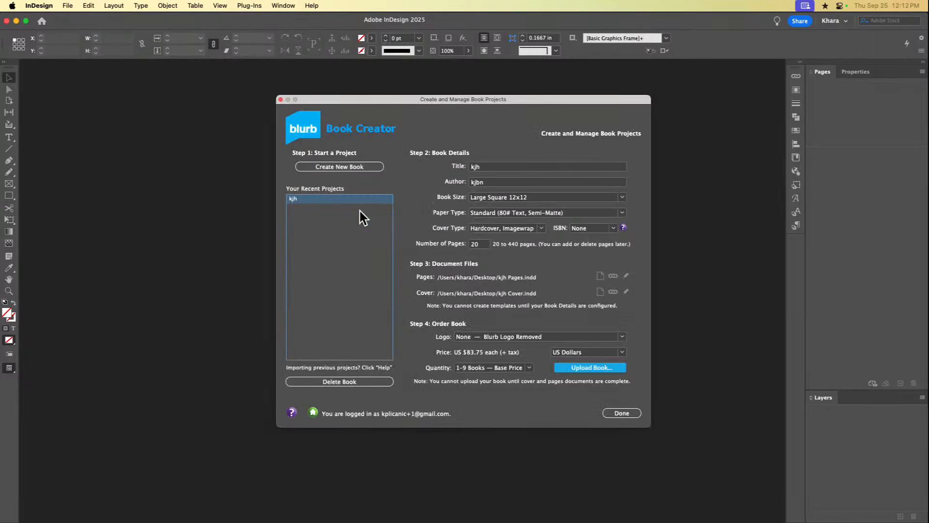
# Step: Retitle the existing book project "Fancy Title", set its author to "Your Name" and choose the Large Square 12x12 size
pyautogui.click(365, 170)
pyautogui.write('Fancy Title')
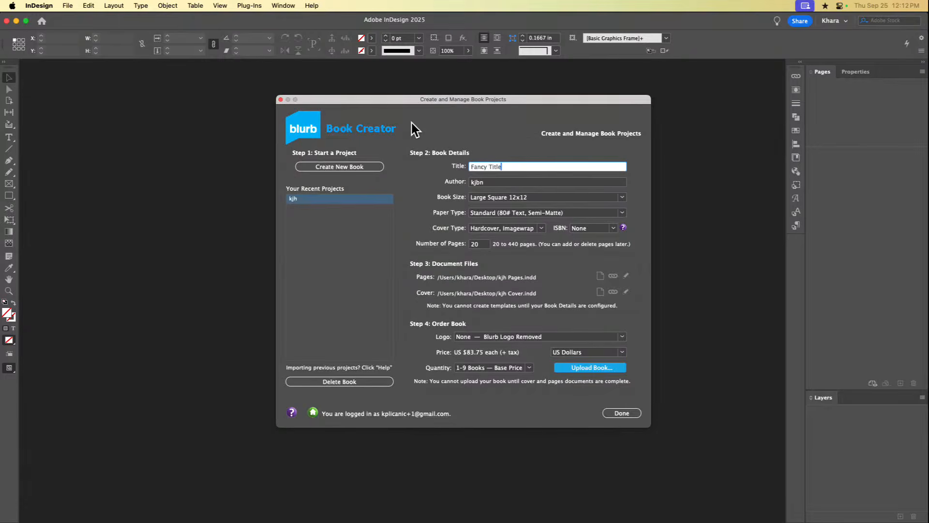
pyautogui.press('Tab')
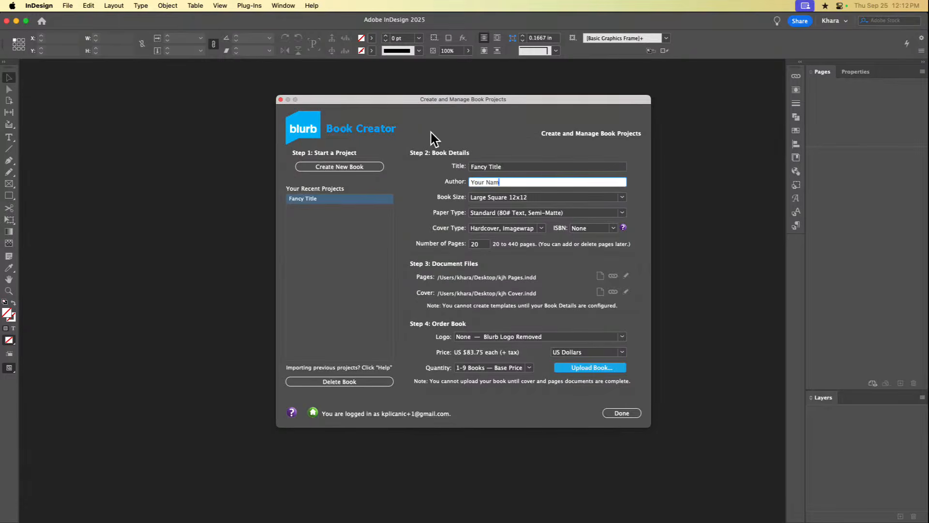
pyautogui.click(484, 197)
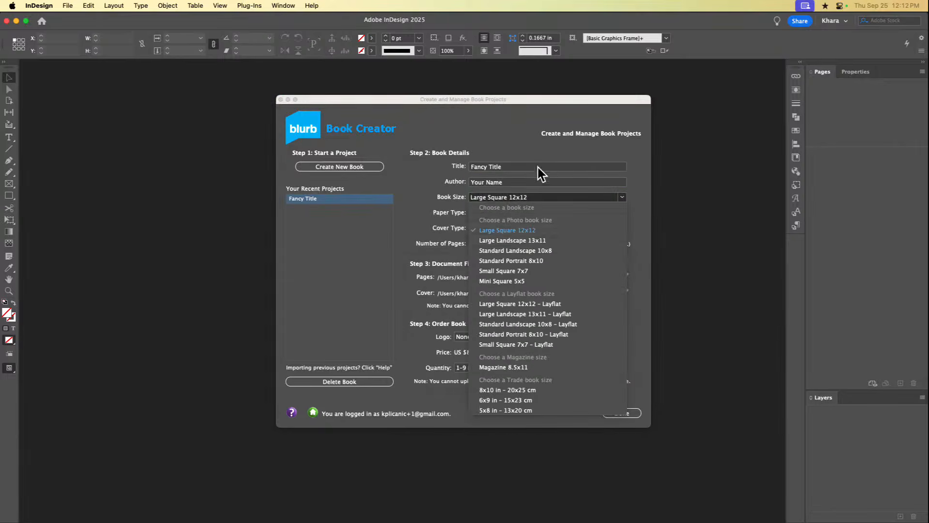
pyautogui.click(519, 229)
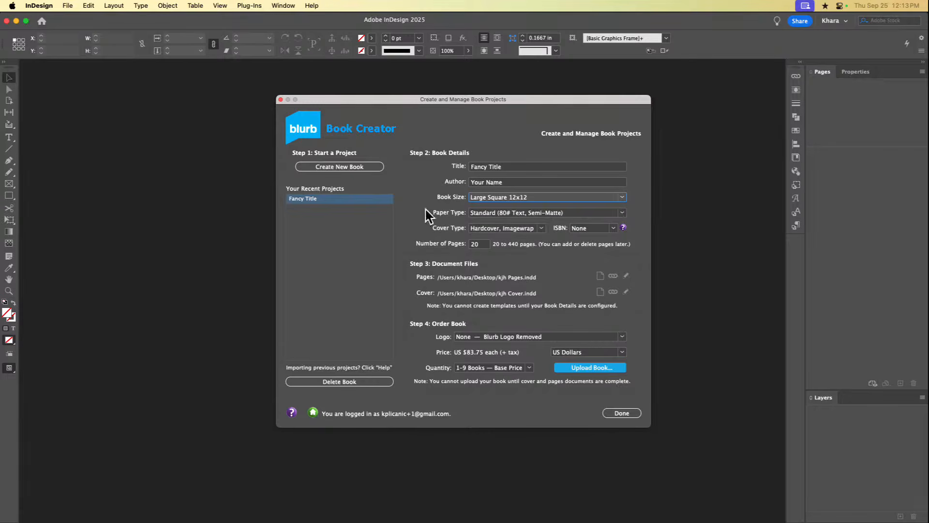
# Step: Create a new Large Square 12x12 book, titled with the author's first name plus "book", and fill in the author's name
pyautogui.click(333, 165)
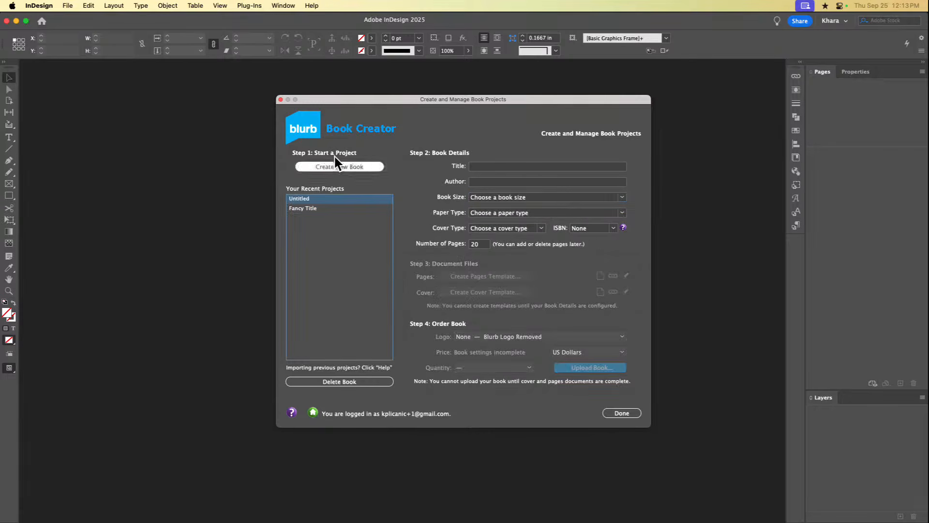
pyautogui.click(509, 196)
pyautogui.click(532, 231)
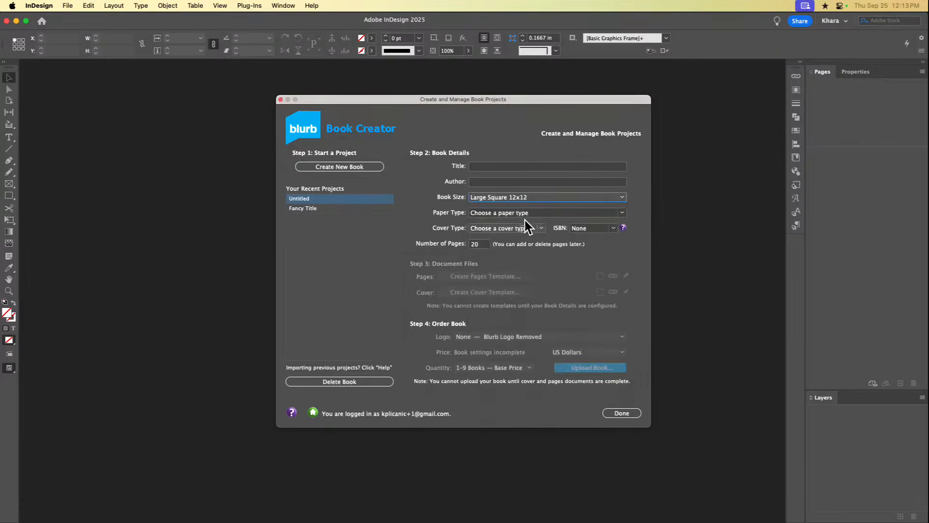
pyautogui.click(537, 166)
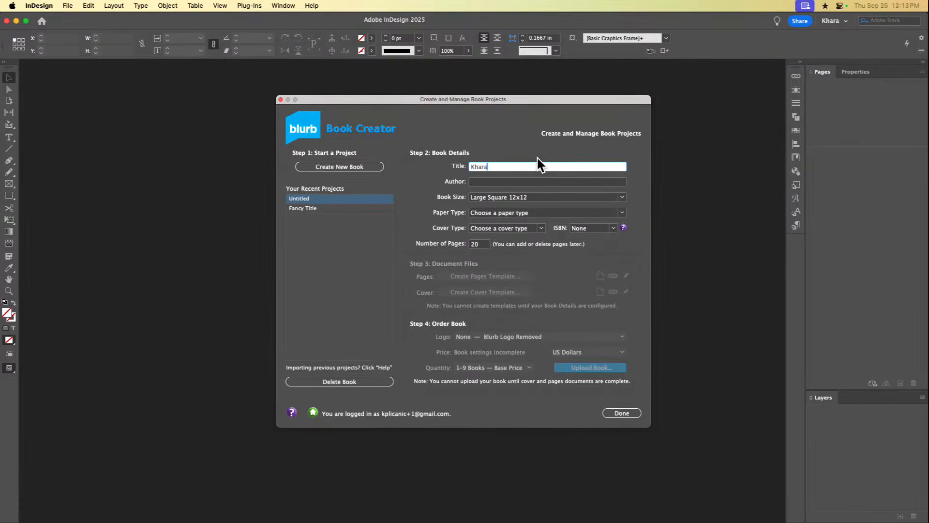
pyautogui.write("Khara's book")
pyautogui.press('Tab')
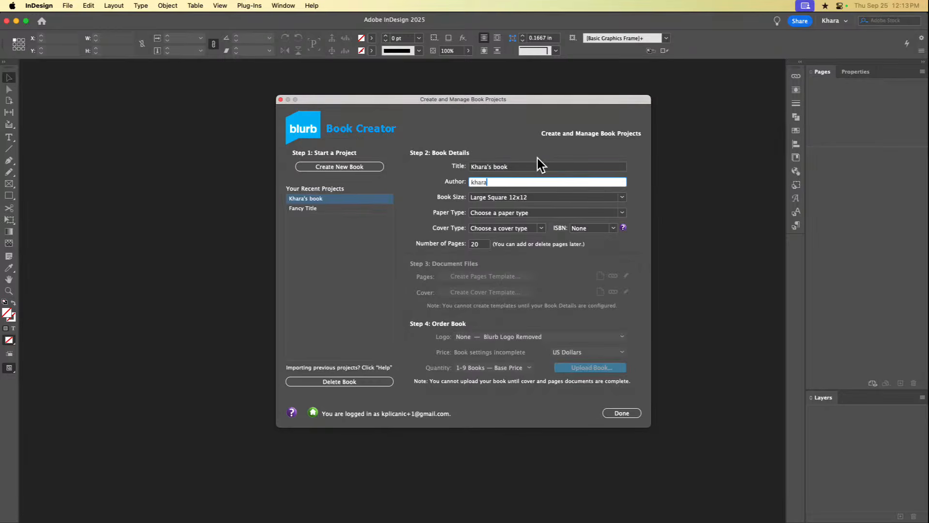
# Step: Configure the new book with Standard (80# Text, Semi-Matte) paper, a Hardcover, Imagewrap cover and no ISBN
pyautogui.click(519, 225)
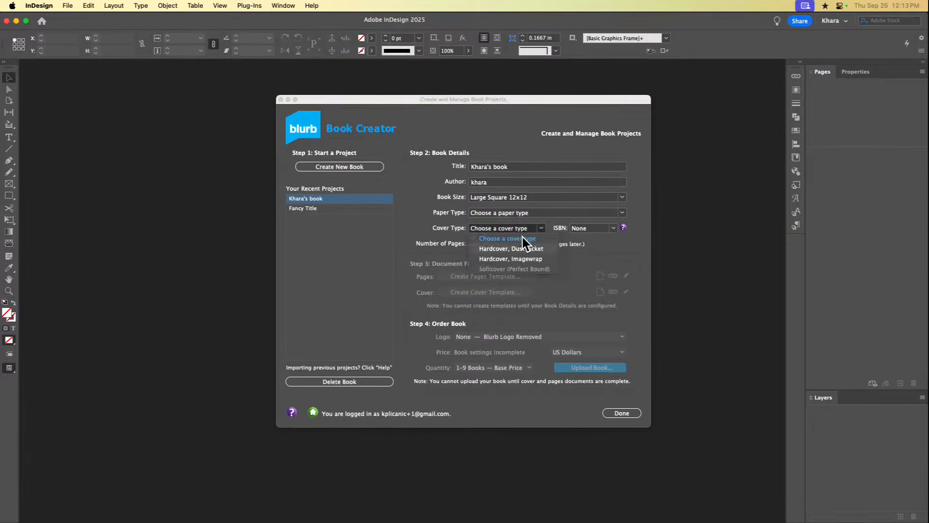
pyautogui.click(524, 257)
pyautogui.click(553, 209)
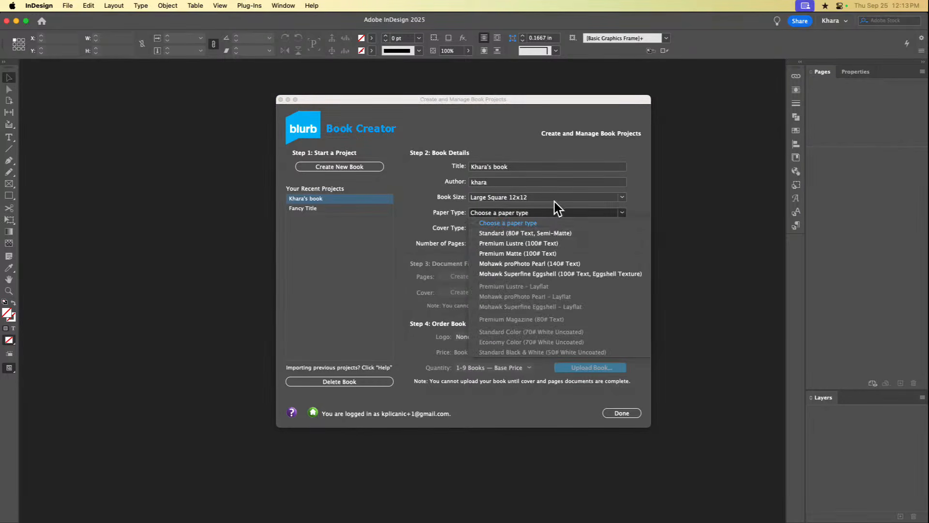
pyautogui.click(554, 222)
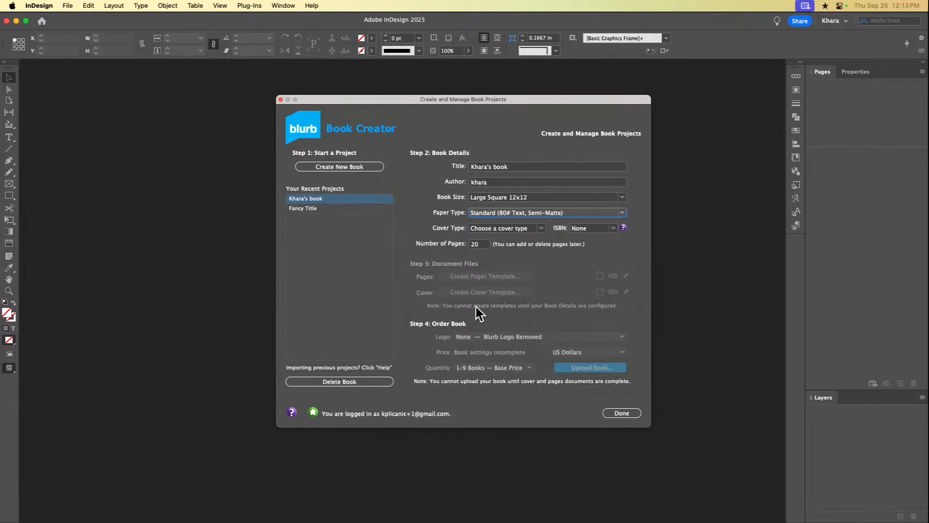
pyautogui.click(616, 226)
pyautogui.click(606, 235)
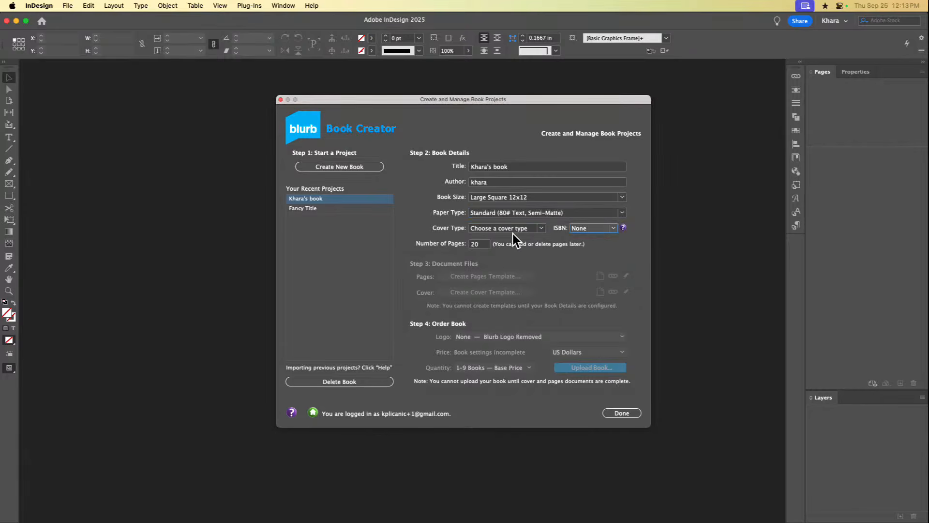
pyautogui.click(535, 224)
pyautogui.click(535, 257)
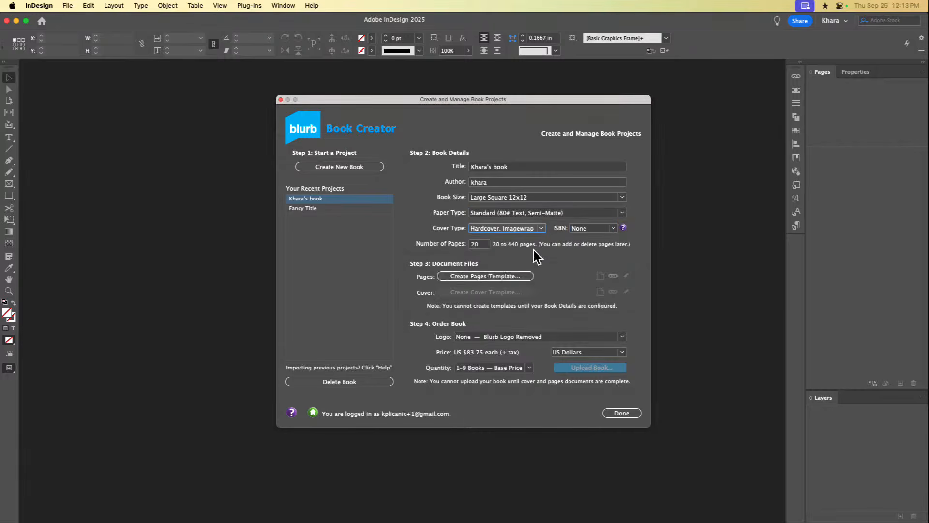
# Step: Create the book's pages template, save it to the Desktop under the suggested name, and look over its guides and instructions
pyautogui.click(512, 274)
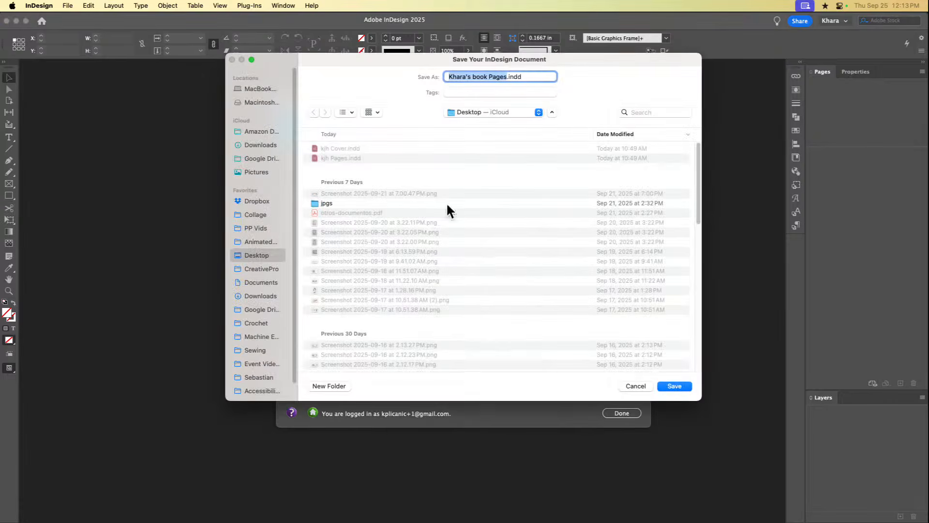
pyautogui.click(685, 382)
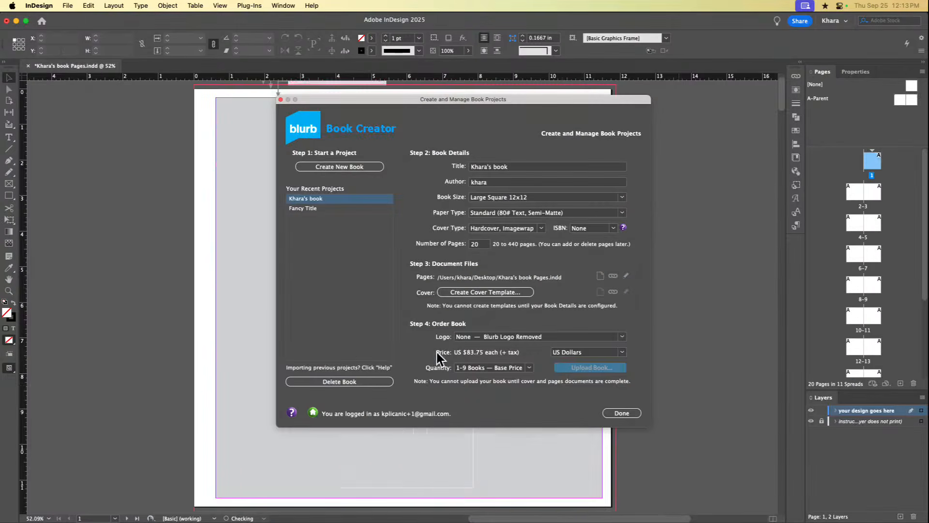
pyautogui.click(622, 412)
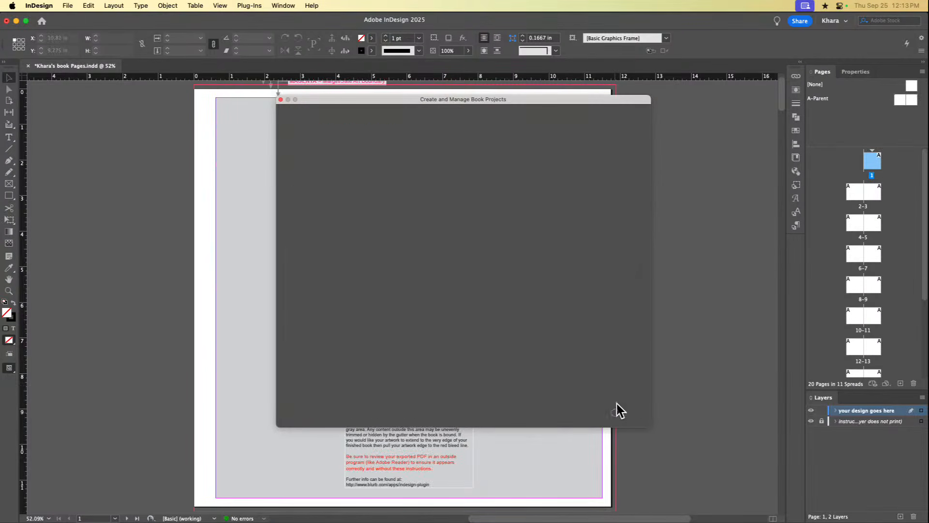
pyautogui.scroll(-10, 540, 397)
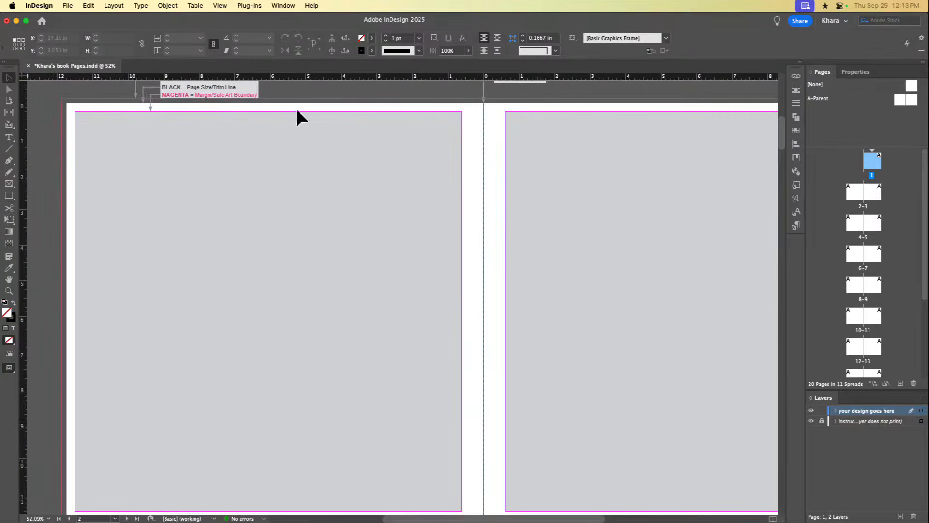
pyautogui.scroll(3, 312, 212)
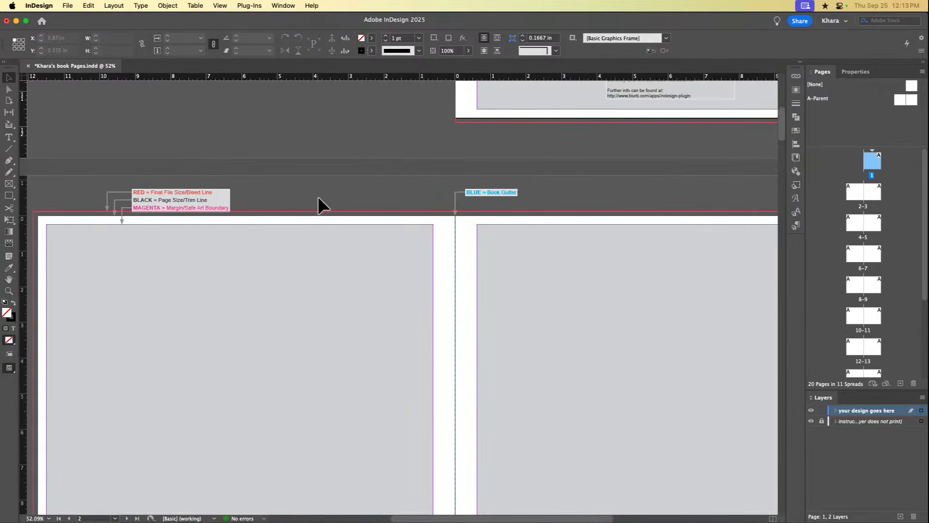
pyautogui.scroll(12, 455, 184)
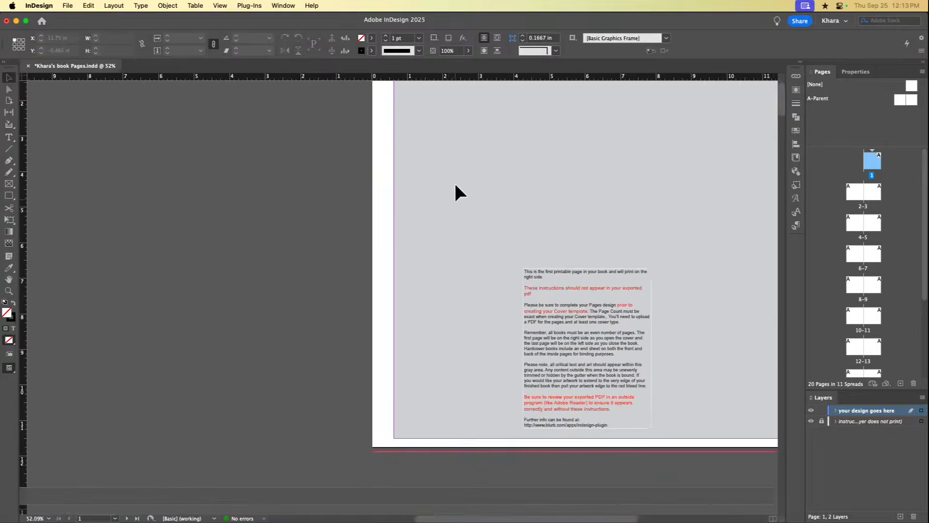
pyautogui.scroll(-15, 468, 266)
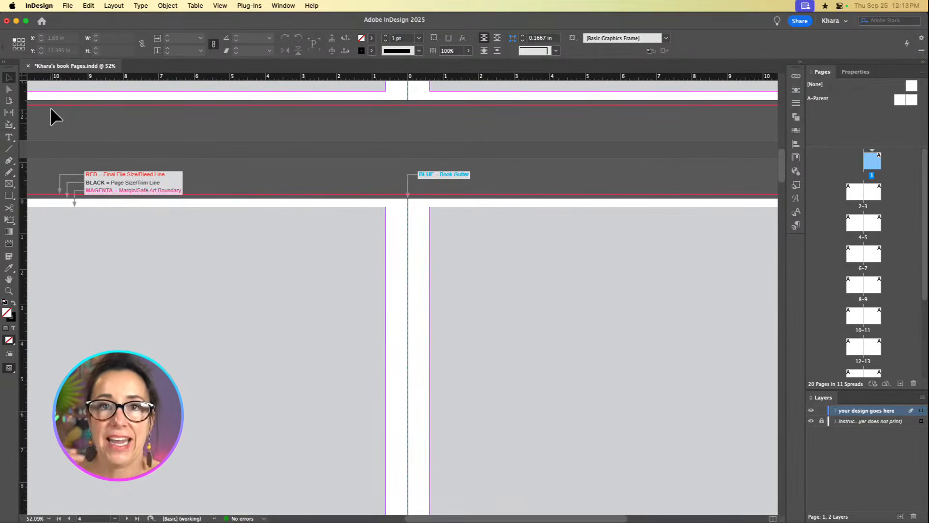
# Step: Create the book's cover template from the Blurb Book Creator and save it to the Desktop under the suggested name
pyautogui.click(67, 6)
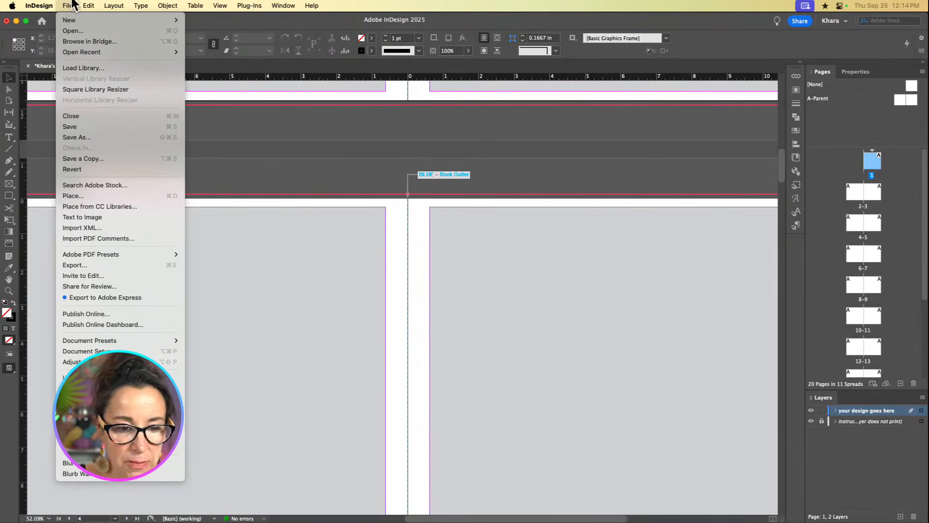
pyautogui.click(97, 463)
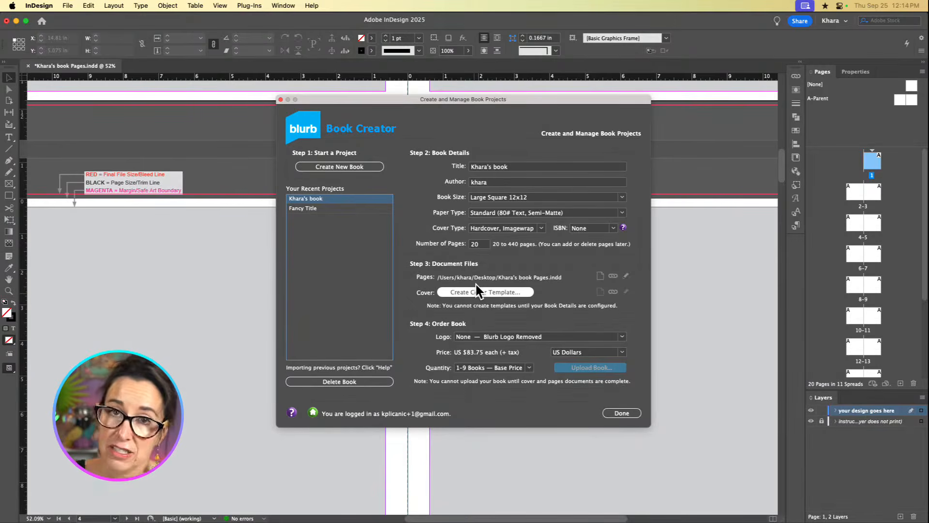
pyautogui.click(478, 290)
pyautogui.click(532, 285)
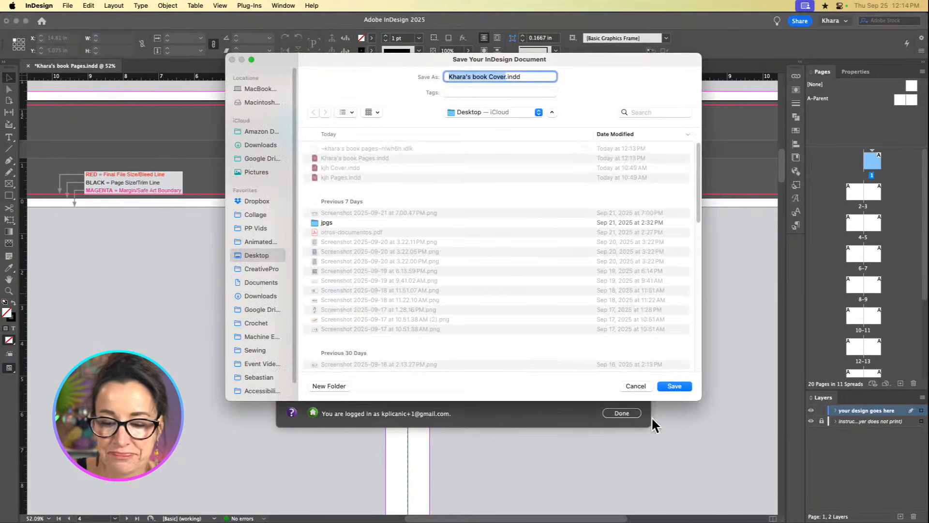
pyautogui.click(674, 385)
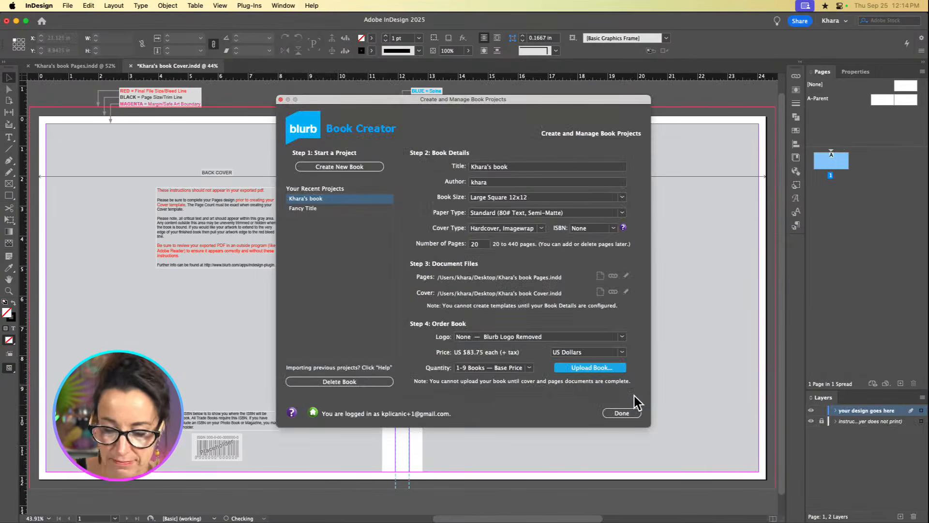
pyautogui.click(623, 413)
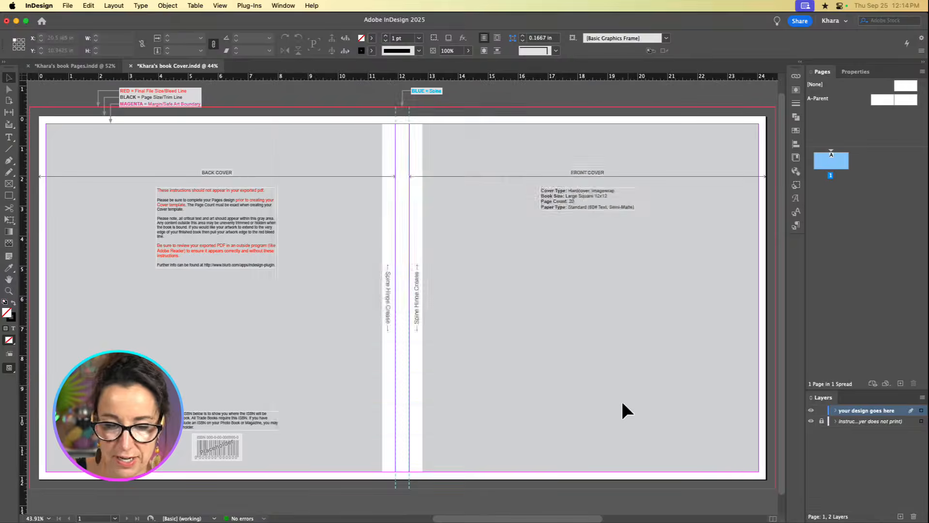
pyautogui.press('super+minus')
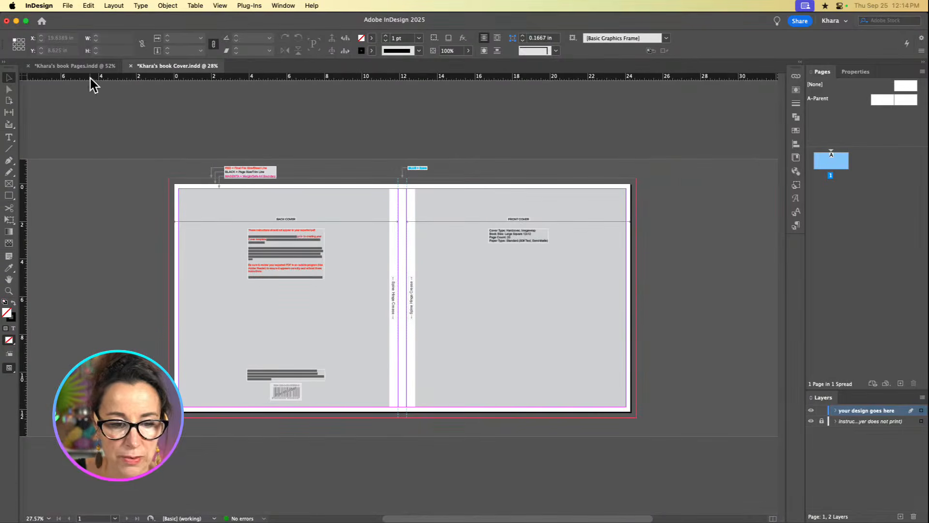
# Step: Look over the book's page spreads, close the cover template without saving, and start closing the pages template
pyautogui.click(92, 66)
pyautogui.scroll(-5, 383, 201)
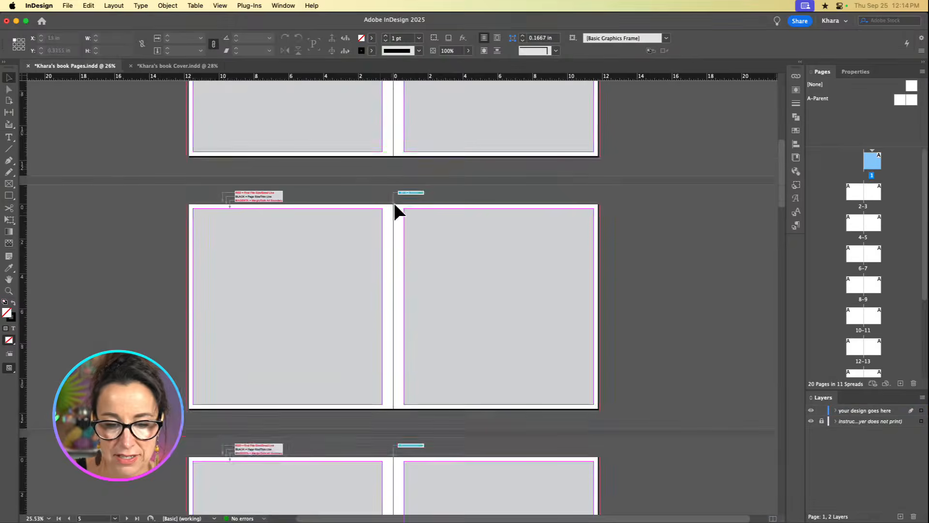
pyautogui.click(188, 60)
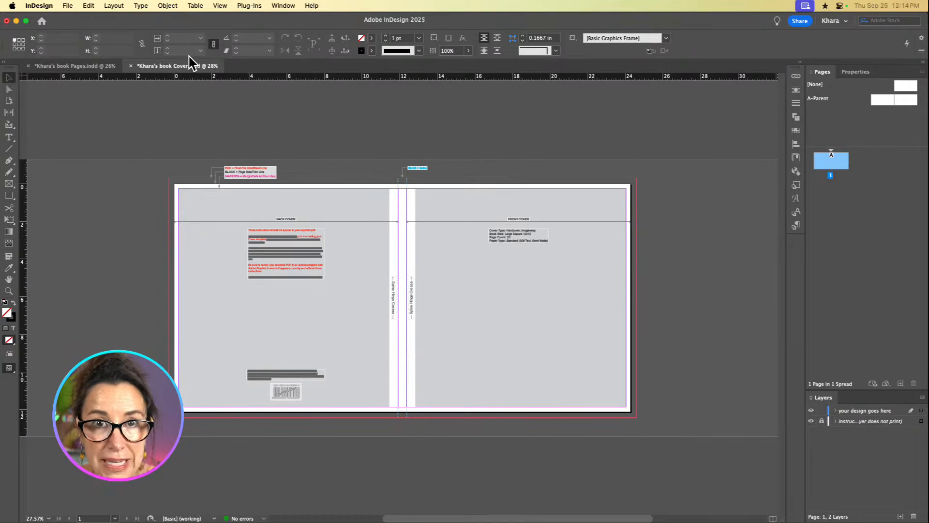
pyautogui.press('super+w')
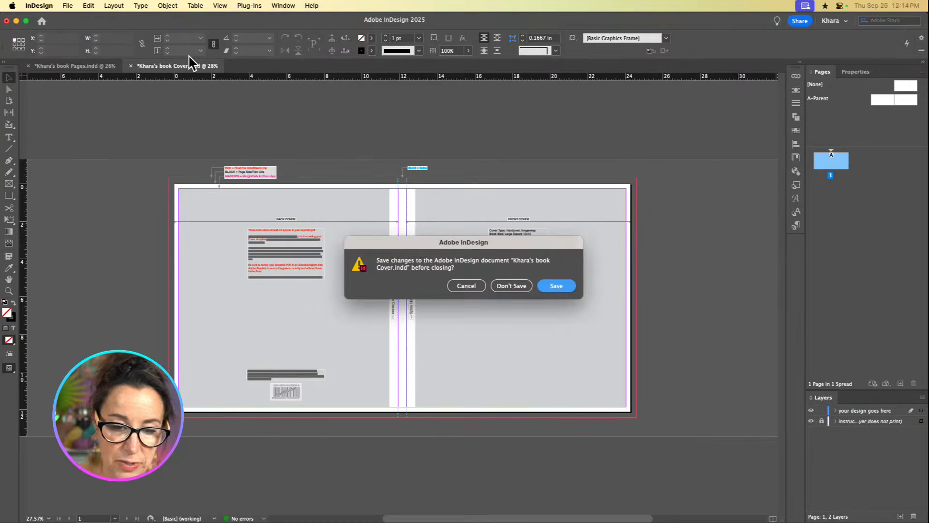
pyautogui.click(518, 283)
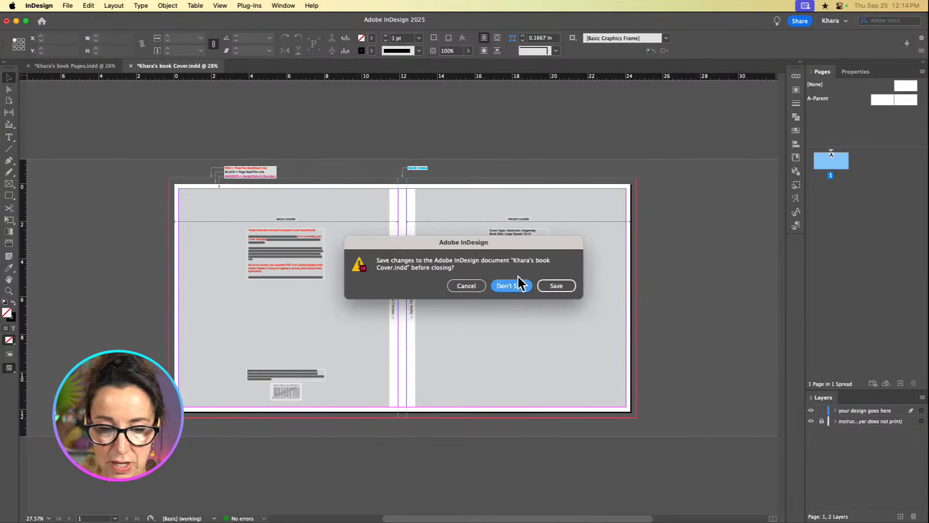
pyautogui.press('super+w')
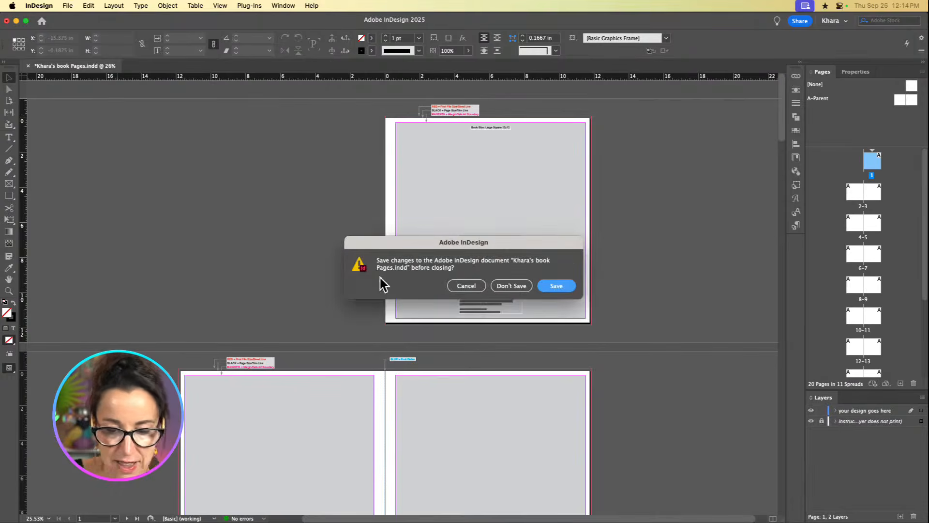
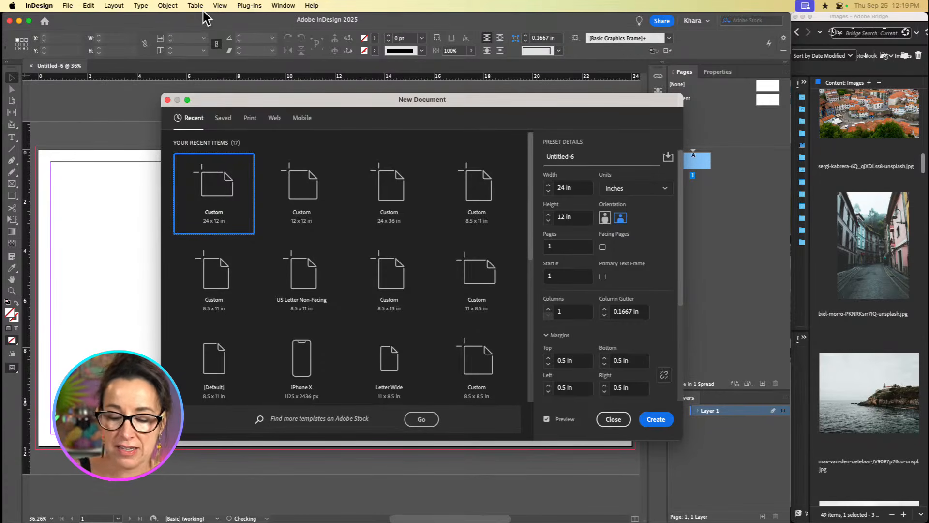
# Step: Dismiss the new document setup and open the recent files demo-album-facing.indd and demo-album-spreads.indd
pyautogui.click(624, 418)
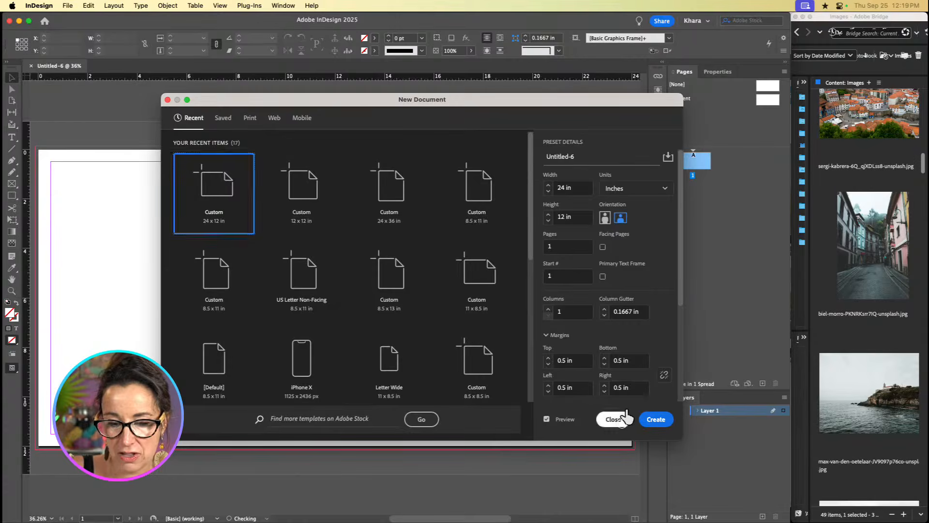
pyautogui.click(67, 5)
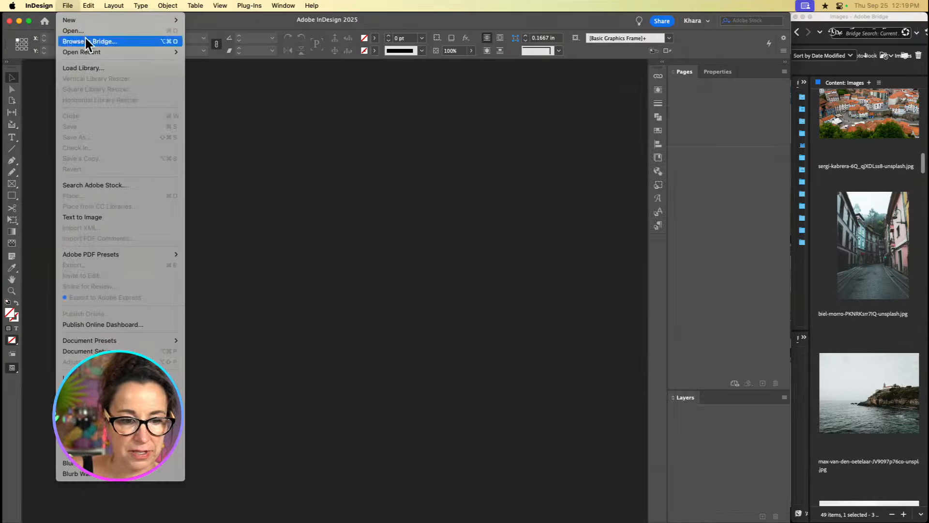
pyautogui.moveTo(130, 51)
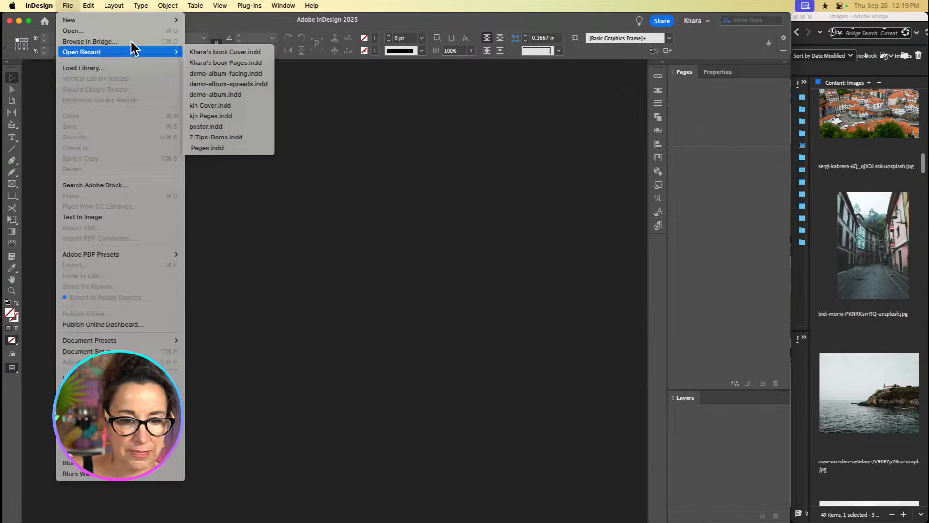
pyautogui.click(247, 68)
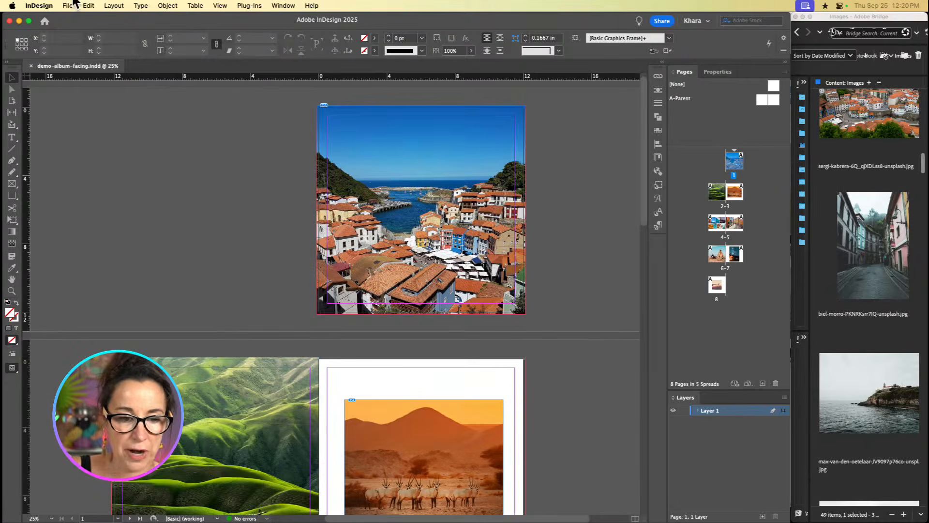
pyautogui.click(68, 6)
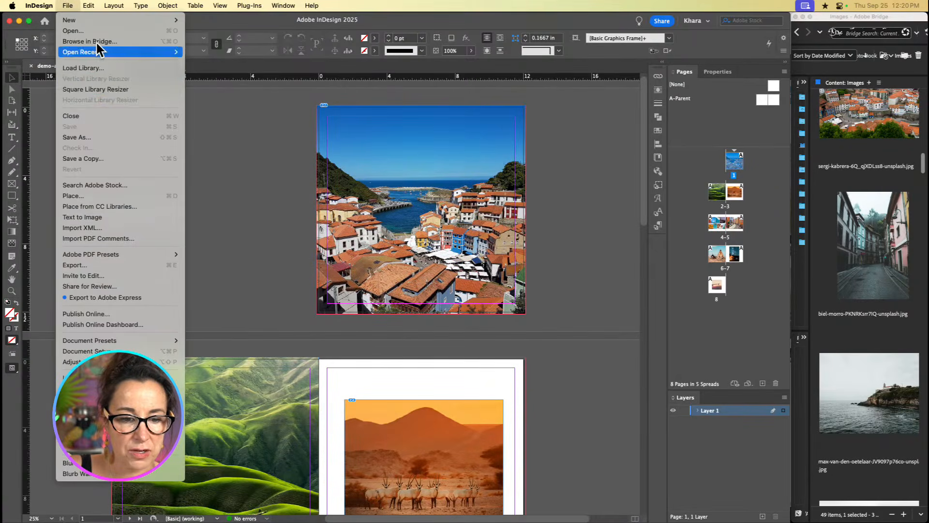
pyautogui.moveTo(99, 51)
pyautogui.click(216, 80)
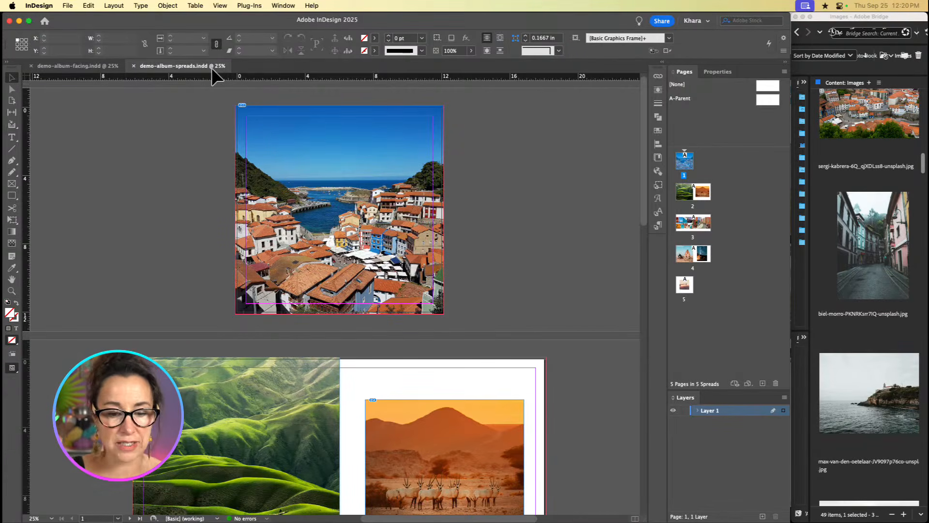
# Step: Examine how the first page and the following spreads are laid out in demo-album-facing.indd
pyautogui.click(80, 66)
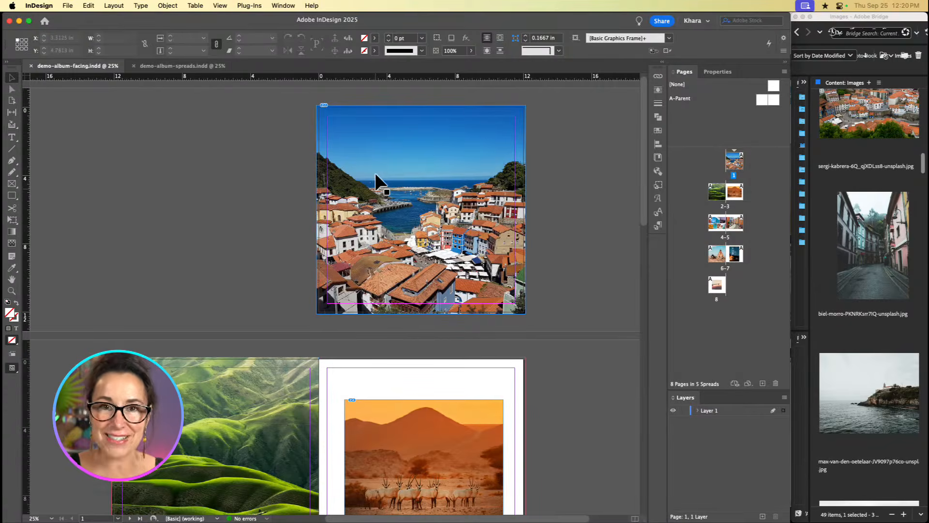
pyautogui.scroll(-2, 377, 181)
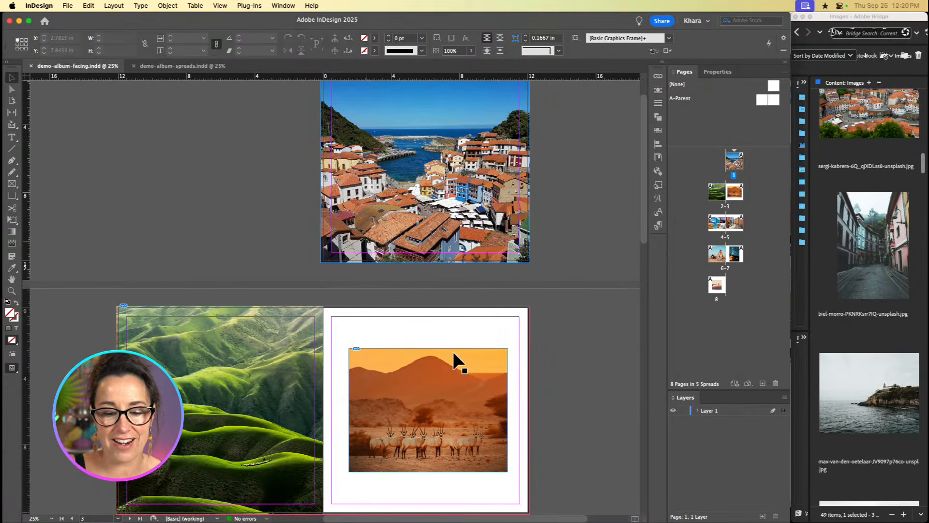
pyautogui.scroll(-5, 427, 209)
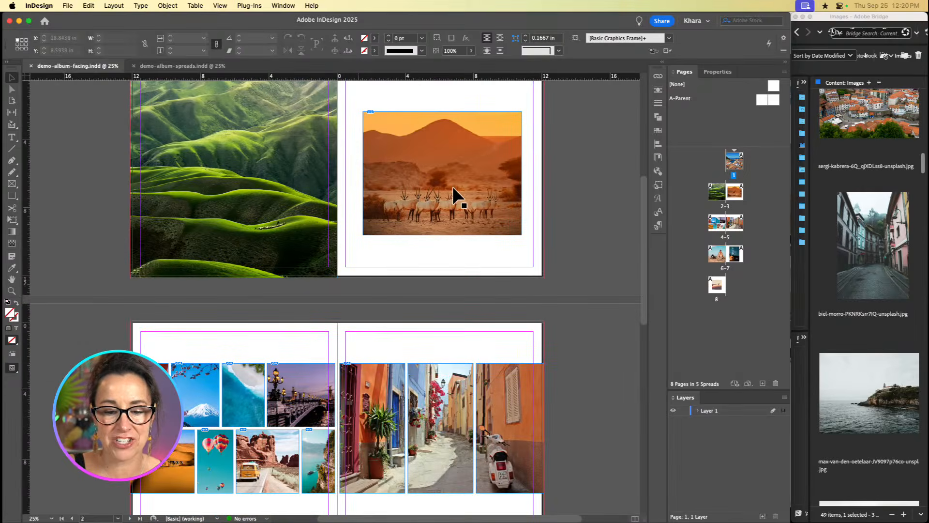
pyautogui.scroll(6, 453, 189)
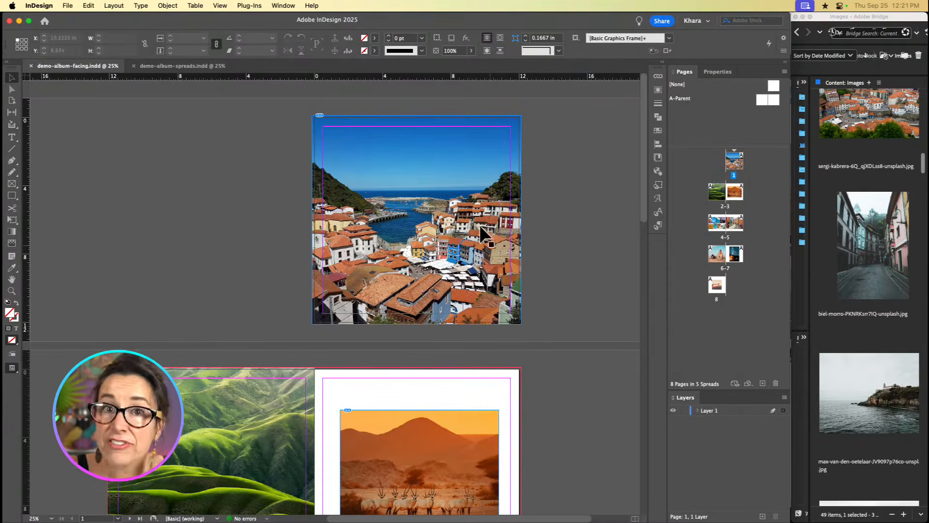
pyautogui.scroll(-8, 485, 280)
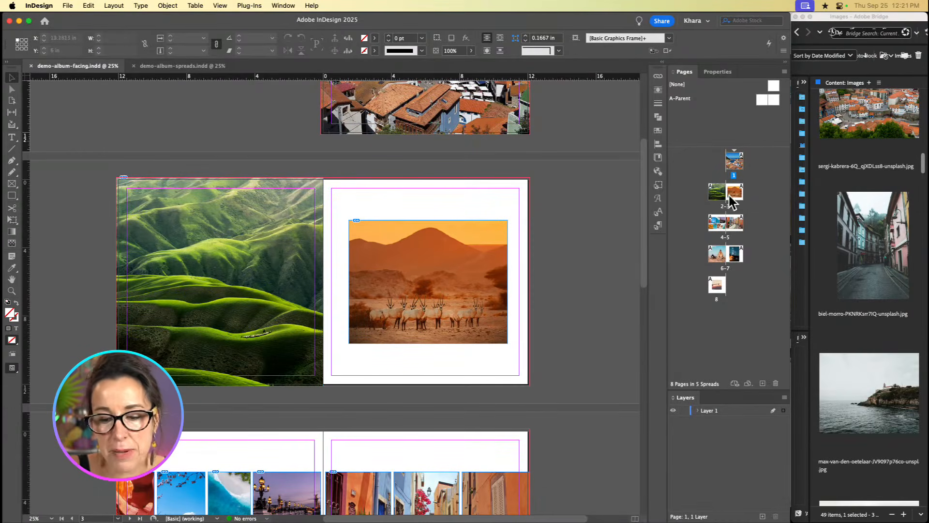
pyautogui.scroll(-2, 498, 268)
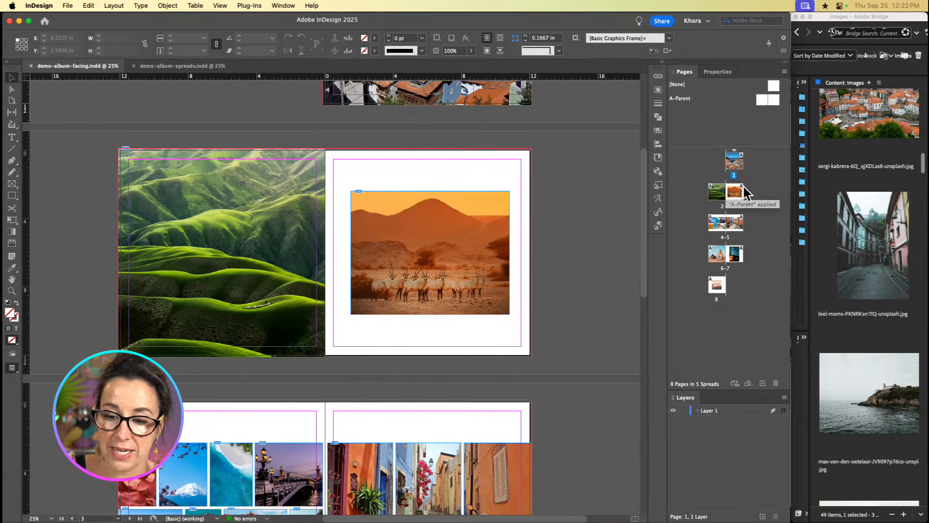
# Step: Examine the cover page and first full spread in demo-album-spreads.indd, where each spread is a single page
pyautogui.click(201, 64)
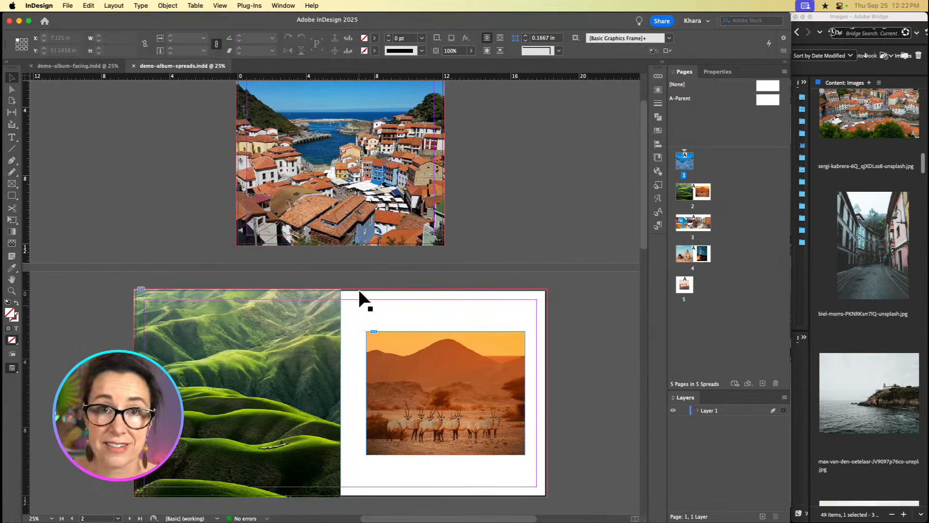
pyautogui.scroll(-2, 428, 349)
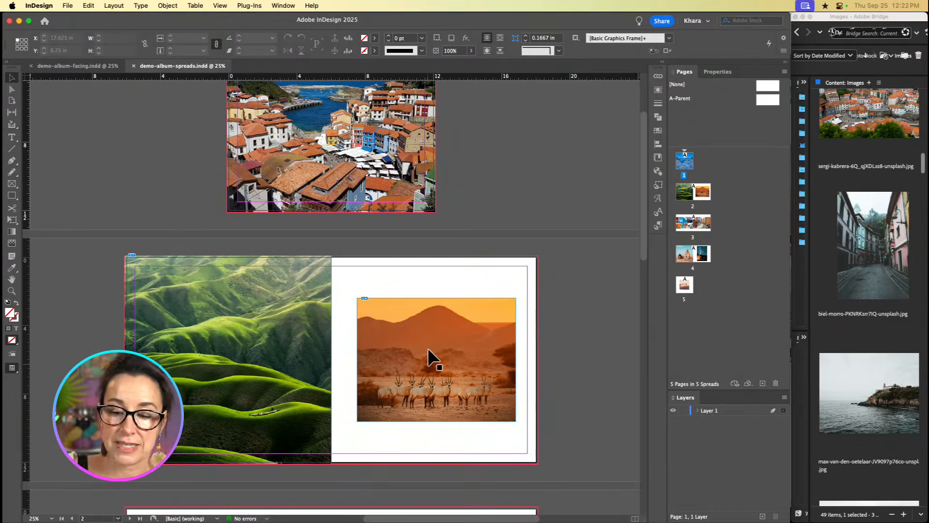
pyautogui.scroll(1, 428, 349)
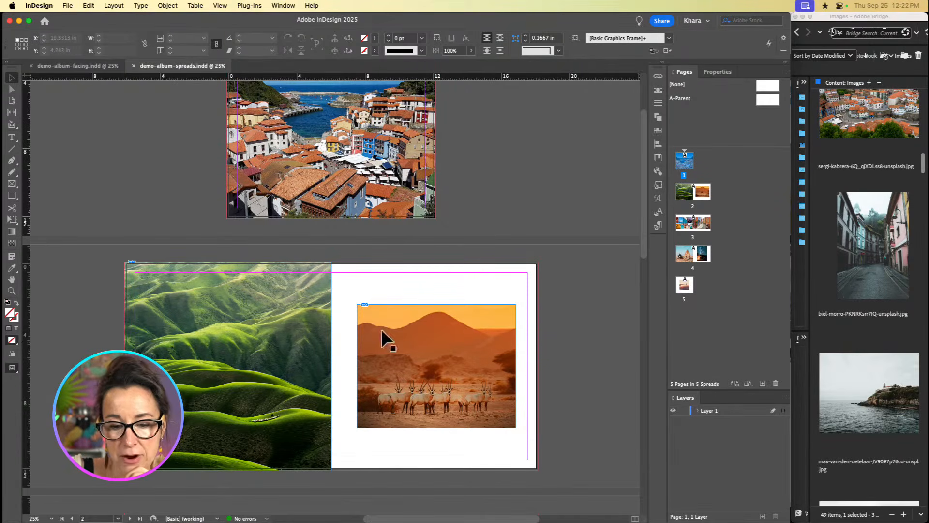
pyautogui.scroll(4, 338, 279)
pyautogui.hscroll(-1, 340, 282)
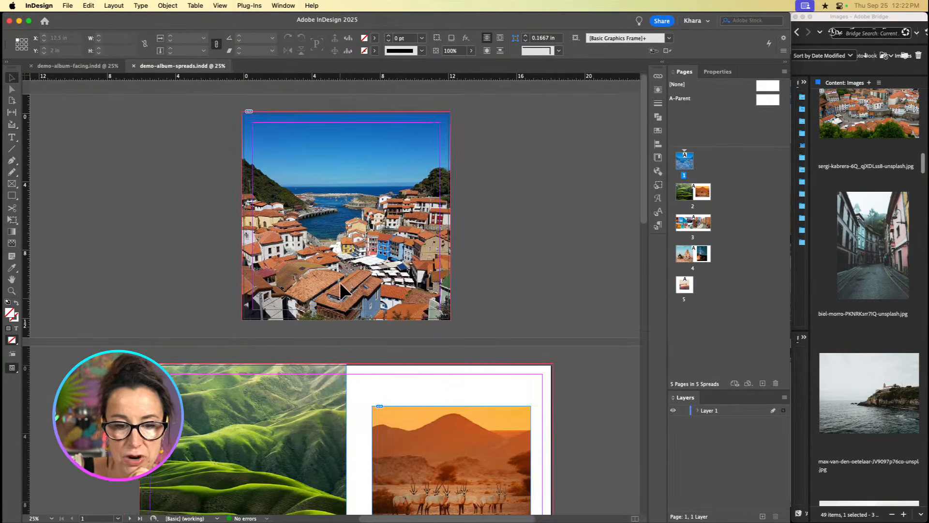
# Step: Compare the facing-pages album with the single-page spreads album, including its photo collage spread, and return to the facing-pages album
pyautogui.click(109, 65)
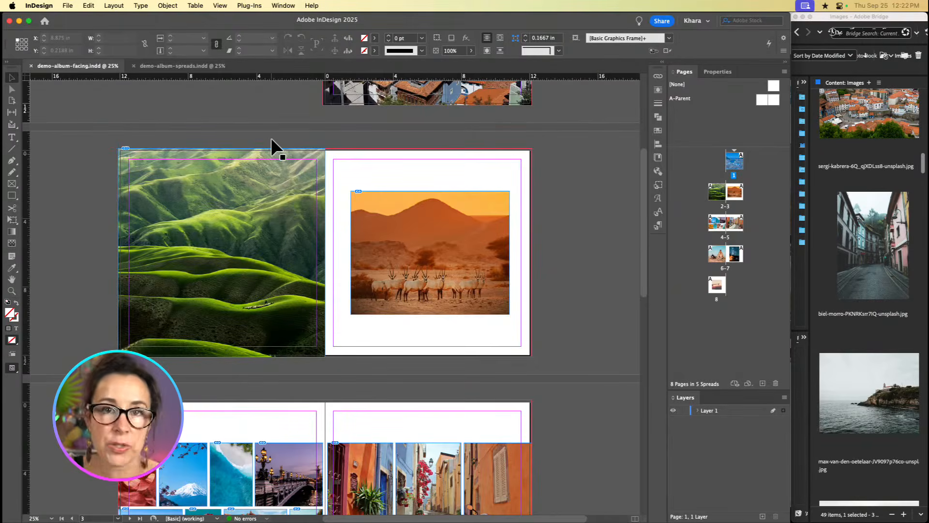
pyautogui.scroll(2, 398, 182)
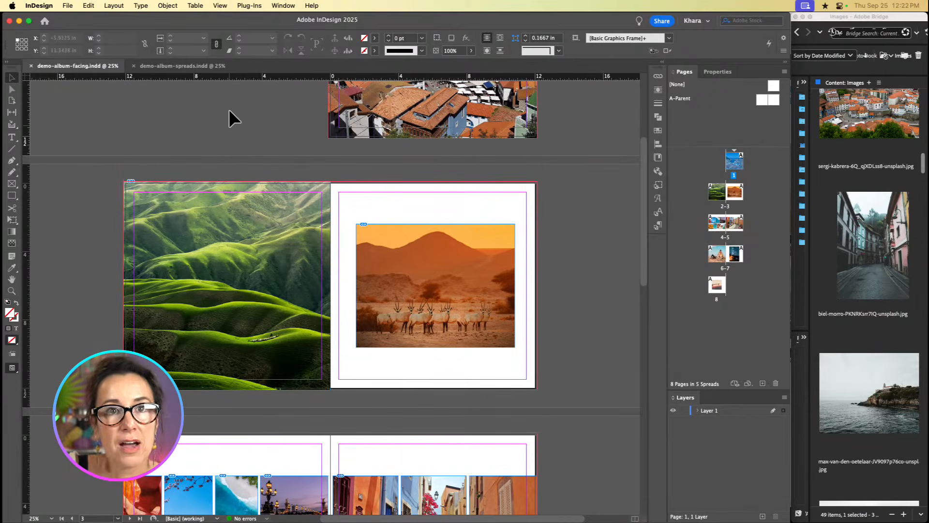
pyautogui.click(206, 71)
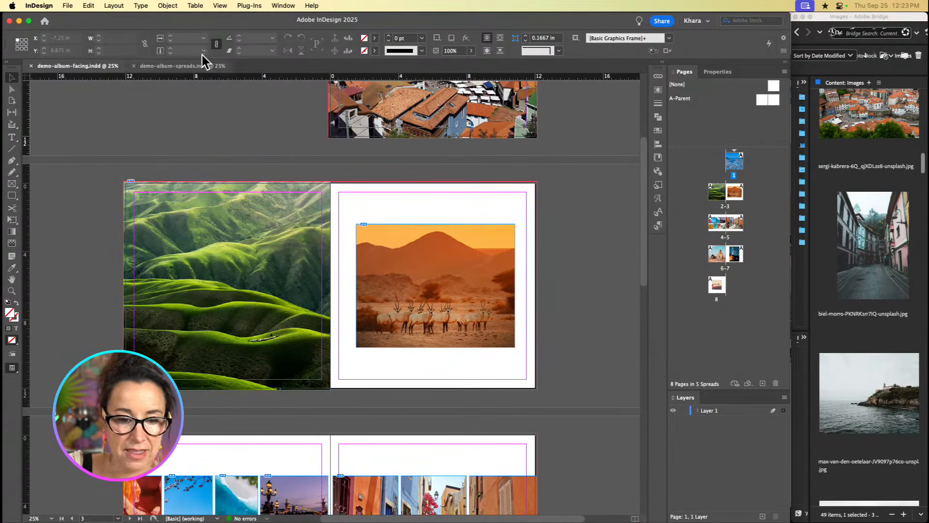
pyautogui.scroll(-4, 394, 329)
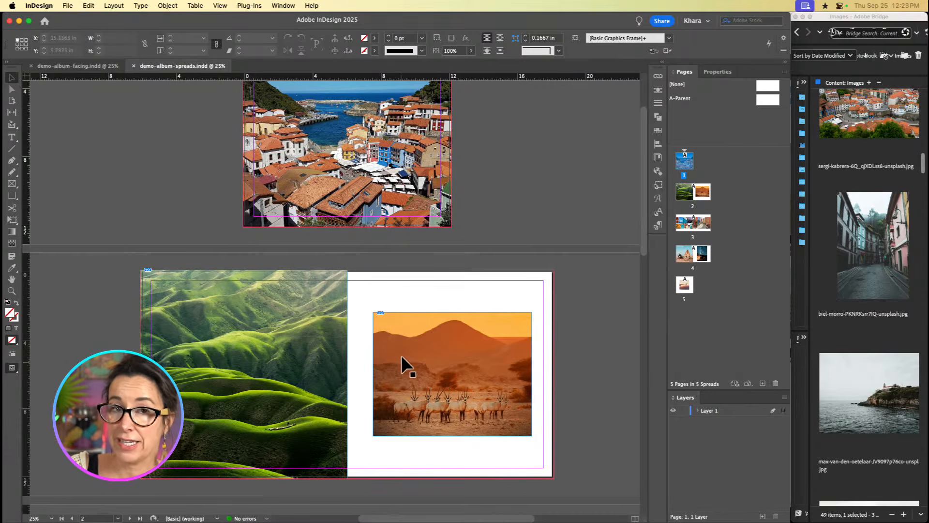
pyautogui.scroll(-8, 409, 383)
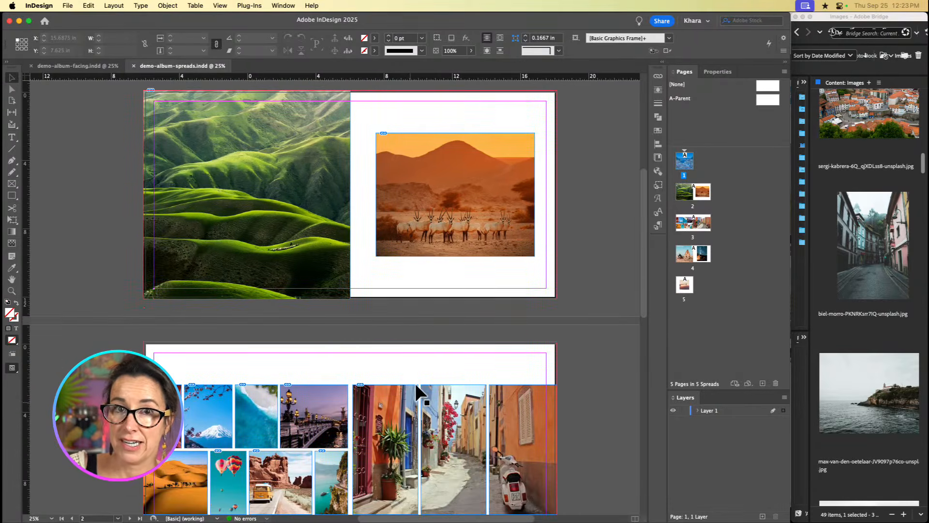
pyautogui.scroll(-9, 413, 389)
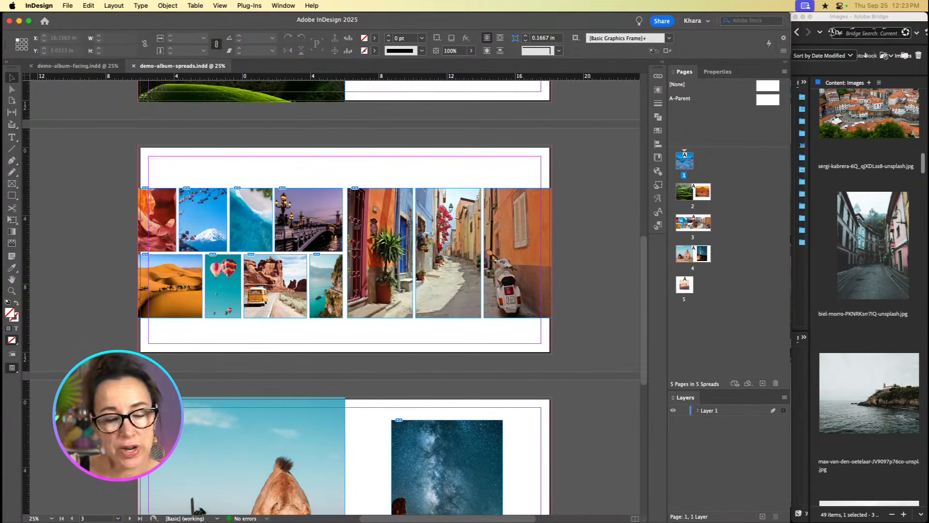
pyautogui.click(96, 64)
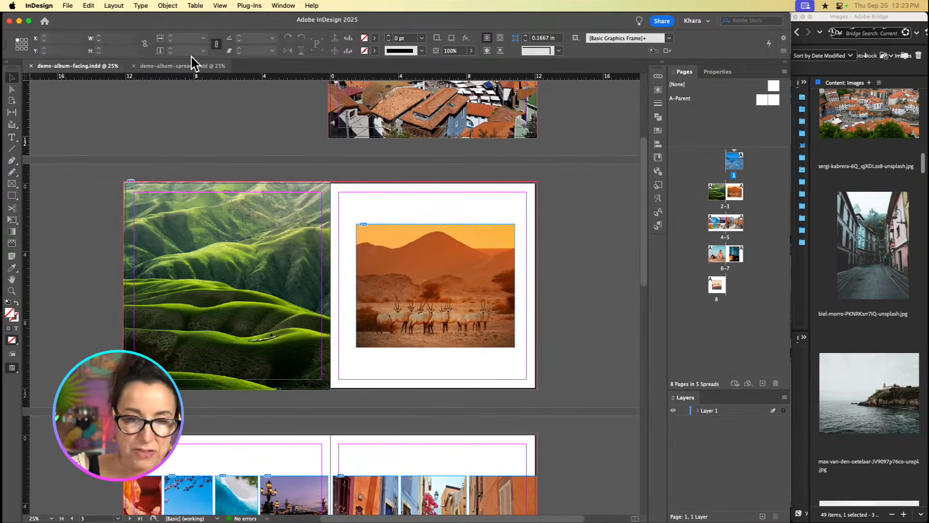
# Step: Start a new document setup in inches, 24 in wide by 12 in high, with one page and facing pages off
pyautogui.click(68, 5)
pyautogui.moveTo(80, 17)
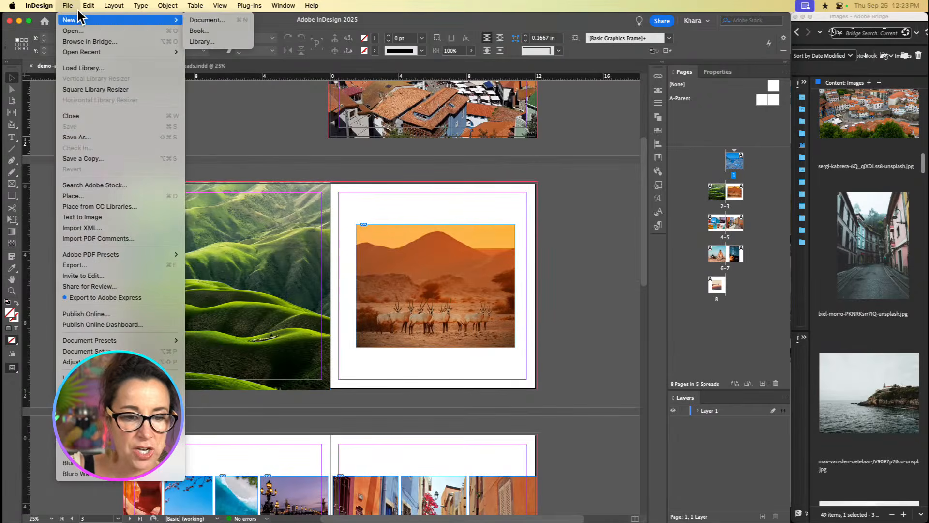
pyautogui.click(213, 20)
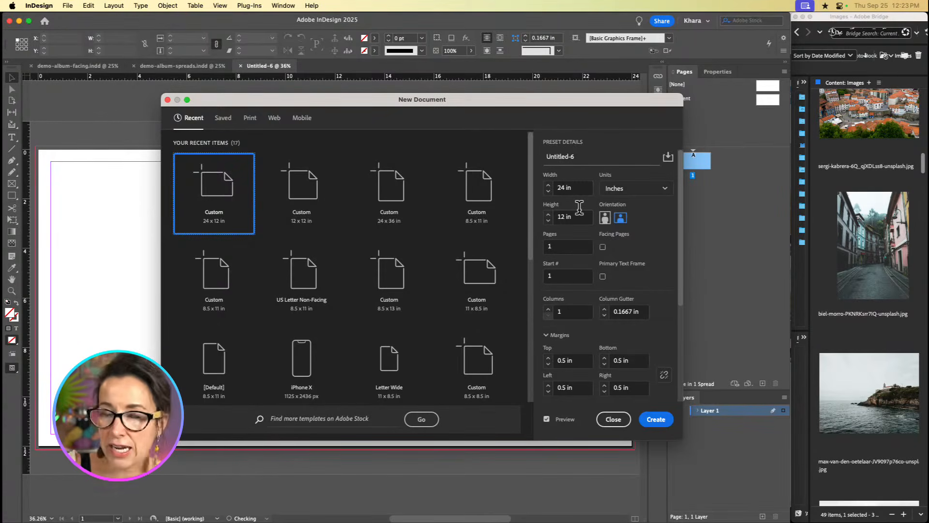
pyautogui.click(604, 244)
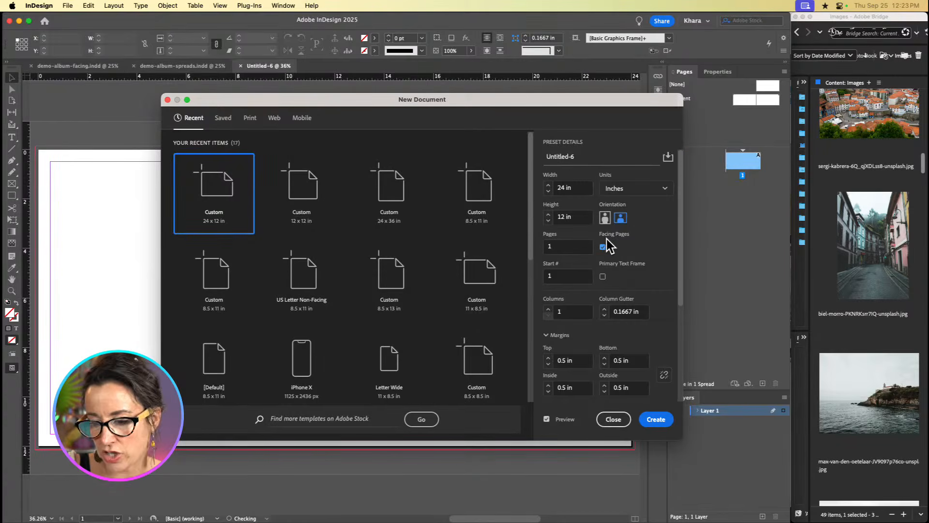
pyautogui.click(603, 247)
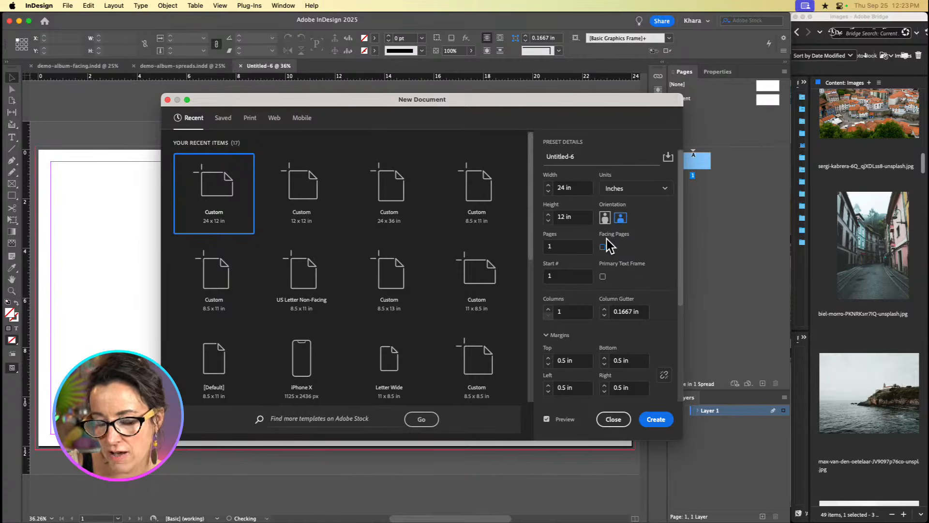
# Step: Review the 0.5 in margins and 0.125 in bleed on all sides, and create the 24 x 12 in document
pyautogui.scroll(-4, 601, 269)
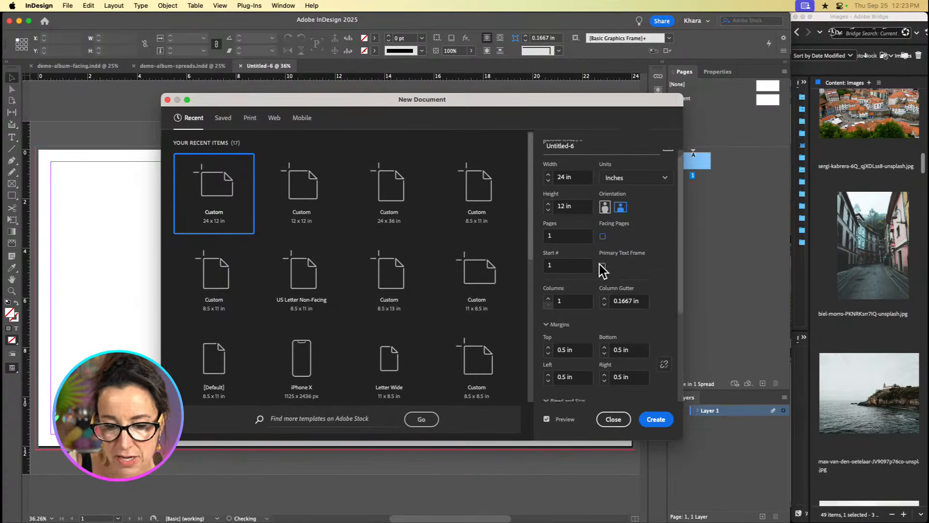
pyautogui.scroll(-2, 601, 267)
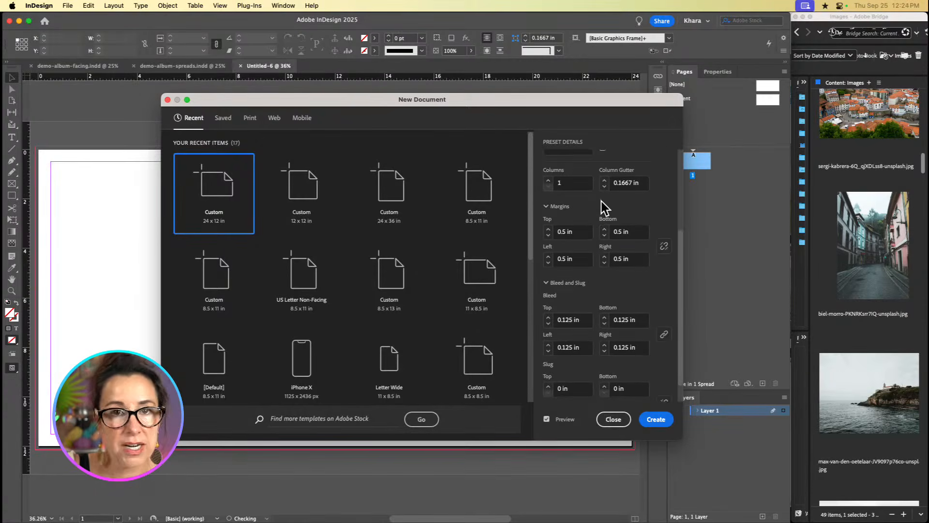
pyautogui.scroll(-1, 623, 311)
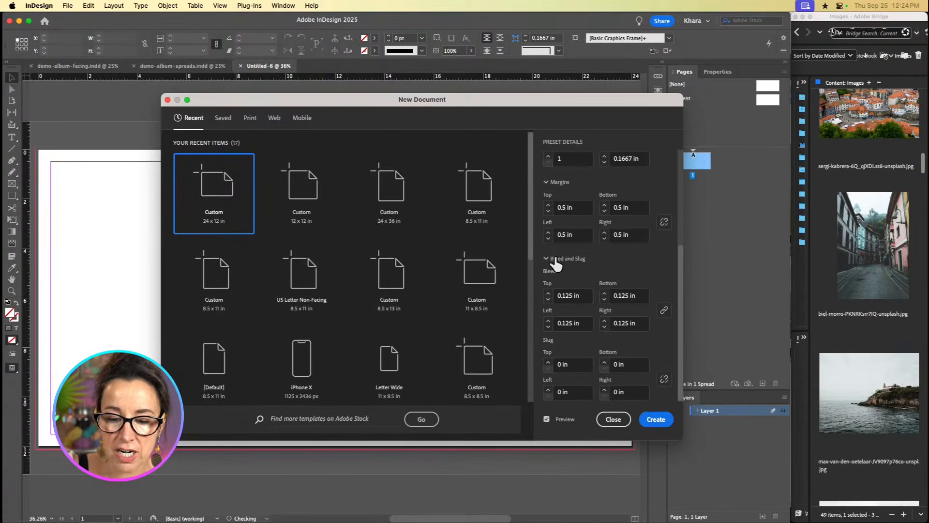
pyautogui.moveTo(583, 294); pyautogui.dragTo(523, 288)
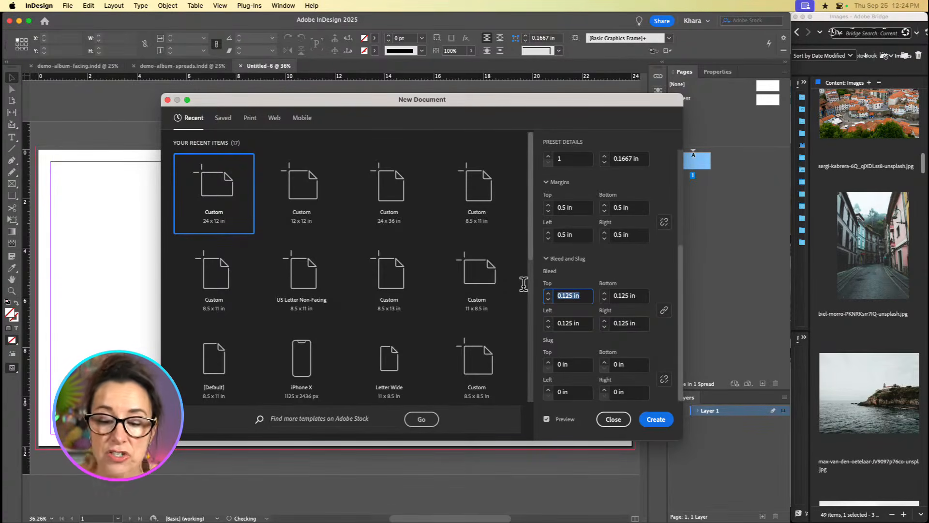
pyautogui.scroll(5, 585, 184)
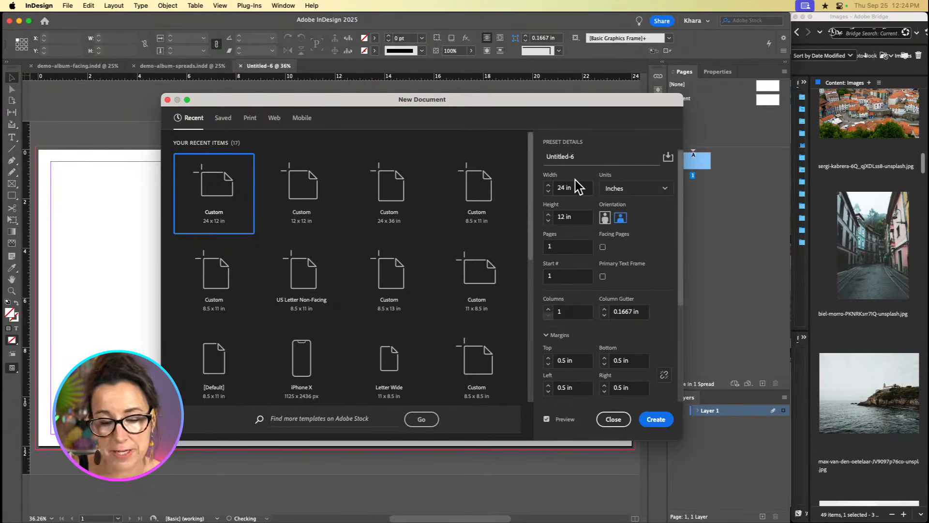
pyautogui.scroll(-5, 581, 269)
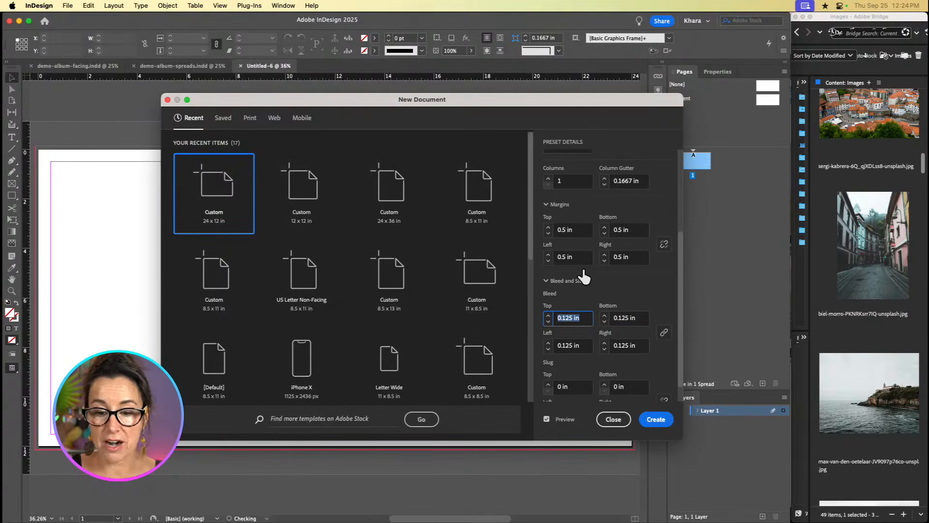
pyautogui.scroll(5, 583, 276)
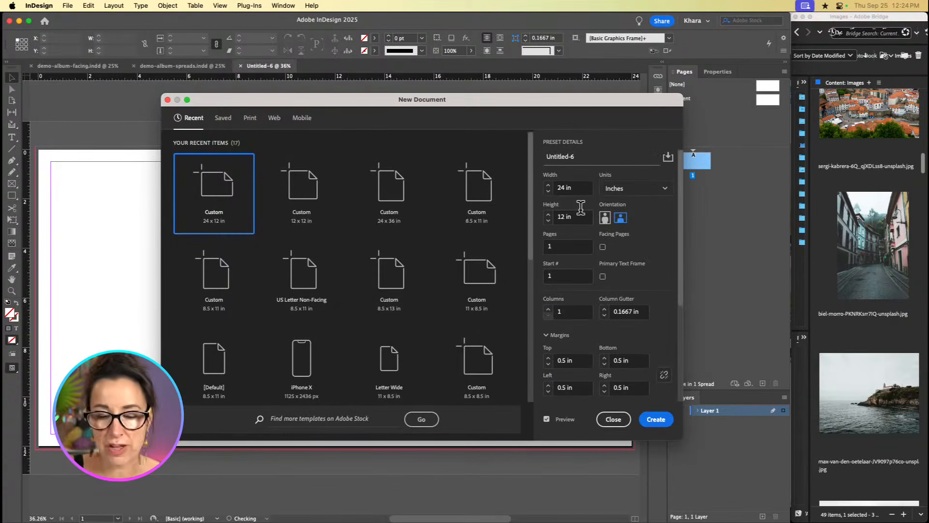
pyautogui.scroll(-1, 581, 215)
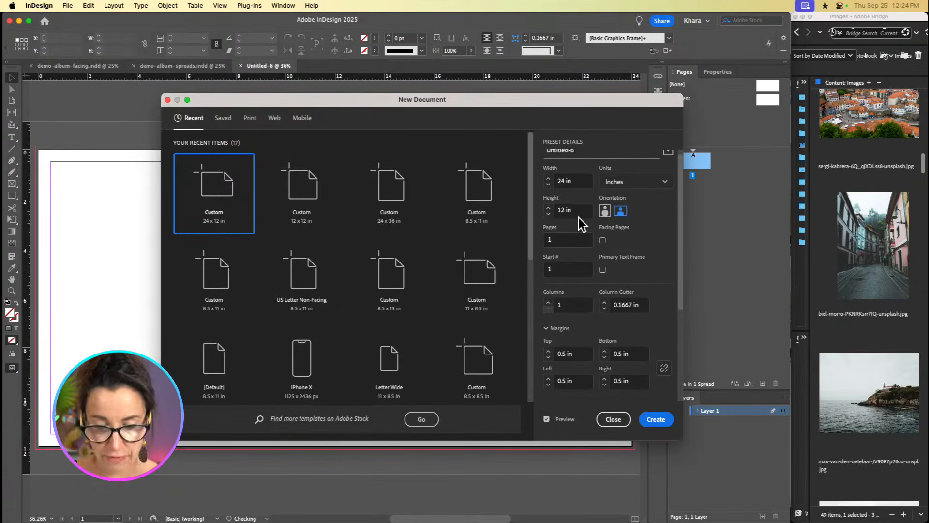
pyautogui.scroll(-5, 605, 278)
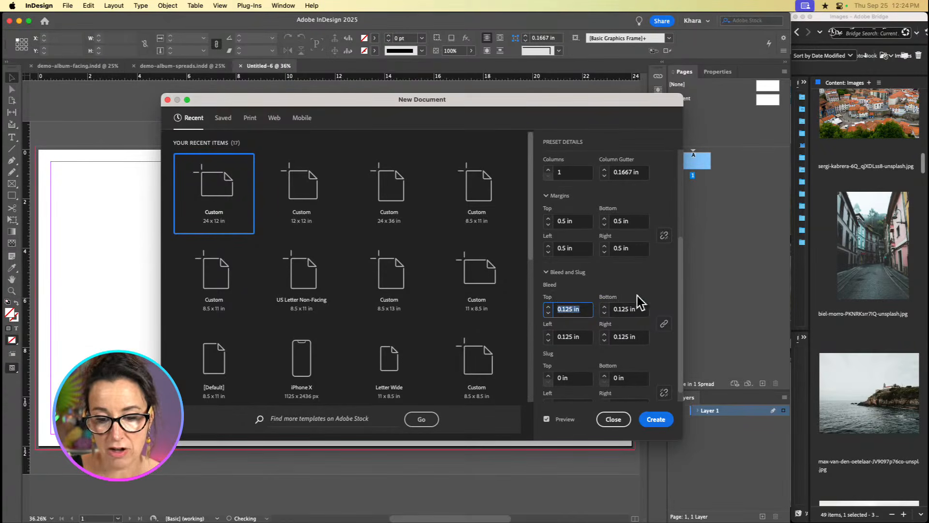
pyautogui.click(659, 419)
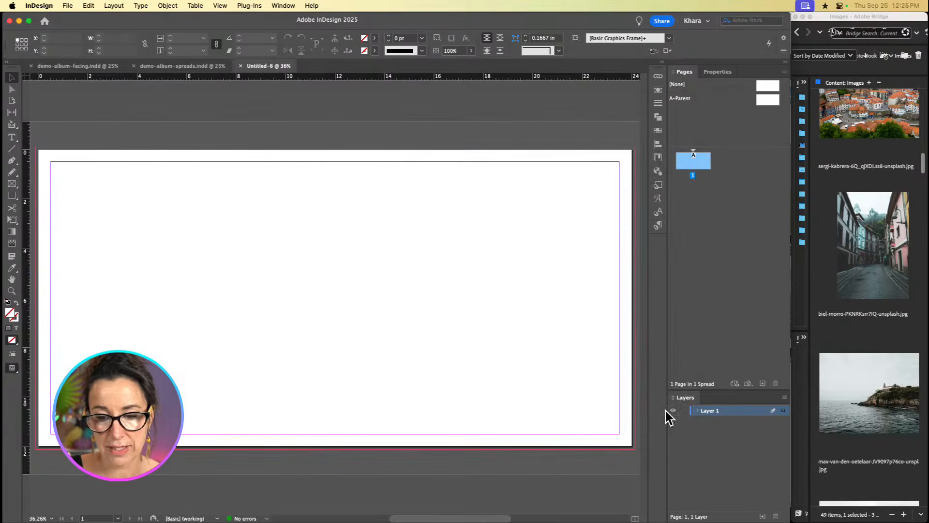
# Step: Switch to Adobe Bridge and select both the green hills photo and the orange desert photo in the Images folder
pyautogui.scroll(-3, 443, 332)
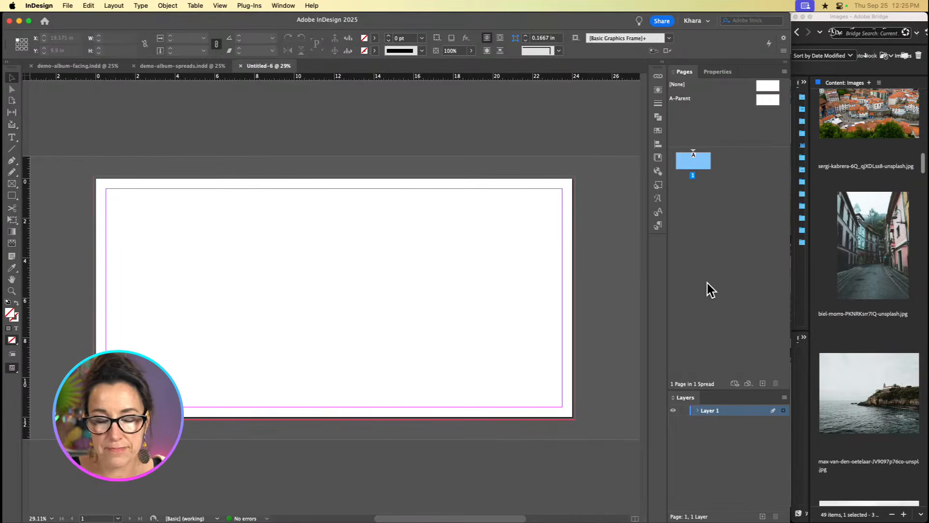
pyautogui.click(722, 203)
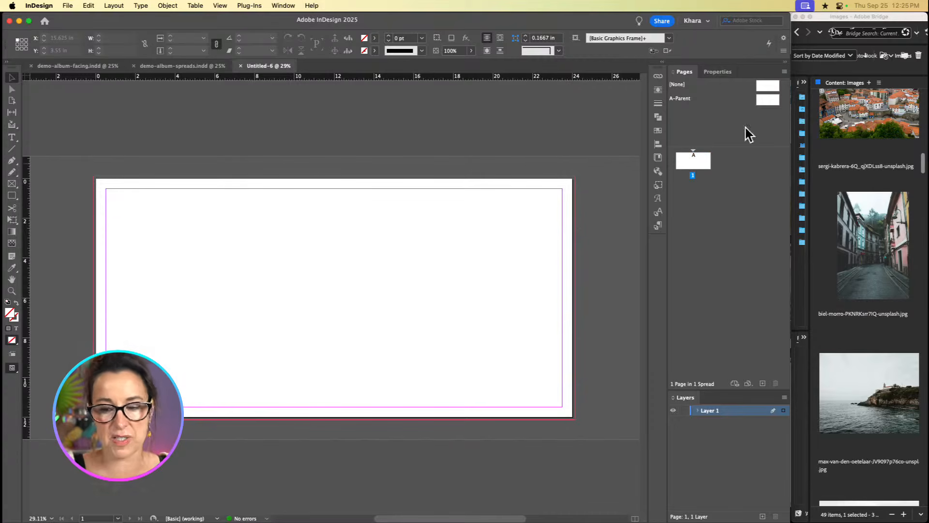
pyautogui.scroll(5, 888, 167)
pyautogui.scroll(-8, 887, 164)
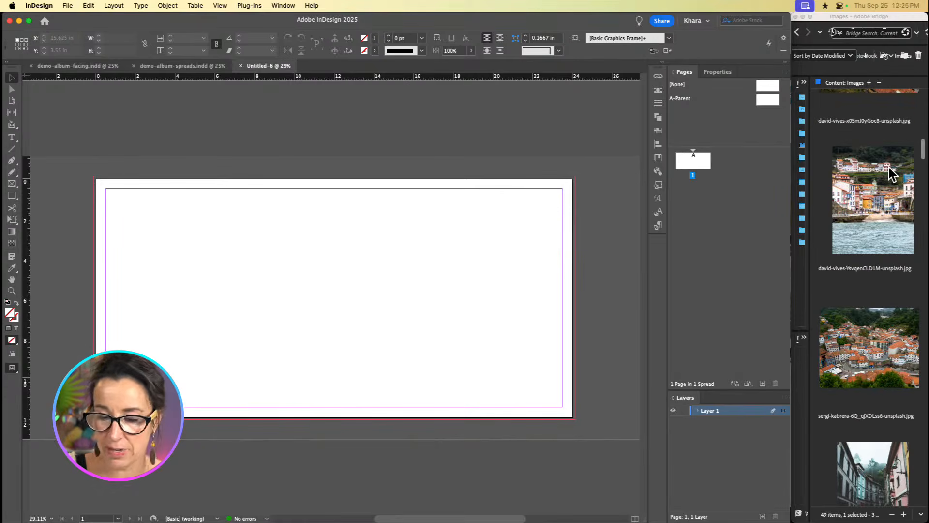
pyautogui.scroll(-10, 864, 328)
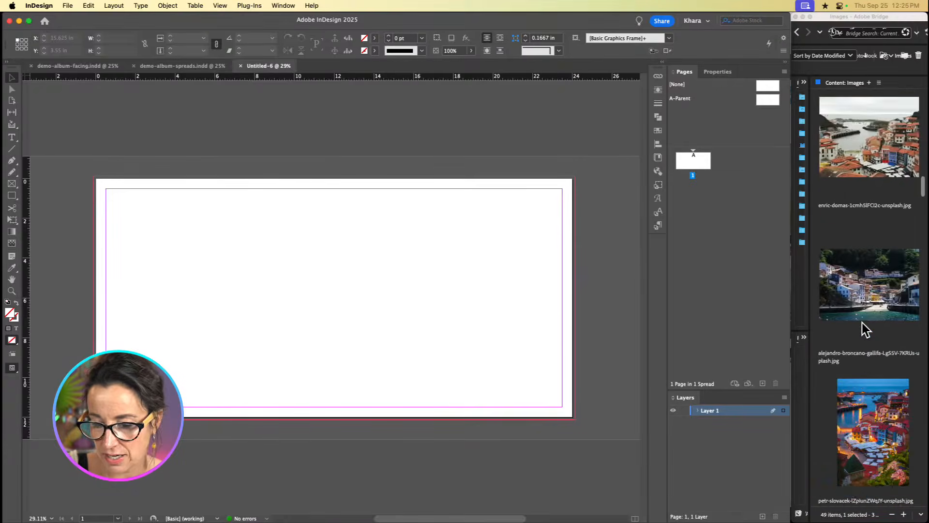
pyautogui.scroll(-10, 863, 329)
pyautogui.click(880, 396)
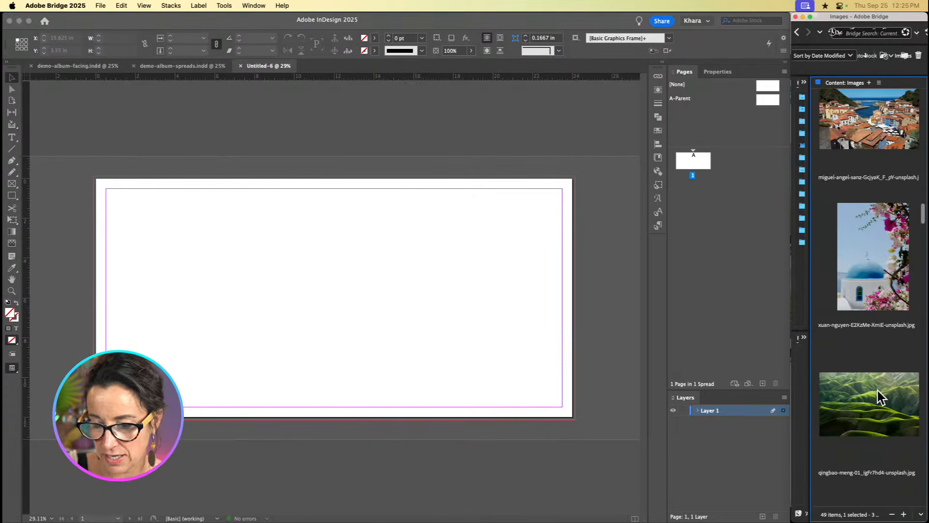
pyautogui.scroll(-10, 880, 397)
pyautogui.scroll(4, 876, 368)
pyautogui.click(873, 220)
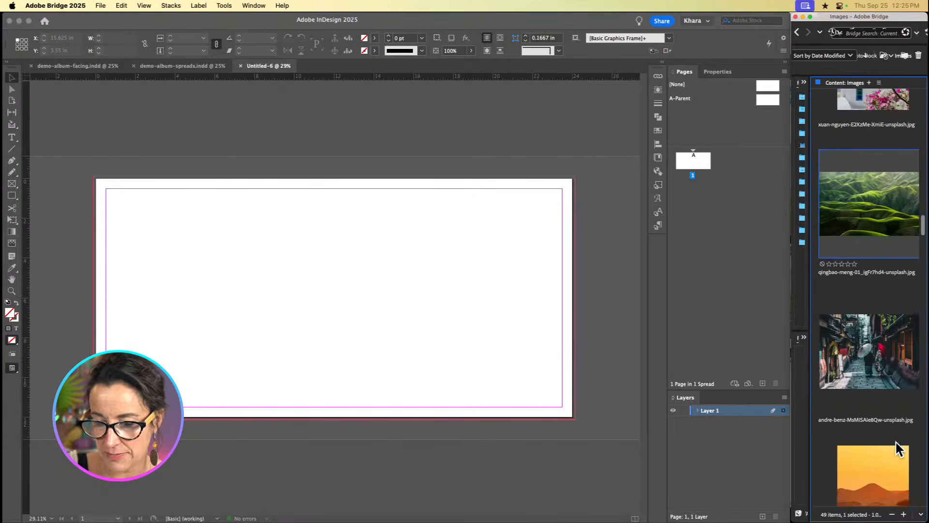
pyautogui.keyDown('super'); pyautogui.click(885, 397); pyautogui.keyUp('super')
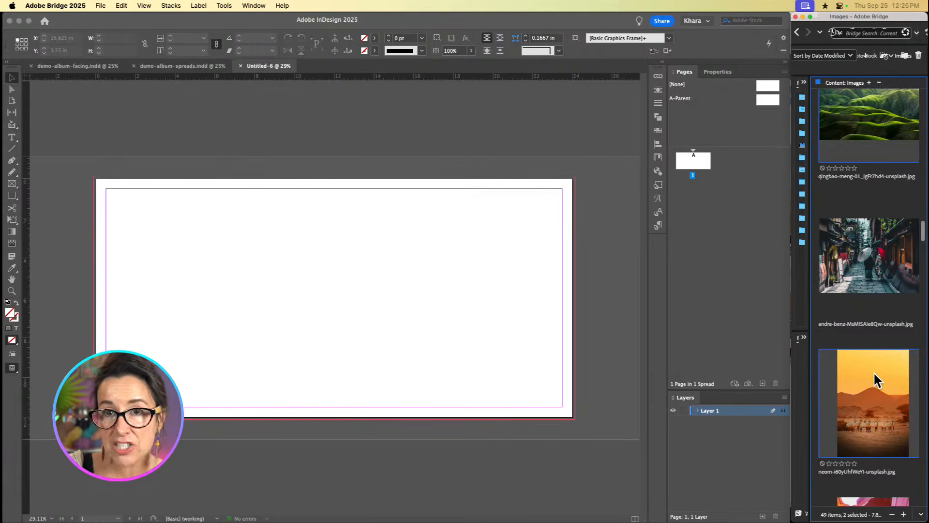
pyautogui.moveTo(873, 371); pyautogui.dragTo(447, 334)
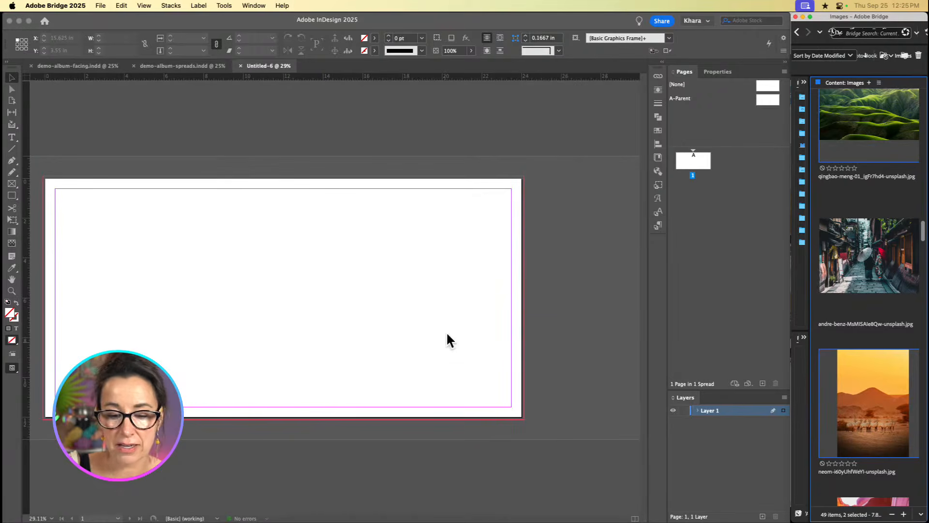
pyautogui.hscroll(-1, 447, 334)
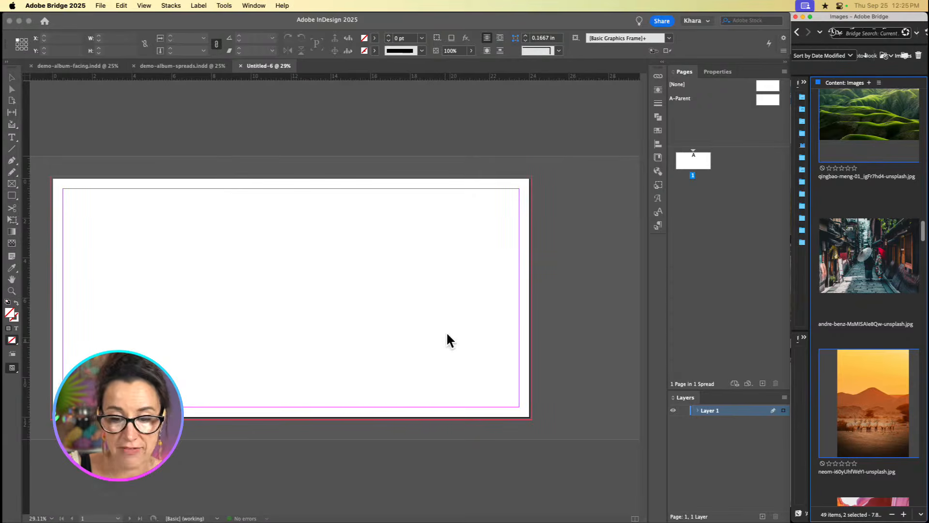
pyautogui.moveTo(449, 330); pyautogui.dragTo(449, 329)
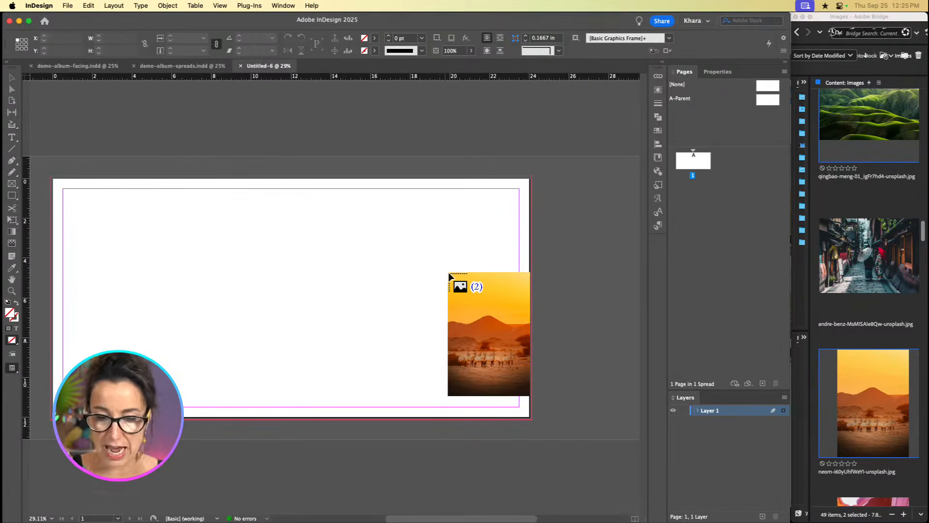
pyautogui.press('Escape')
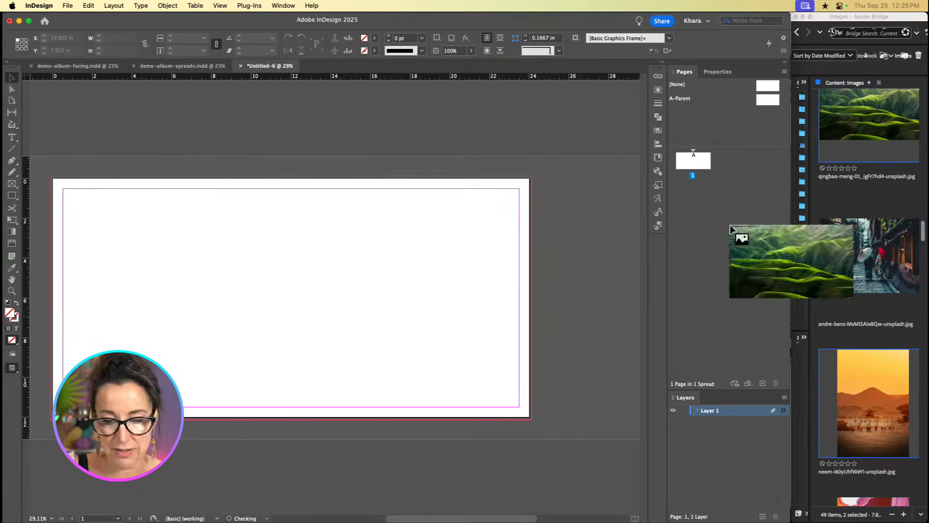
pyautogui.press('Escape')
# Step: Load the two selected photos from Bridge into the InDesign document and place the desert photo within the spread's right half
pyautogui.click(868, 124)
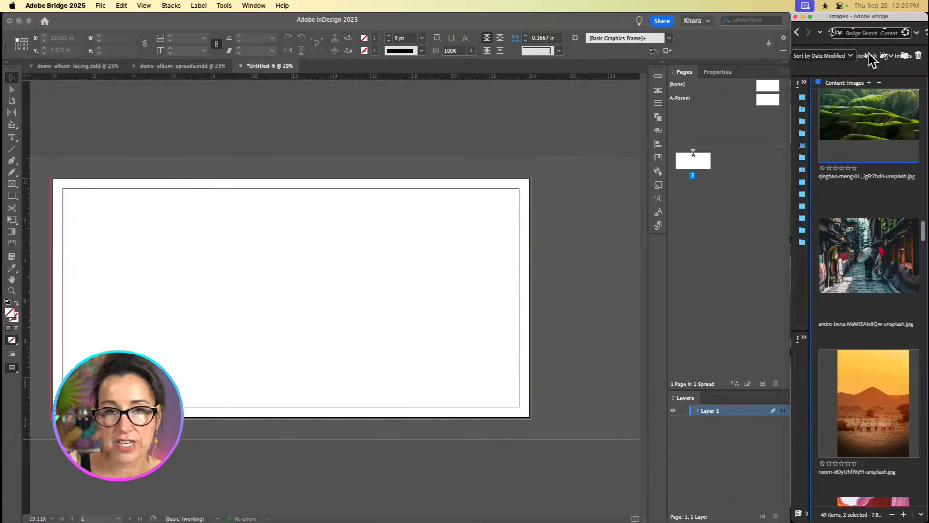
pyautogui.moveTo(894, 97); pyautogui.dragTo(296, 248)
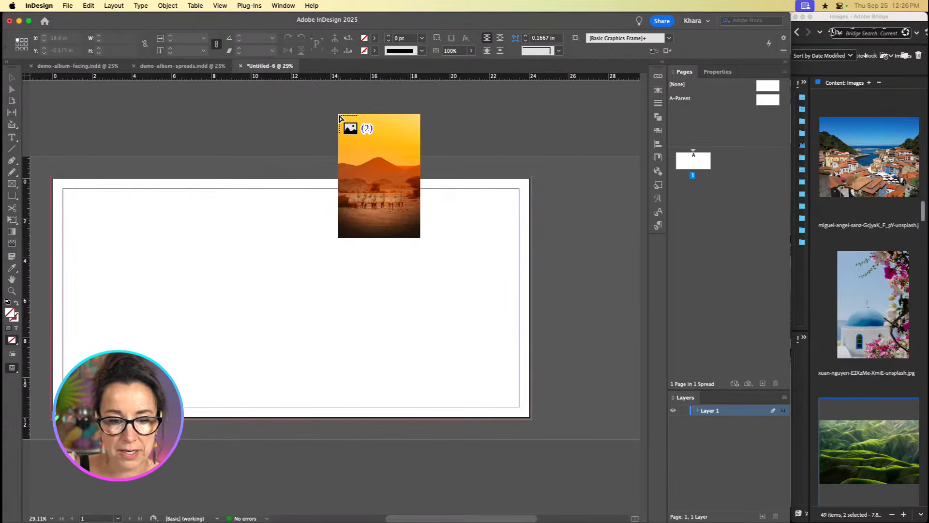
pyautogui.moveTo(339, 178); pyautogui.dragTo(486, 338)
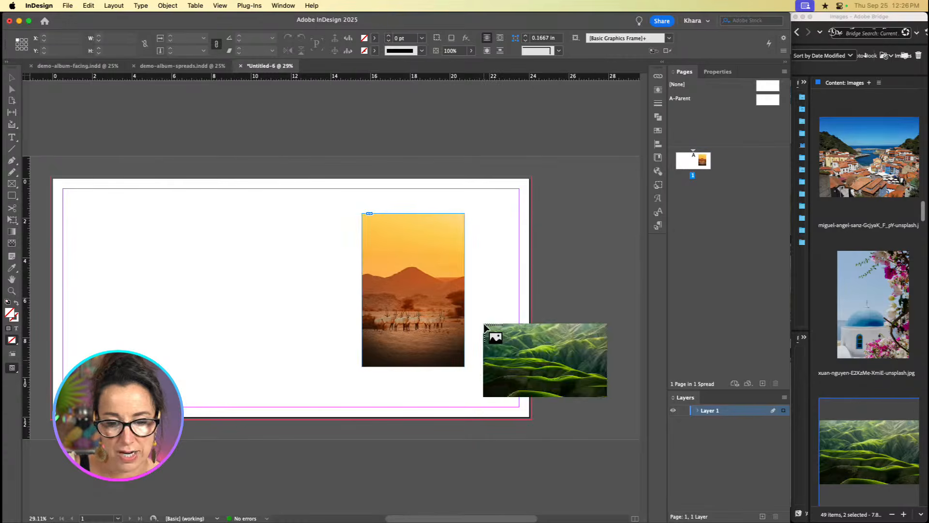
# Step: Place the green hills photo over the spread's left half, from the bleed corner to the centre, about 12.15 by 12.25 in
pyautogui.click(183, 218)
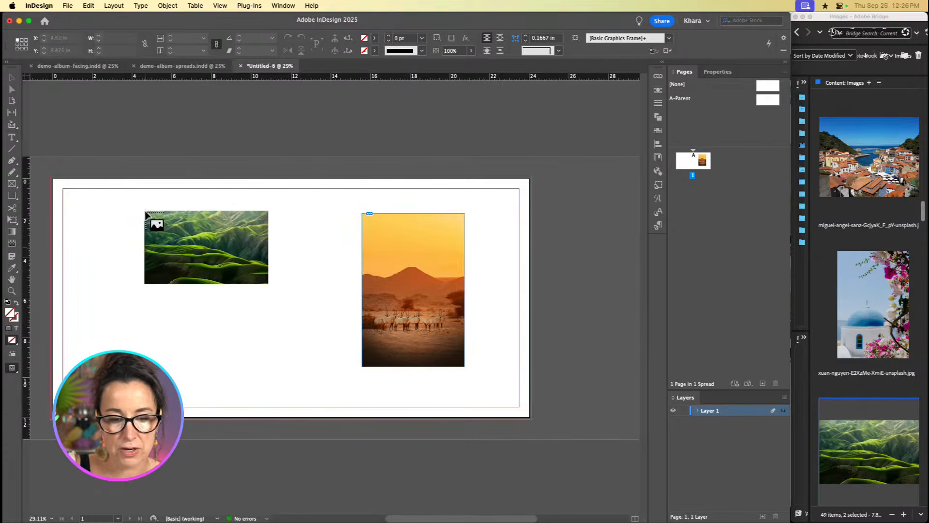
pyautogui.moveTo(52, 177); pyautogui.dragTo(262, 369)
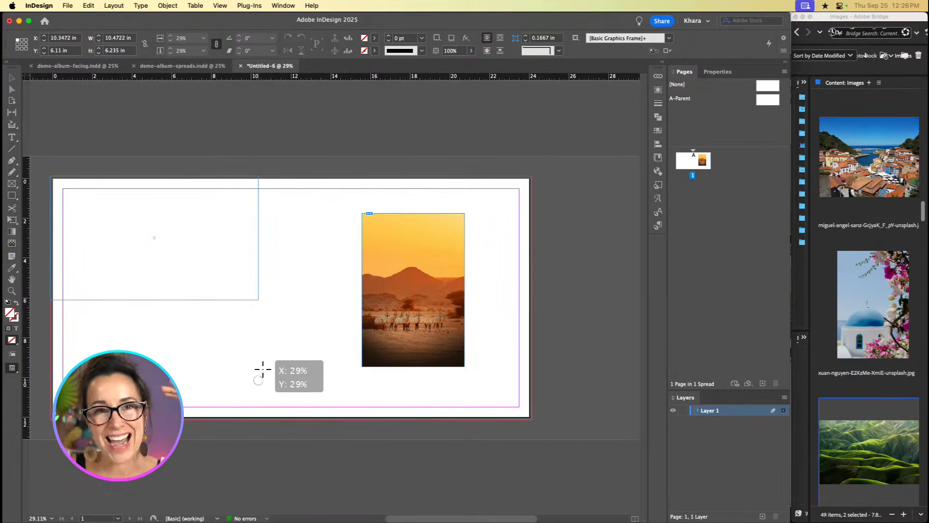
pyautogui.moveTo(262, 369); pyautogui.dragTo(262, 368)
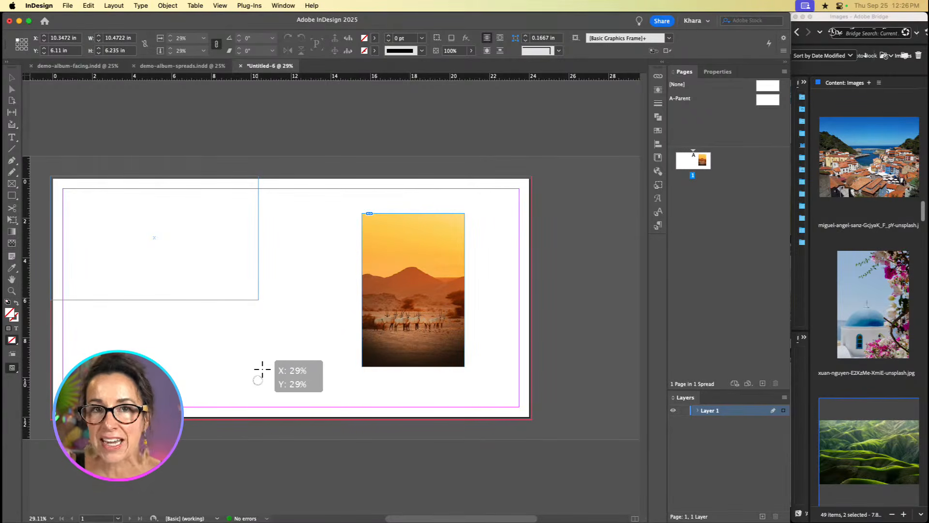
pyautogui.moveTo(262, 368)
pyautogui.mouseDown()
pyautogui.moveTo(311, 393)
pyautogui.moveTo(289, 388)
pyautogui.moveTo(315, 406)
pyautogui.moveTo(294, 408)
pyautogui.mouseUp()
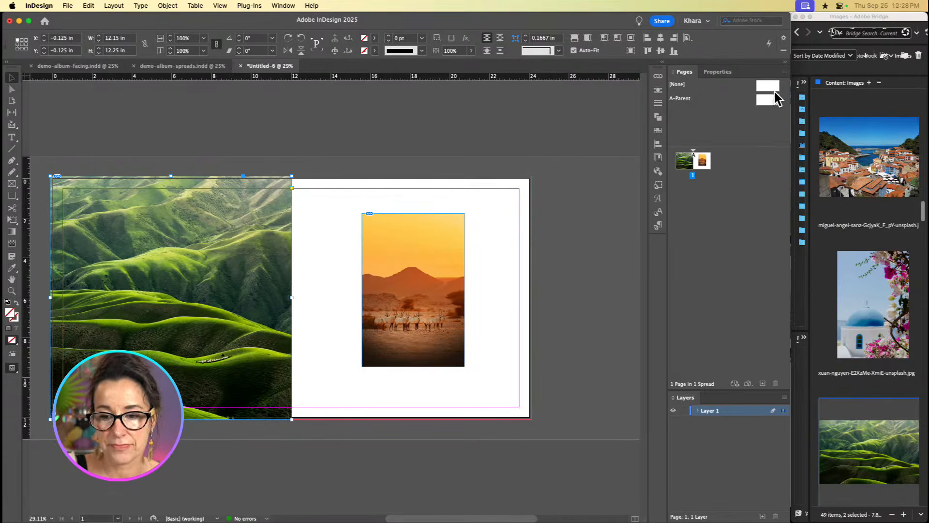
# Step: Add a vertical guide at 12 in on the A-Parent page to mark the spread's centre, and return to page 1
pyautogui.doubleClick(774, 98)
pyautogui.hscroll(-2, 510, 244)
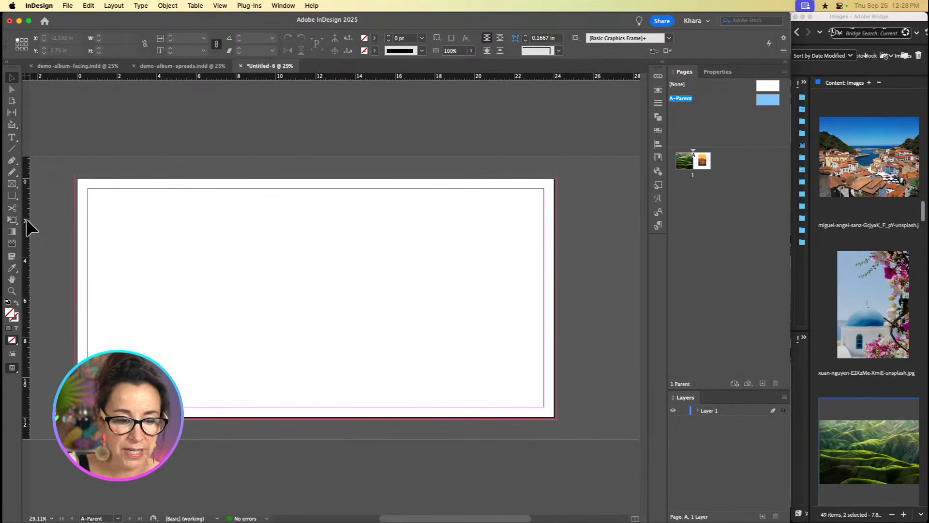
pyautogui.moveTo(27, 227); pyautogui.dragTo(320, 241)
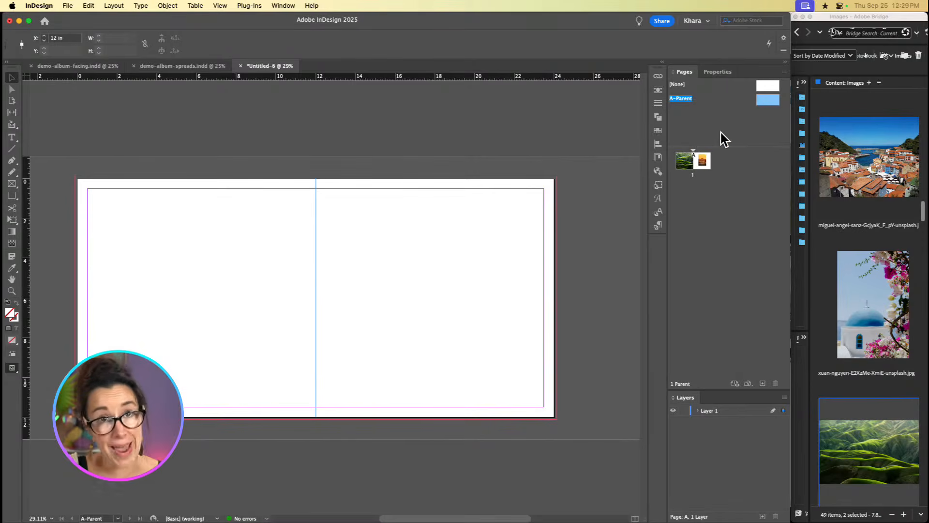
pyautogui.doubleClick(702, 160)
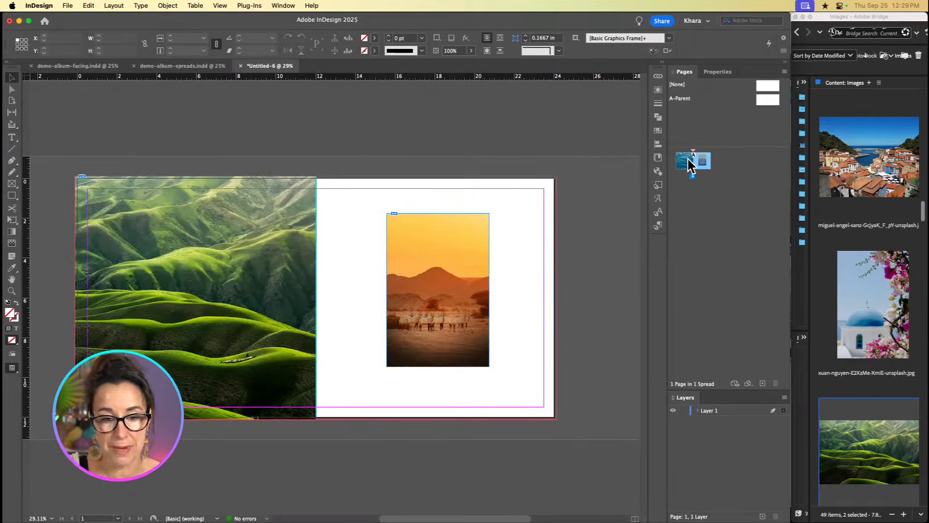
# Step: Select the green hills photo and examine how its upper-left corner sits against the page, margin and bleed edges, toggling the preview mode
pyautogui.click(294, 311)
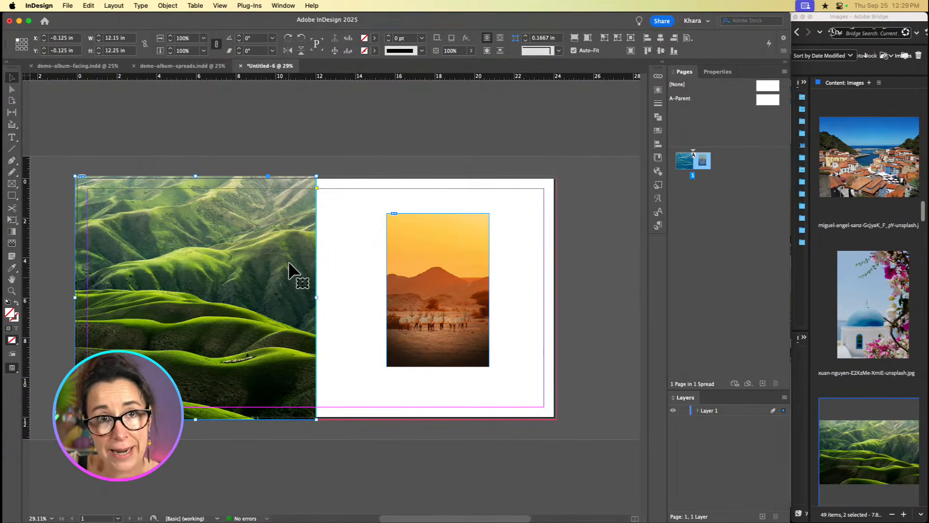
pyautogui.hscroll(-1, 290, 271)
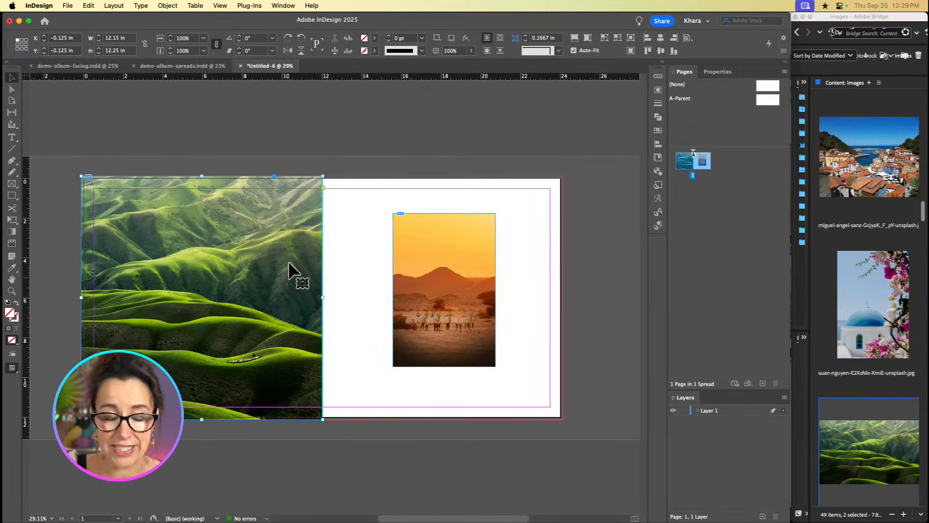
pyautogui.moveTo(78, 163); pyautogui.dragTo(147, 204)
pyautogui.moveTo(139, 159); pyautogui.dragTo(198, 210)
pyautogui.scroll(3, 198, 209)
pyautogui.hscroll(-3, 199, 209)
pyautogui.scroll(-1, 200, 210)
pyautogui.hscroll(1, 200, 210)
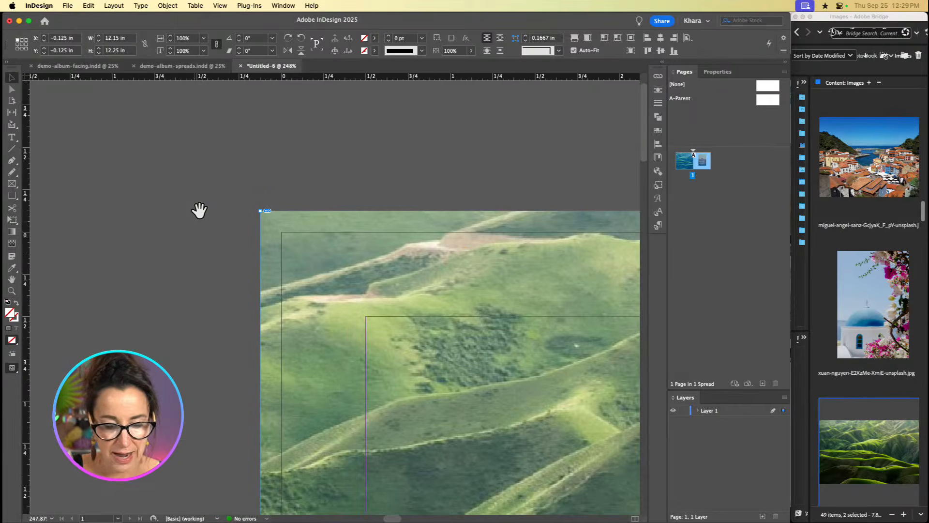
pyautogui.click(208, 161)
pyautogui.press('w')
pyautogui.press('w')
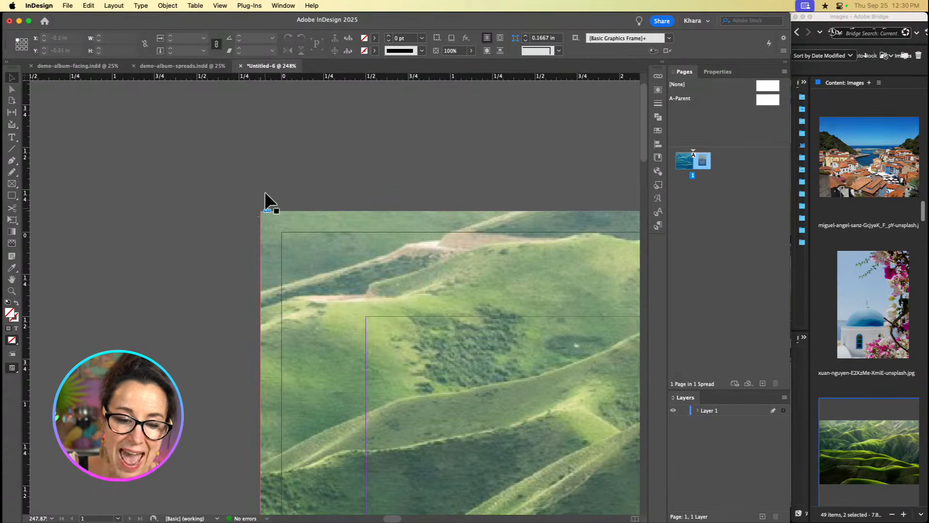
# Step: Try shrinking the green hills photo from its upper-left corner to about 12.1 by 12.19 in, short of the bleed, and stretch it back to the bleed corner
pyautogui.click(272, 231)
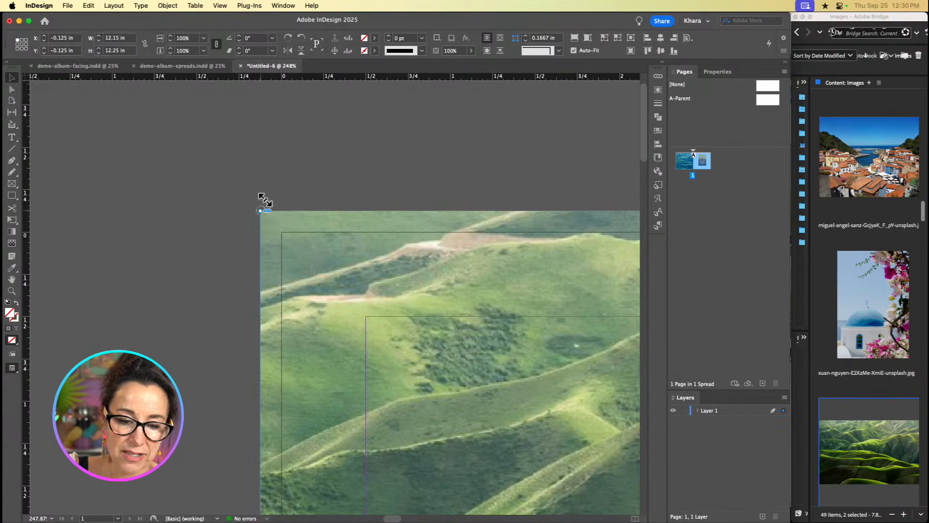
pyautogui.moveTo(266, 203); pyautogui.dragTo(276, 213)
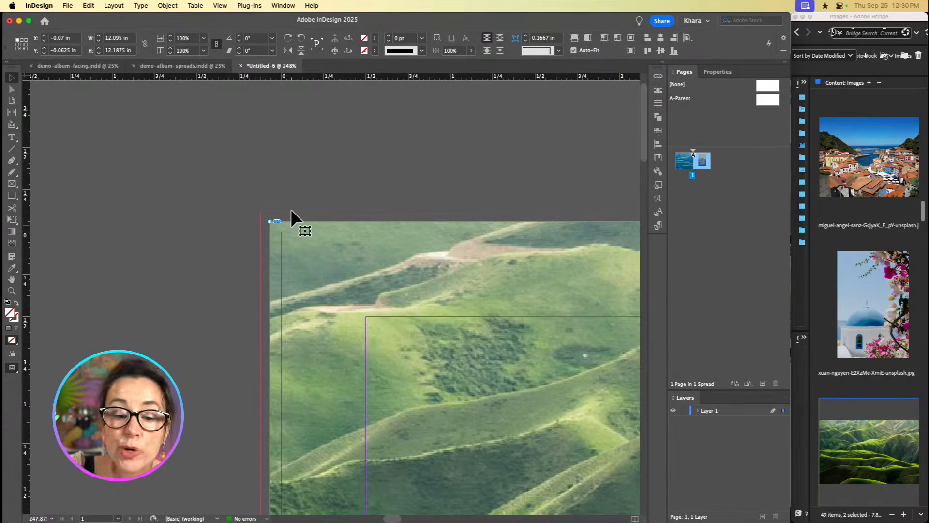
pyautogui.moveTo(270, 221); pyautogui.dragTo(265, 201)
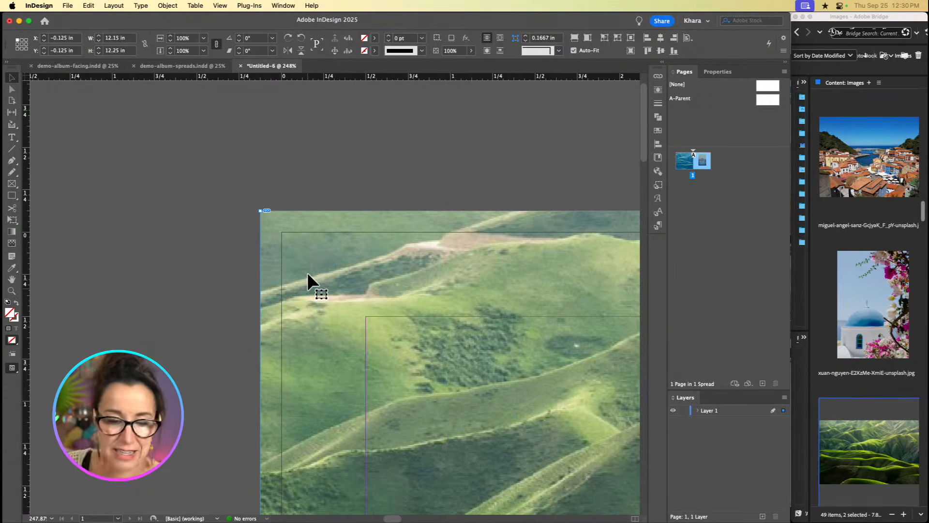
# Step: Move the desert photo toward the middle of the spread's right half, to about X 15.5 in and Y 2.14 in
pyautogui.press('super+0')
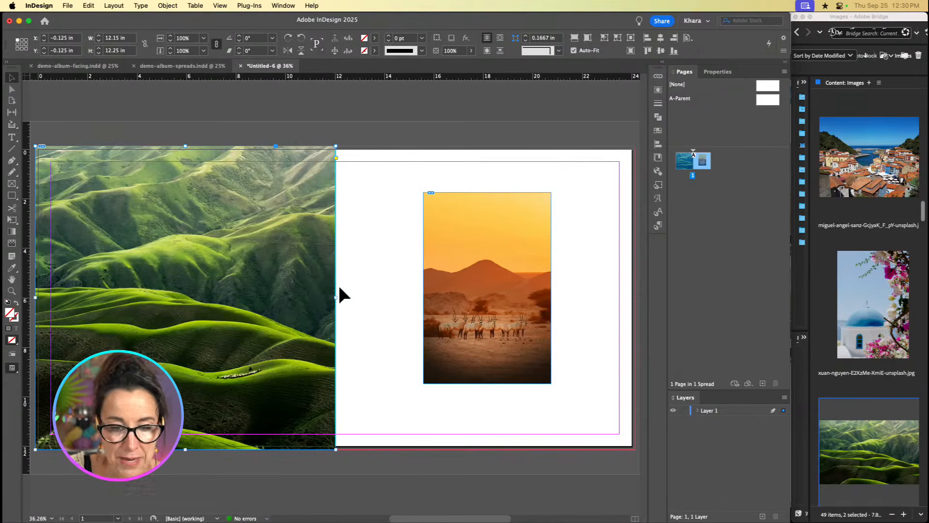
pyautogui.hscroll(-1, 339, 285)
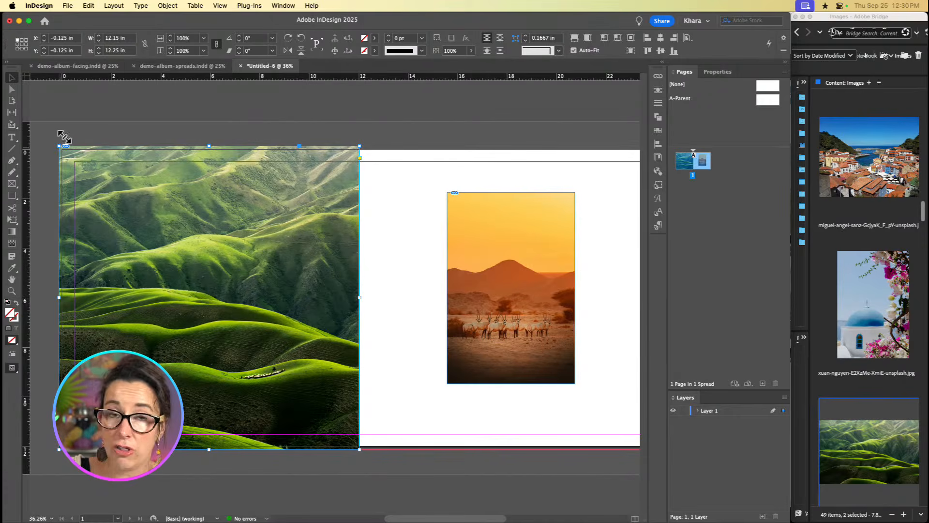
pyautogui.click(478, 297)
pyautogui.hscroll(5, 506, 295)
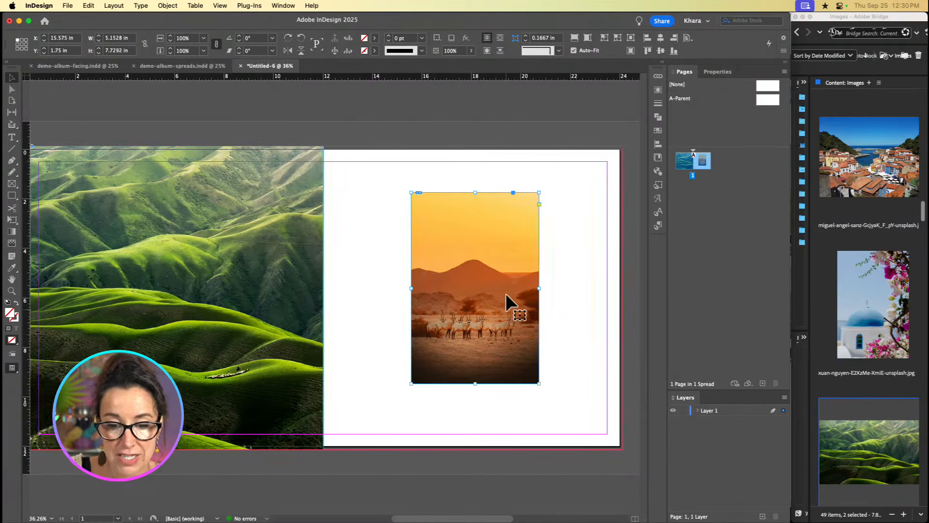
pyautogui.moveTo(475, 292); pyautogui.dragTo(469, 305)
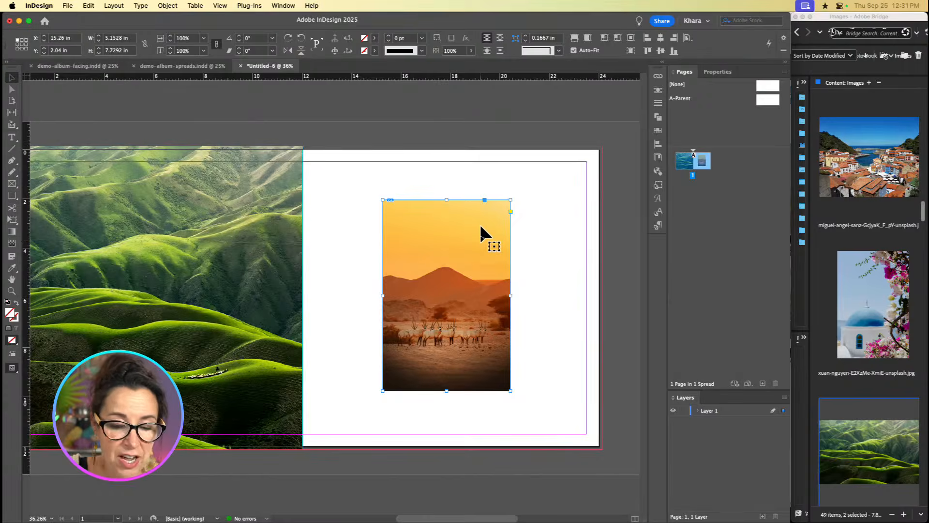
pyautogui.moveTo(481, 226); pyautogui.dragTo(461, 289)
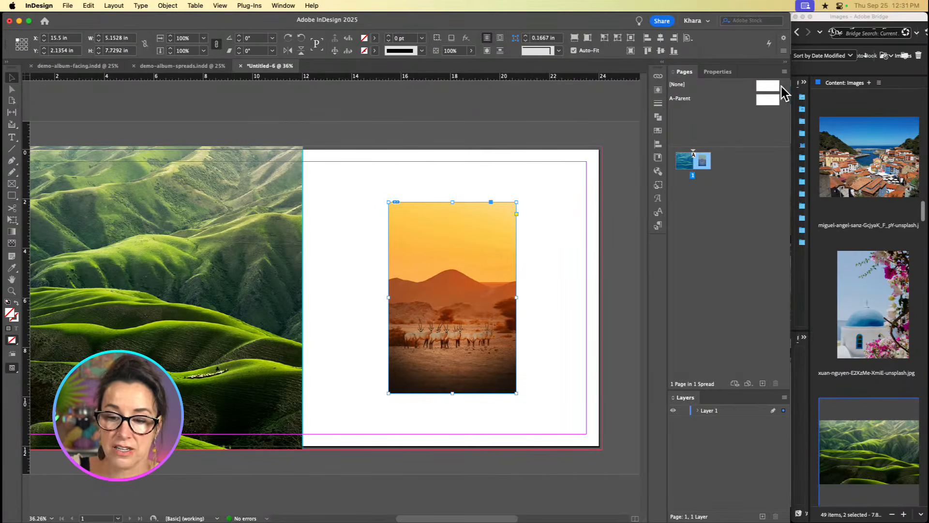
# Step: Add vertical guides at about 18 in and at 6 in on the A-Parent page, and return to page 1
pyautogui.doubleClick(770, 99)
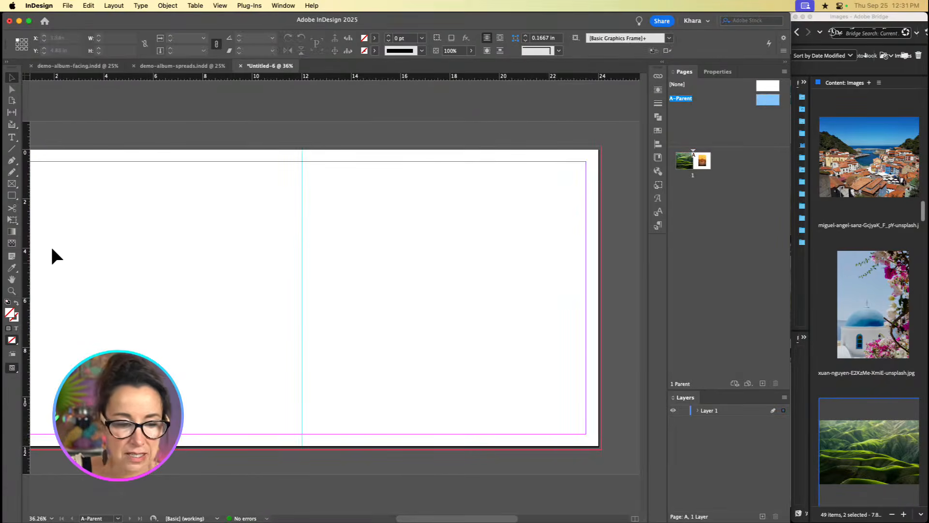
pyautogui.moveTo(27, 264); pyautogui.dragTo(454, 291)
pyautogui.moveTo(26, 280); pyautogui.dragTo(155, 284)
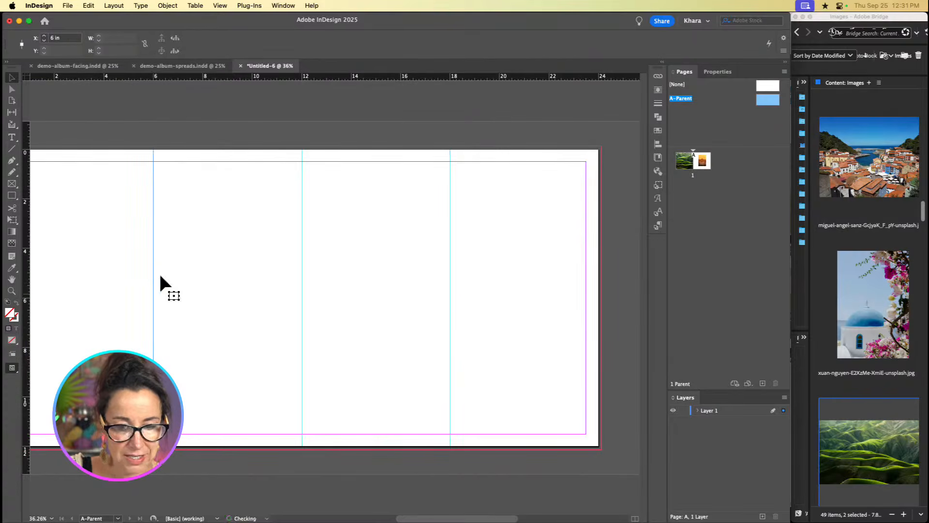
pyautogui.doubleClick(701, 161)
# Step: Centre the desert photo horizontally on the 18 in guide, at about X 15.42 in, and select the green hills photo
pyautogui.click(446, 273)
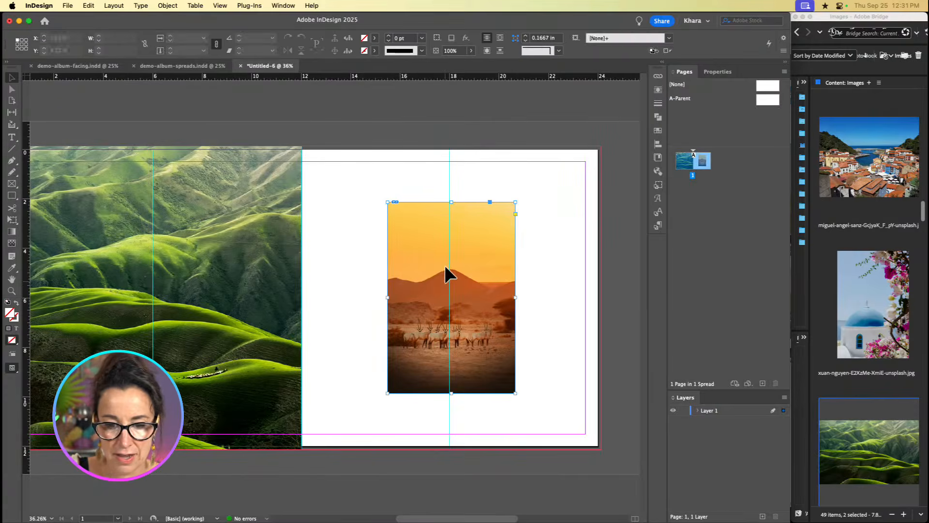
pyautogui.moveTo(467, 265); pyautogui.dragTo(466, 266)
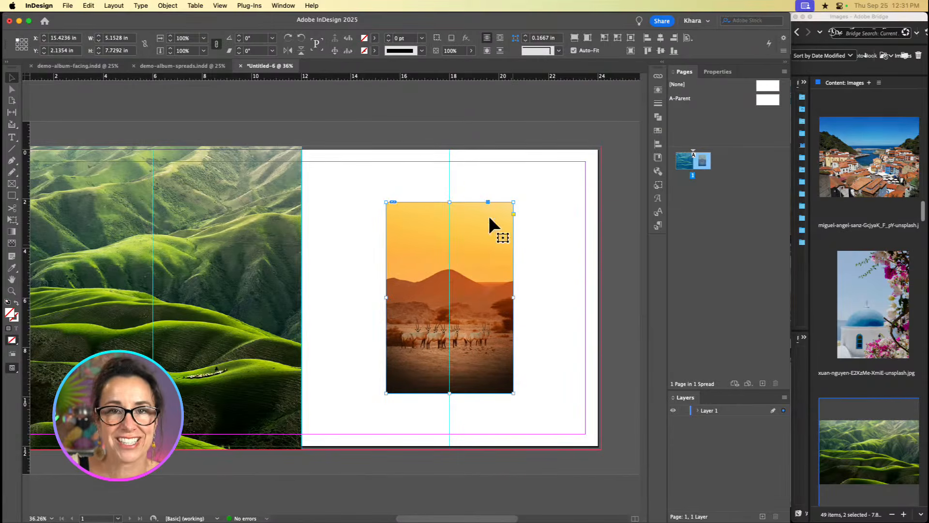
pyautogui.click(547, 262)
pyautogui.hscroll(-3, 548, 262)
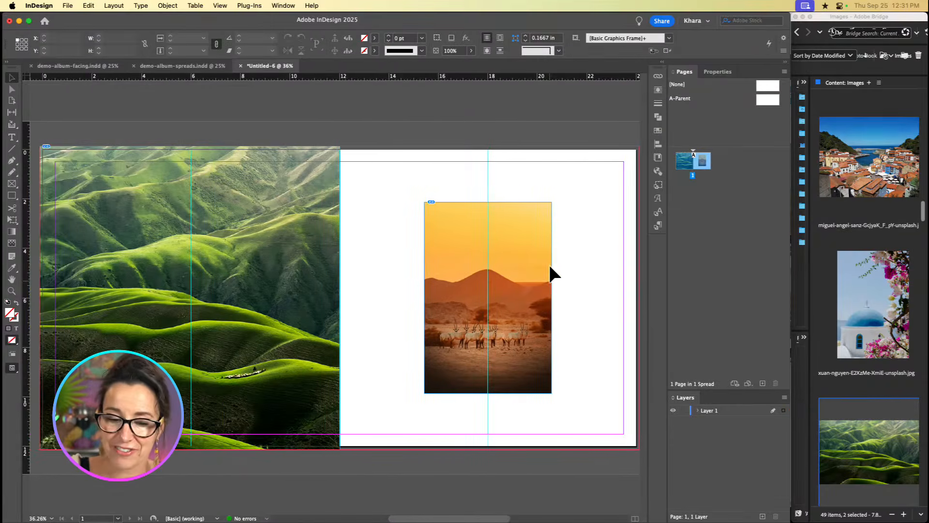
pyautogui.click(273, 339)
pyautogui.hscroll(-5, 272, 338)
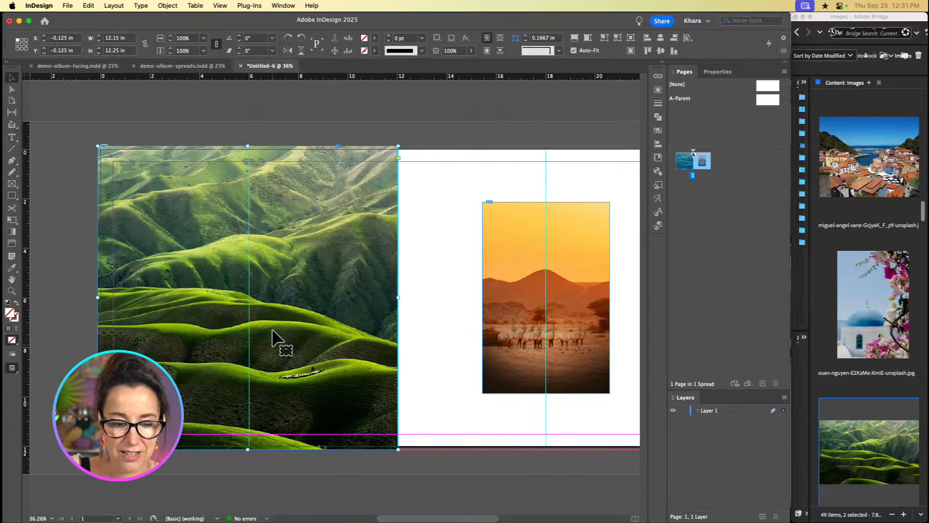
pyautogui.hscroll(1, 272, 338)
pyautogui.press('super+minus')
pyautogui.hscroll(2, 272, 339)
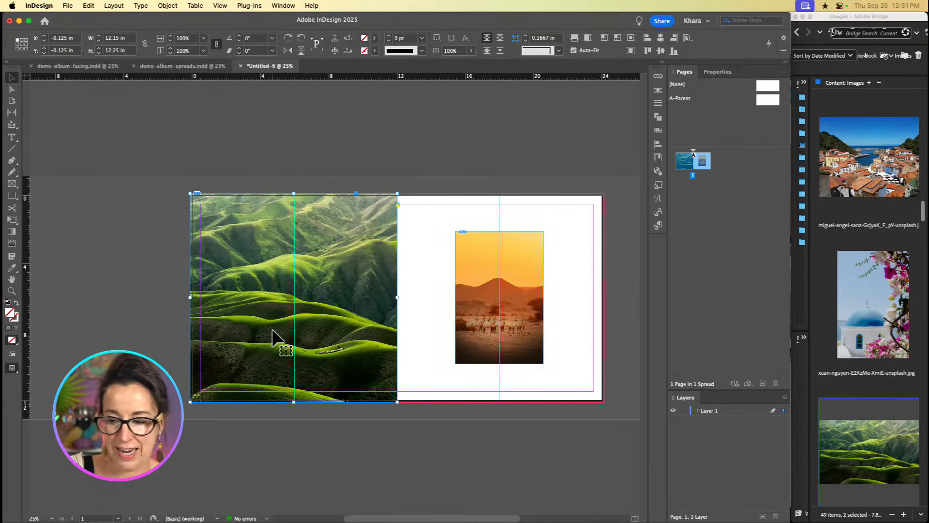
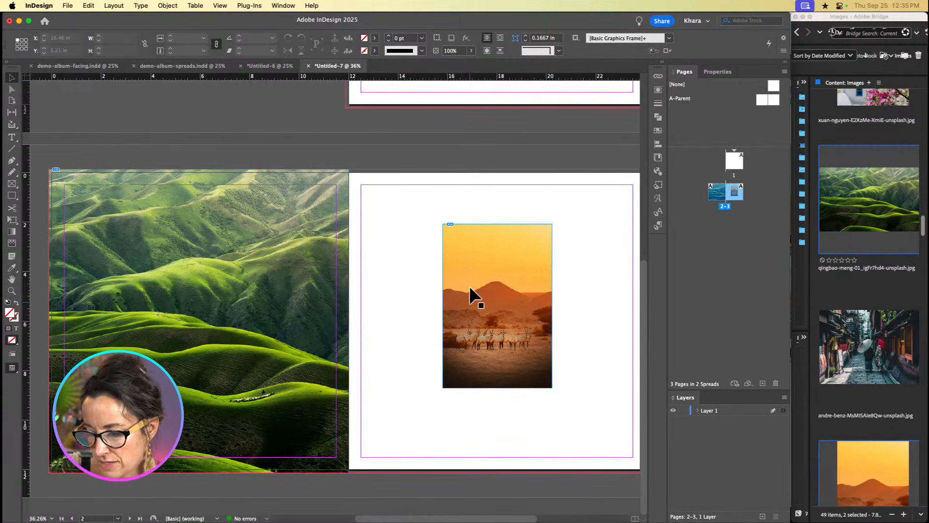
# Step: Add four blank pages after pages 2–3 in the facing-pages document, forming the spreads 4–5 and 6–7
pyautogui.hscroll(-1, 469, 318)
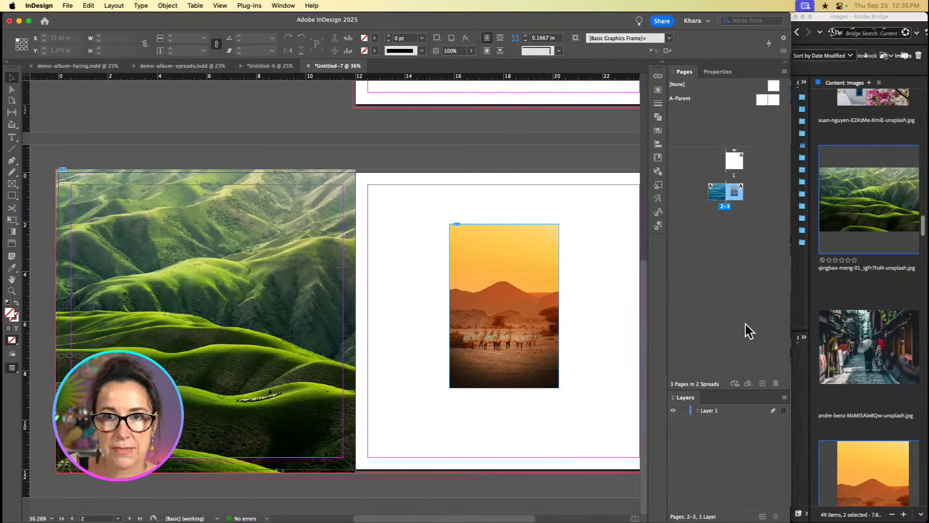
pyautogui.click(762, 383)
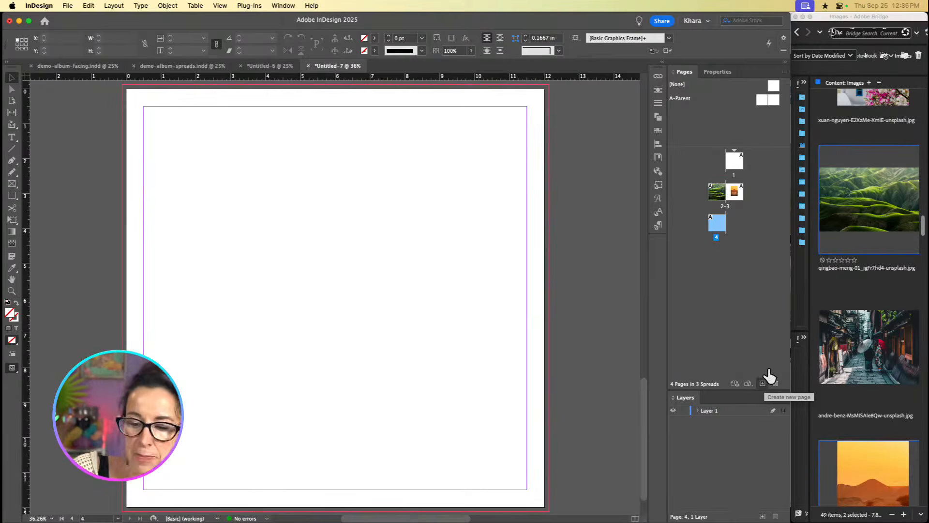
pyautogui.click(762, 383)
pyautogui.click(762, 383)
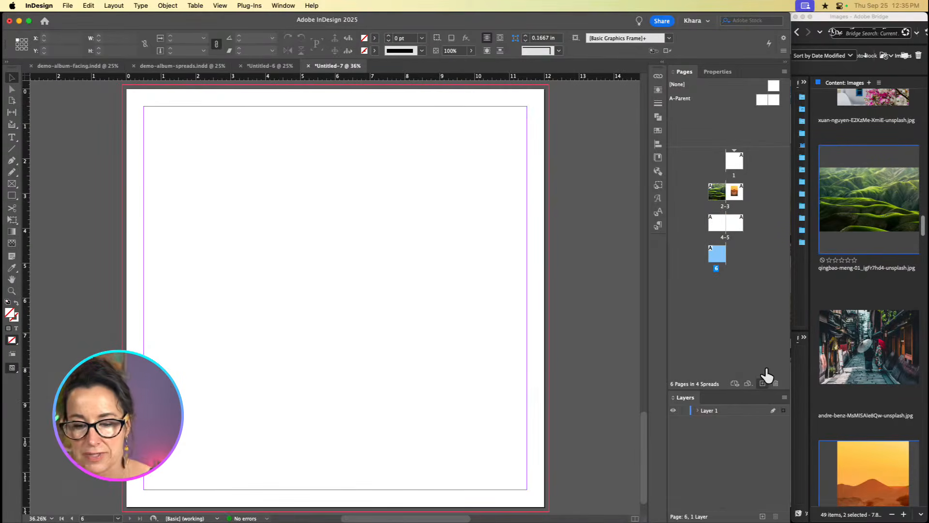
pyautogui.click(763, 382)
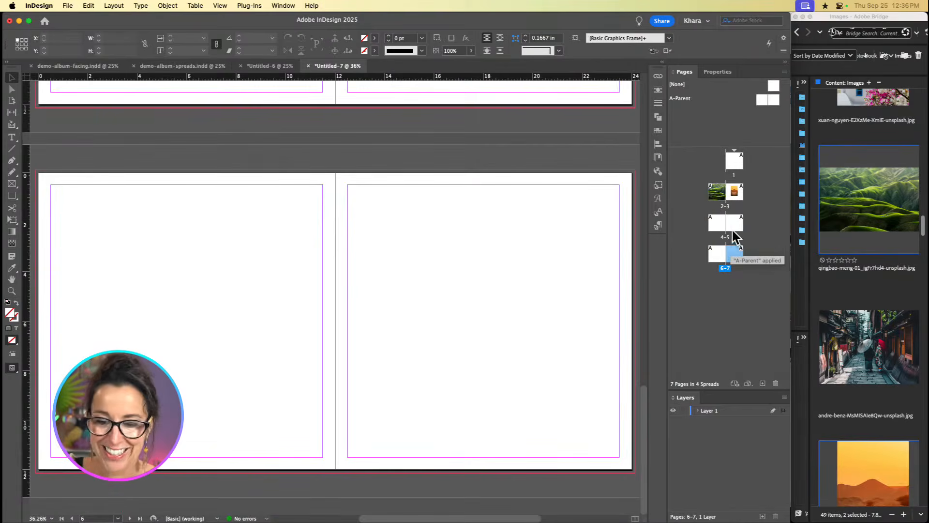
# Step: Examine the stacked layout of the facing-page spreads, from the photo spread on pages 2–3 to the blank spreads below it
pyautogui.scroll(15, 510, 307)
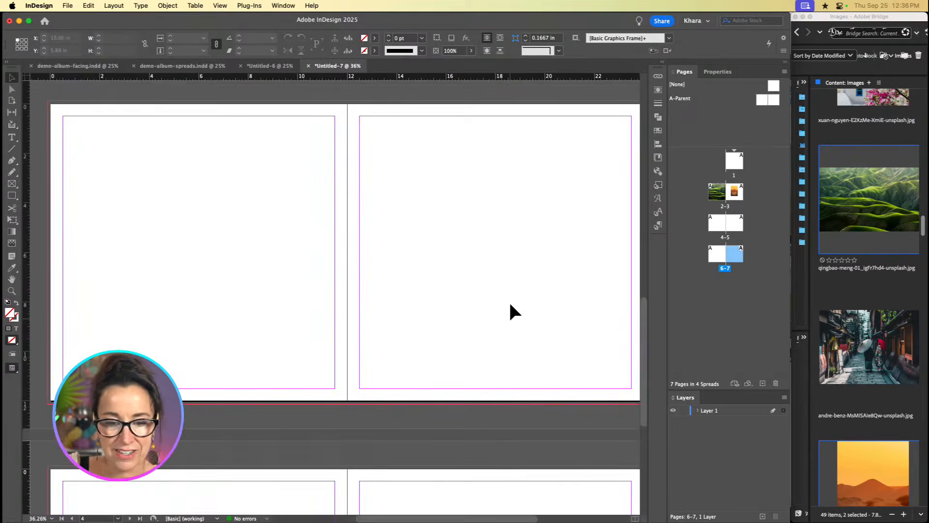
pyautogui.scroll(-2, 510, 303)
pyautogui.press('super+minus')
pyautogui.press('super+minus')
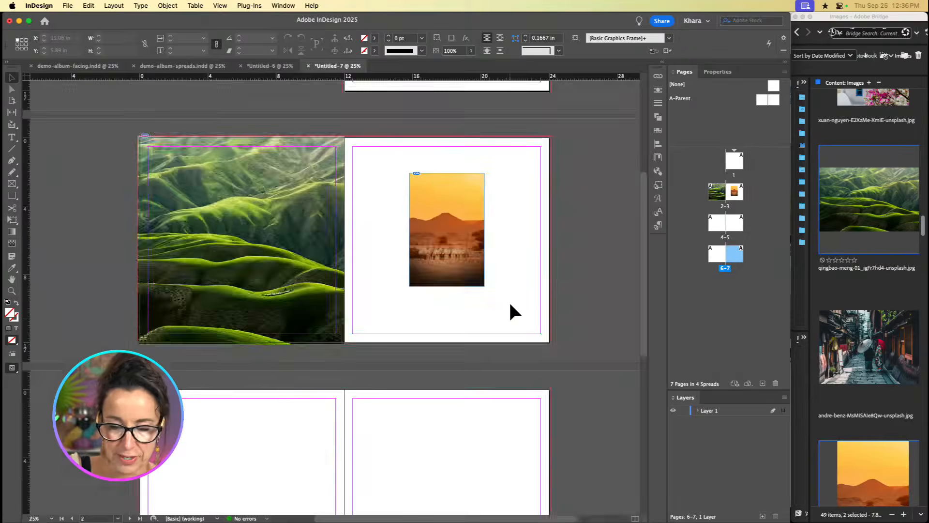
pyautogui.scroll(-2, 506, 315)
pyautogui.scroll(-2, 503, 320)
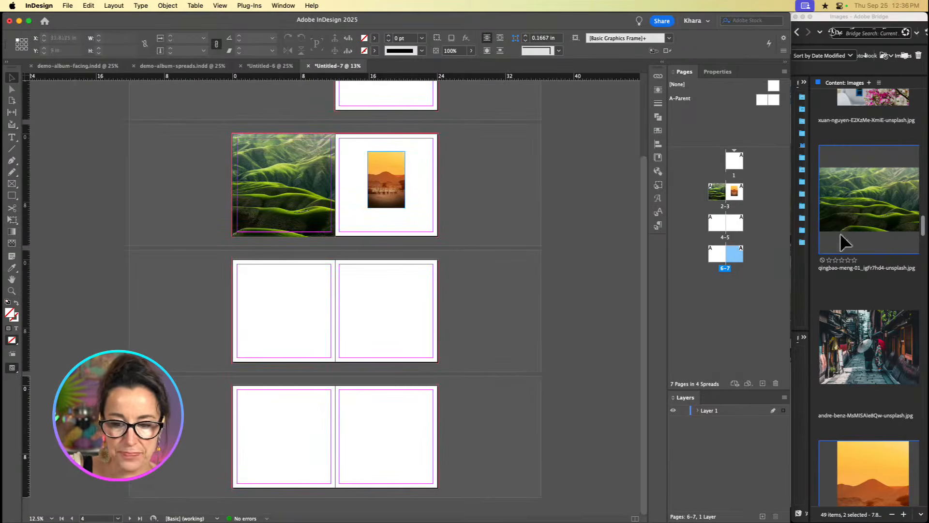
pyautogui.scroll(2, 556, 328)
pyautogui.scroll(-2, 556, 328)
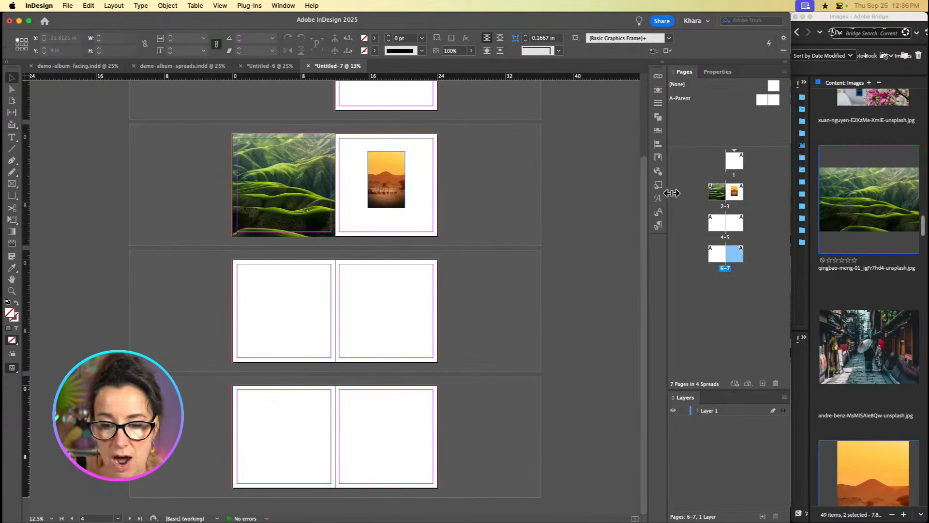
# Step: Draw a grid of rectangular image frames, two rows by four columns, spanning page 4's full 12 in width and about 6.28 in tall
pyautogui.click(470, 294)
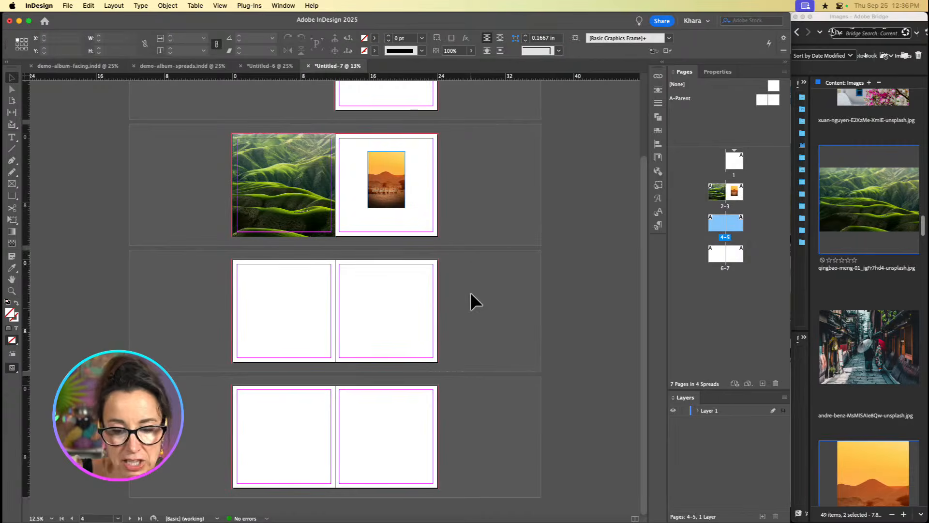
pyautogui.press('super+equal')
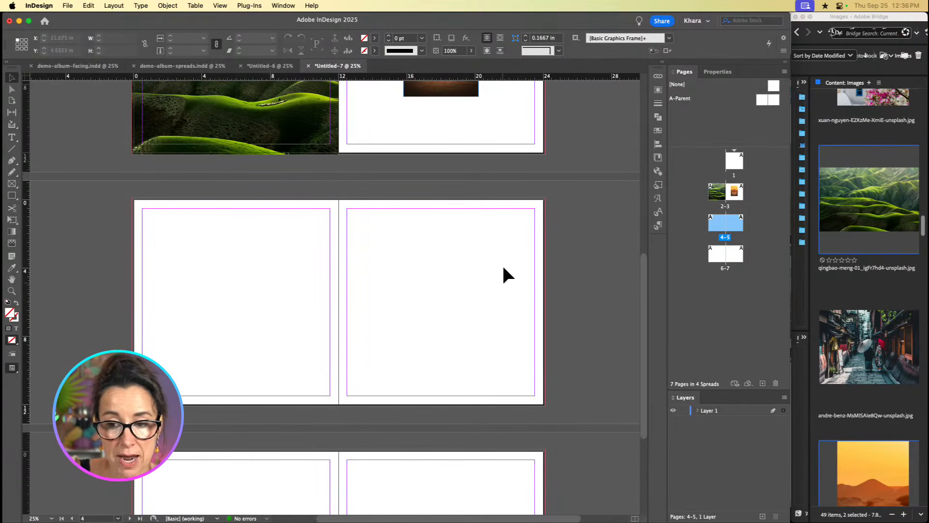
pyautogui.scroll(-1, 504, 265)
pyautogui.hscroll(-1, 505, 265)
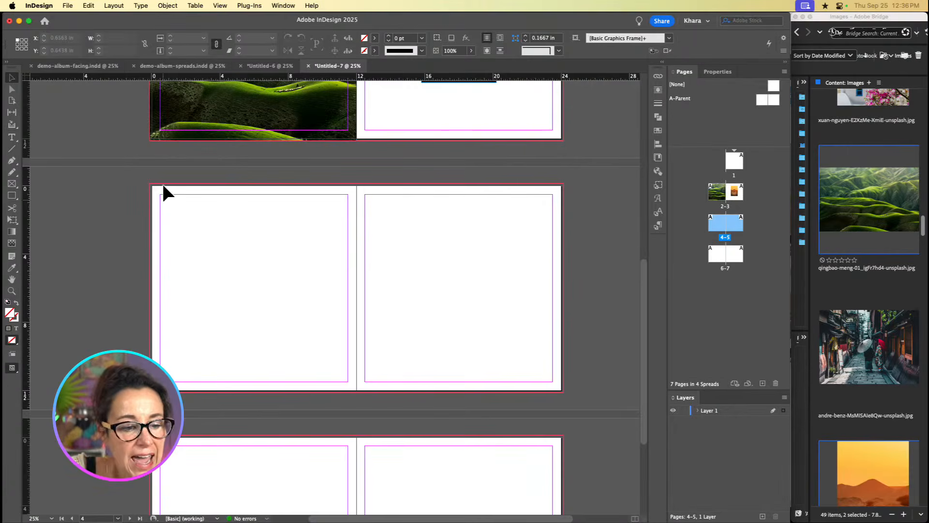
pyautogui.click(15, 181)
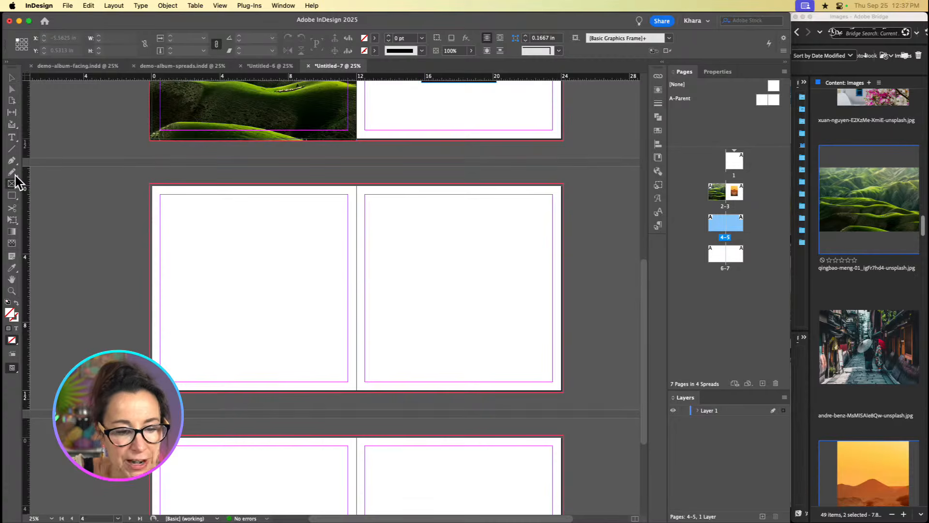
pyautogui.scroll(5, 261, 227)
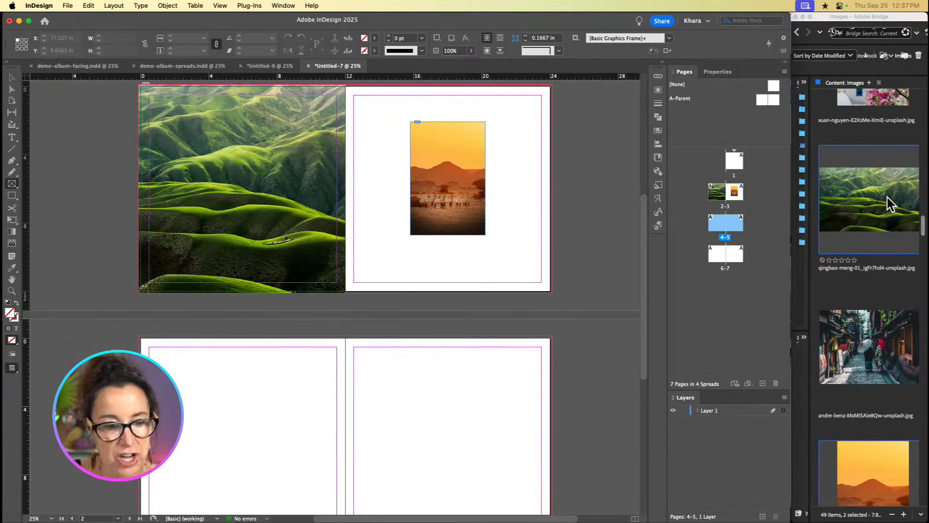
pyautogui.scroll(-5, 890, 205)
pyautogui.scroll(-3, 289, 300)
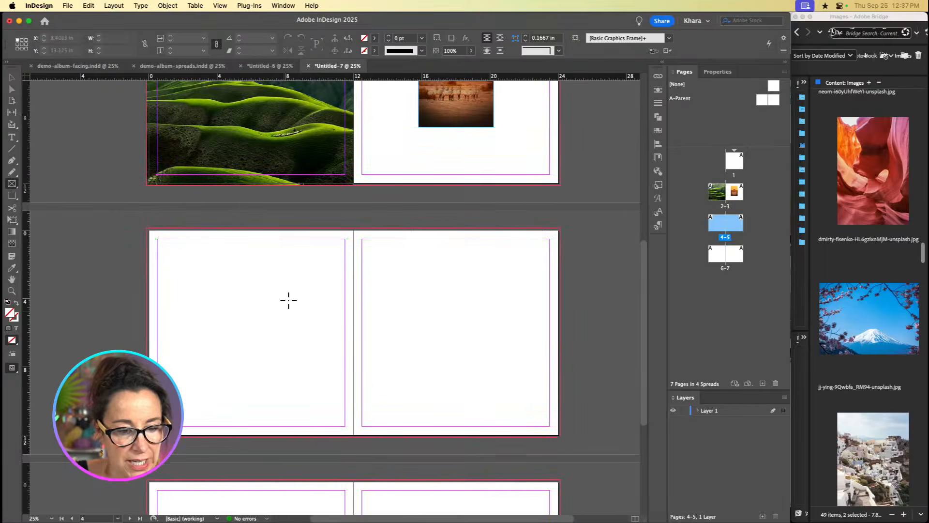
pyautogui.scroll(-1, 288, 300)
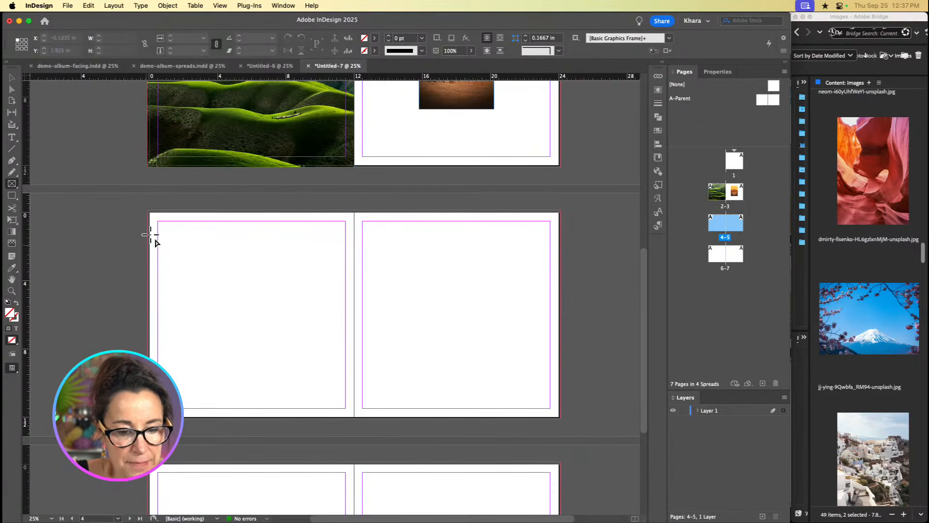
pyautogui.click(11, 181)
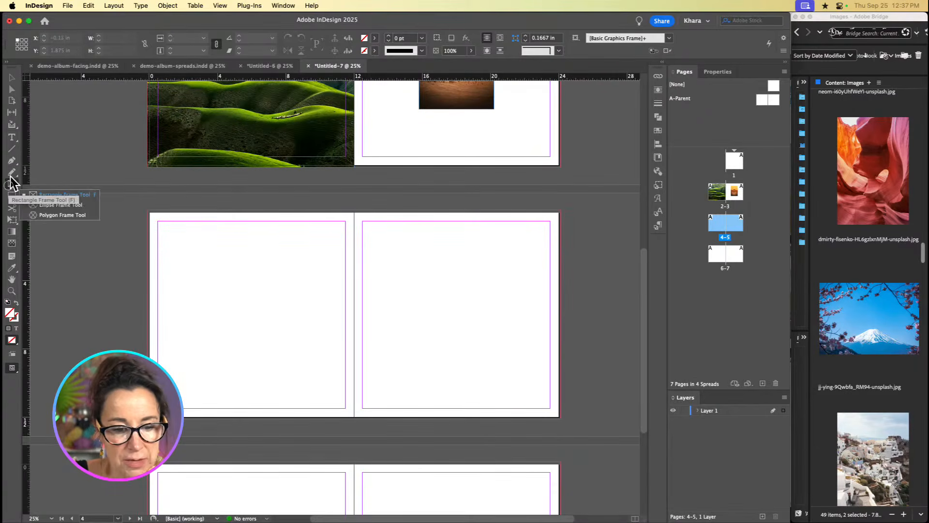
pyautogui.click(60, 194)
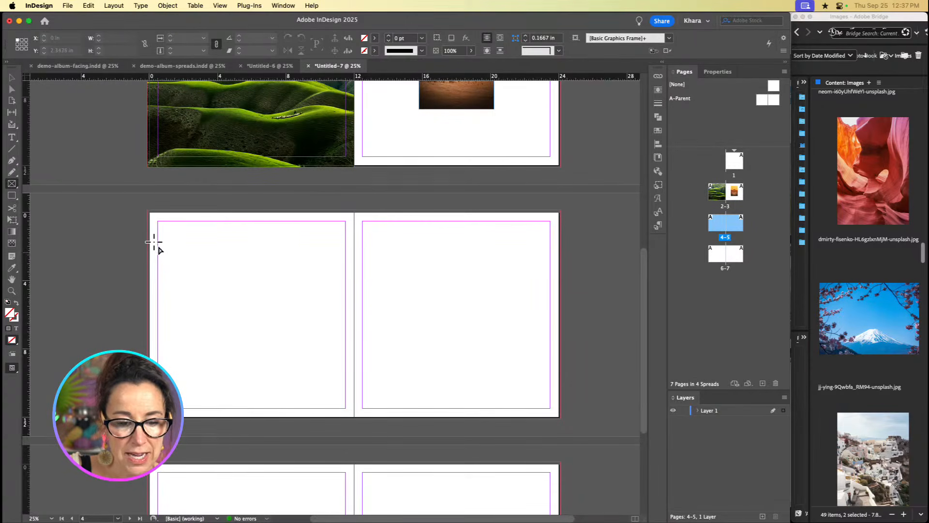
pyautogui.moveTo(150, 251); pyautogui.dragTo(357, 348)
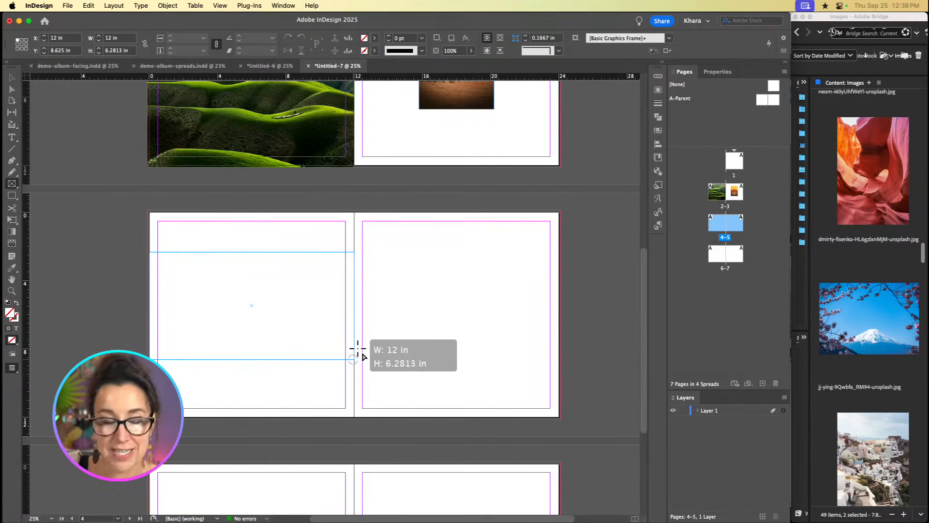
pyautogui.press('Up')
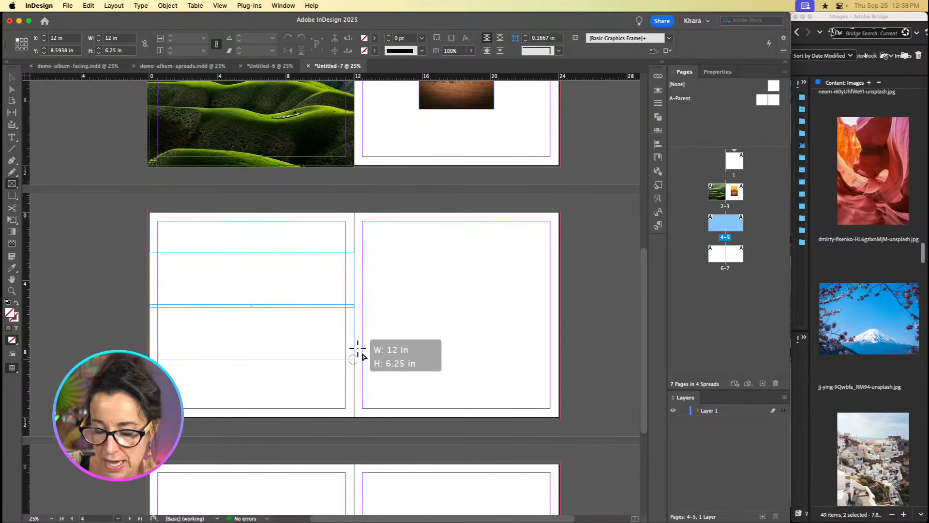
pyautogui.press('Right')
pyautogui.press('Right')
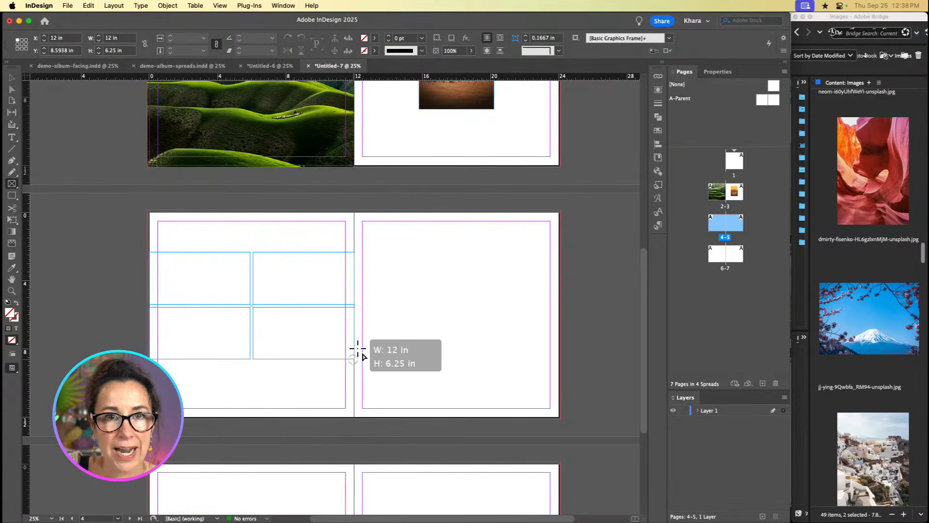
pyautogui.press('Right')
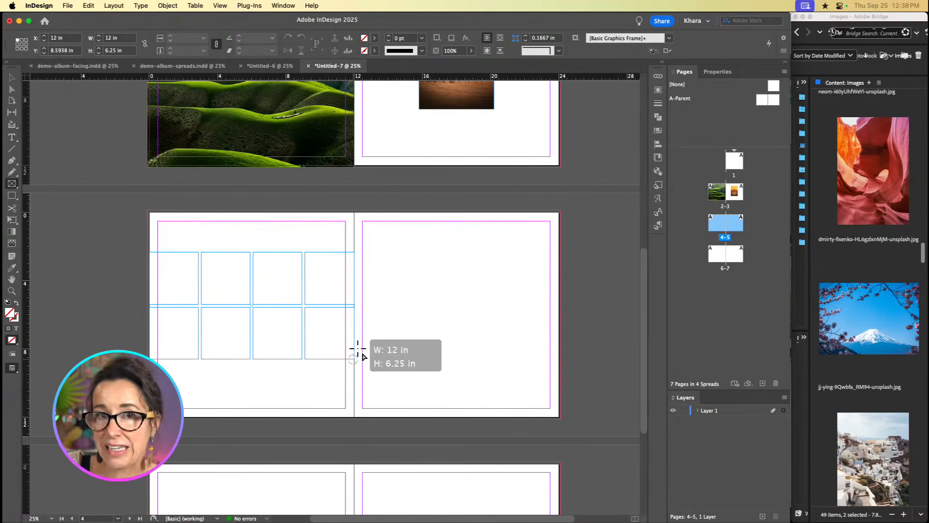
pyautogui.moveTo(358, 349); pyautogui.dragTo(358, 348)
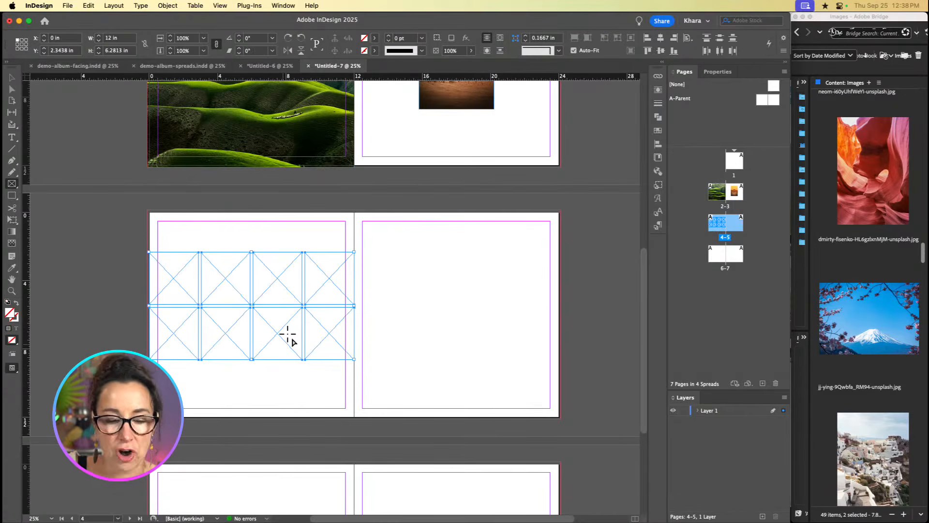
# Step: Extend the two frames in the grid's outer first column to the bleed edge at X -0.125 in, making them 3 in wide
pyautogui.click(10, 72)
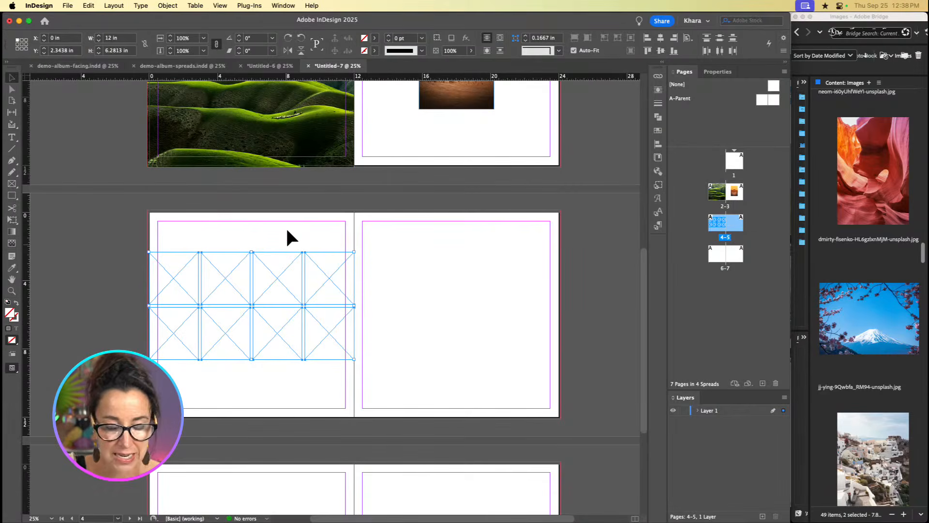
pyautogui.moveTo(167, 270); pyautogui.dragTo(119, 283)
pyautogui.hscroll(10, 432, 216)
pyautogui.scroll(7, 432, 215)
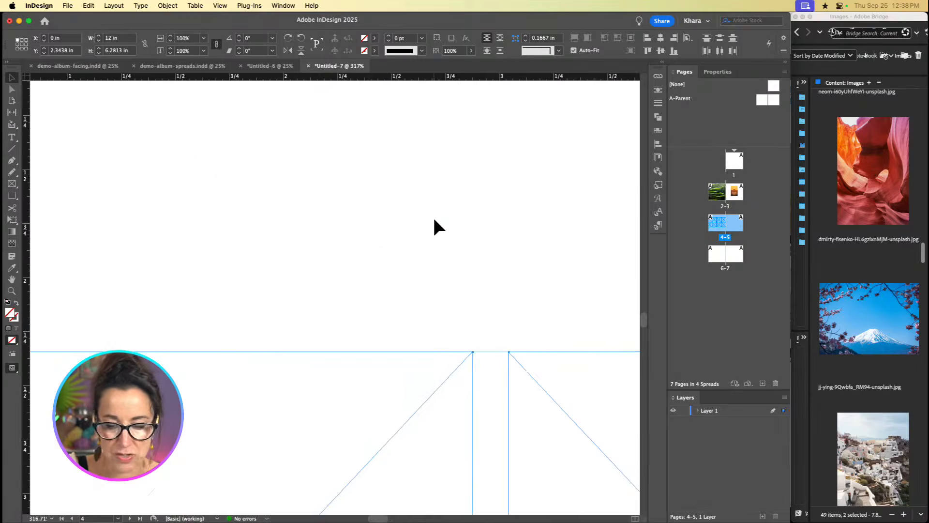
pyautogui.press('super+minus')
pyautogui.press('super+minus')
pyautogui.press('super+0')
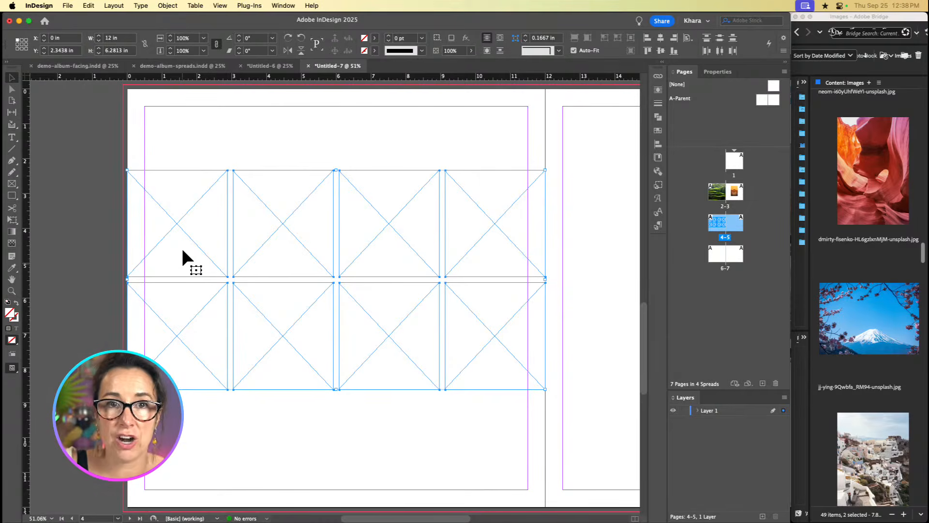
pyautogui.click(190, 124)
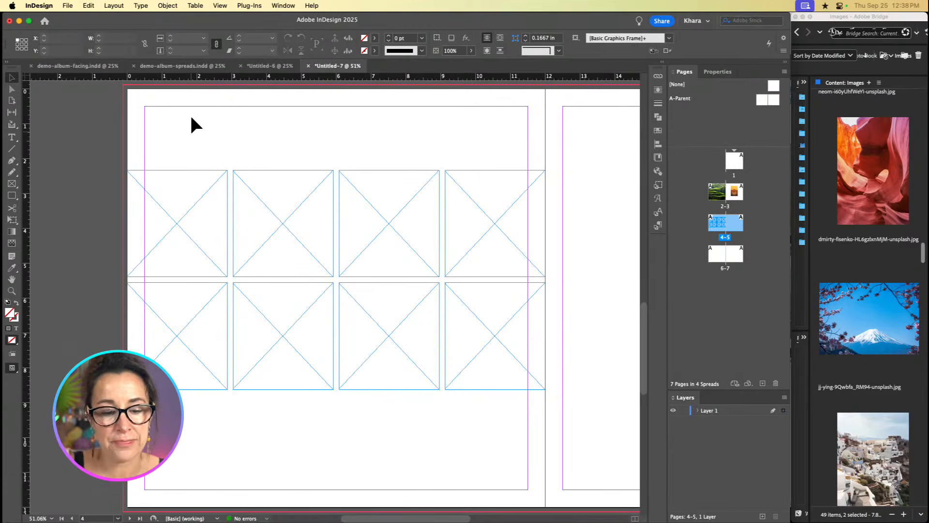
pyautogui.moveTo(167, 114); pyautogui.dragTo(199, 384)
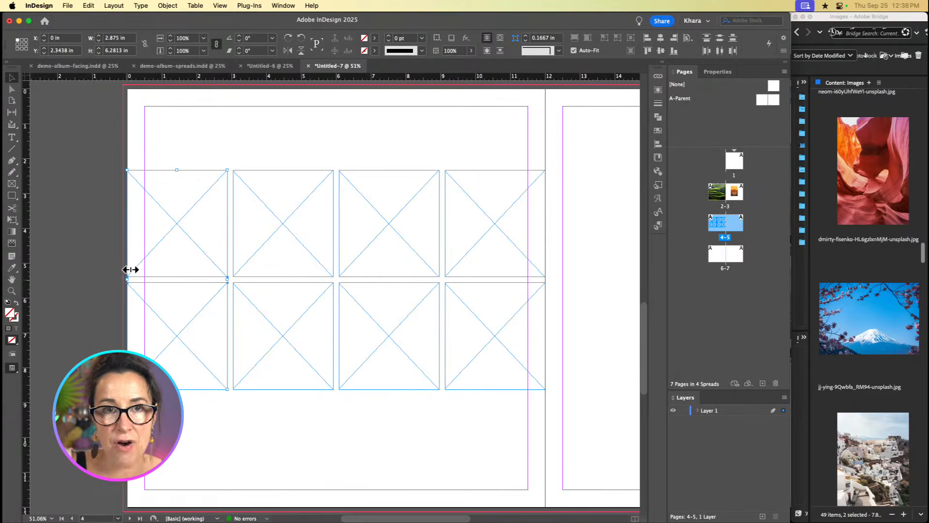
pyautogui.moveTo(130, 269); pyautogui.dragTo(125, 270)
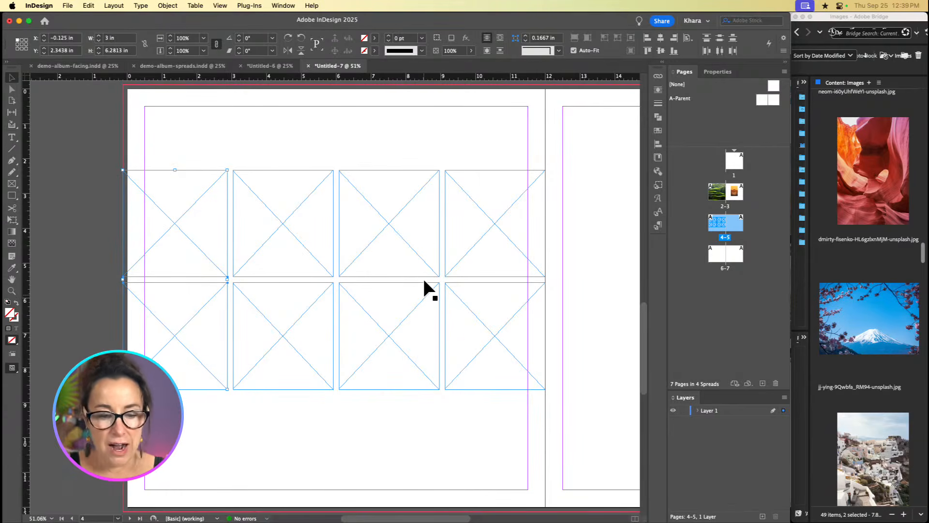
# Step: Select all eight frames and move them down to the vertical centre of page 4, at Y 2.8594 in
pyautogui.moveTo(519, 146); pyautogui.dragTo(186, 370)
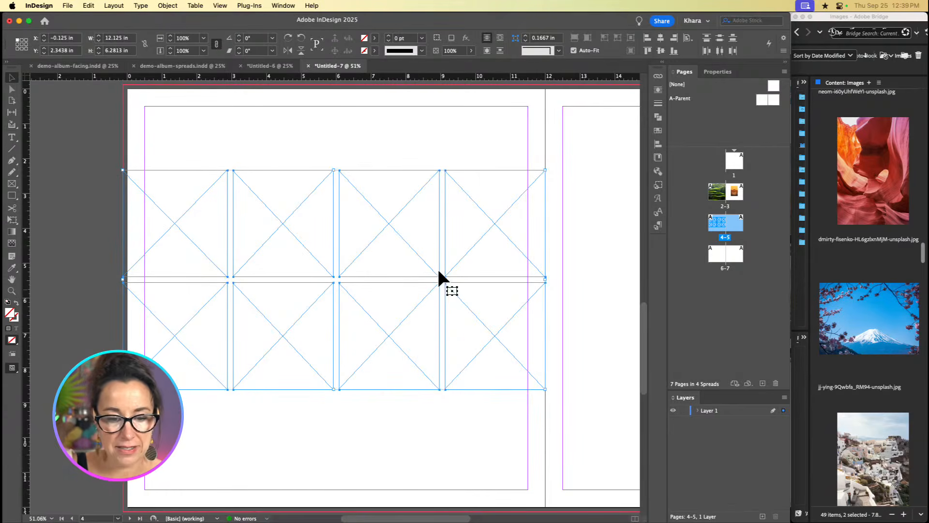
pyautogui.moveTo(439, 277); pyautogui.dragTo(438, 295)
pyautogui.press('super+5')
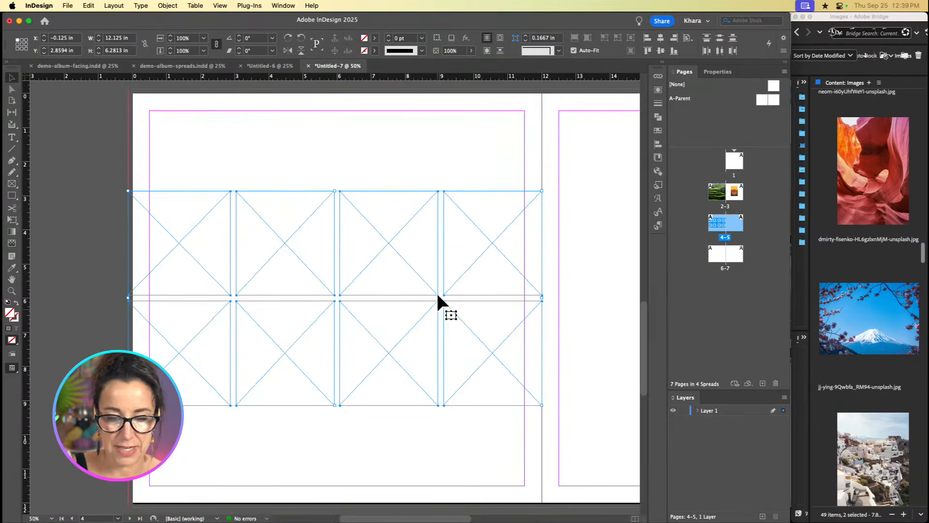
pyautogui.press('super+minus')
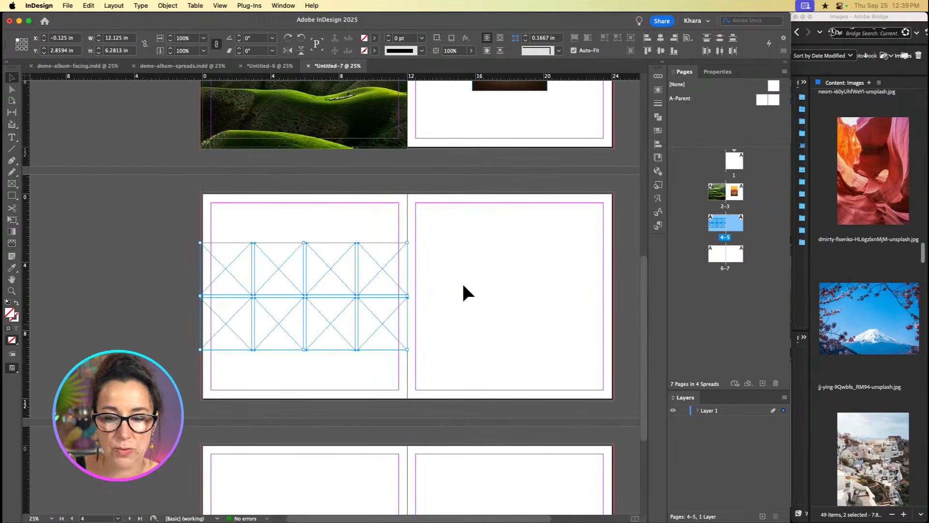
# Step: Switch to Adobe Bridge and select the red canyon, snow-capped volcano with blossoms, and twilight bridge photos together
pyautogui.click(878, 155)
pyautogui.scroll(5, 880, 157)
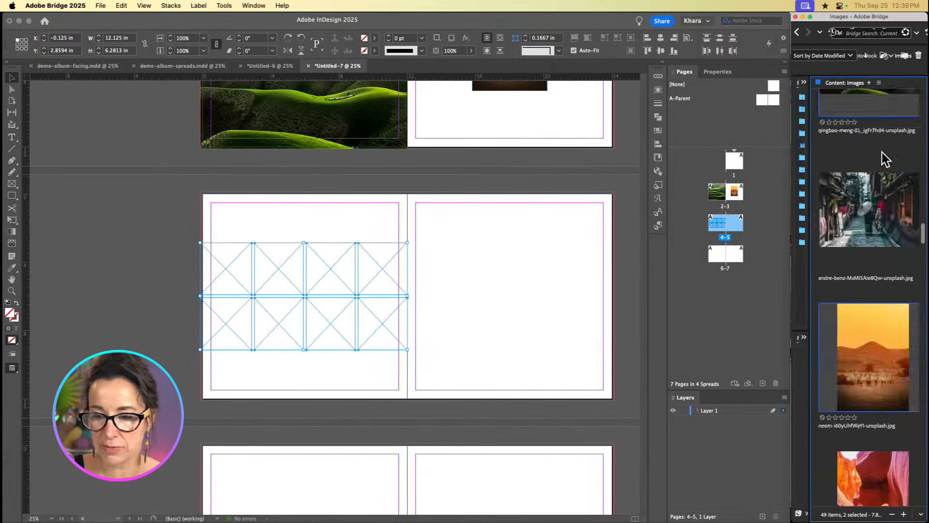
pyautogui.scroll(-10, 880, 158)
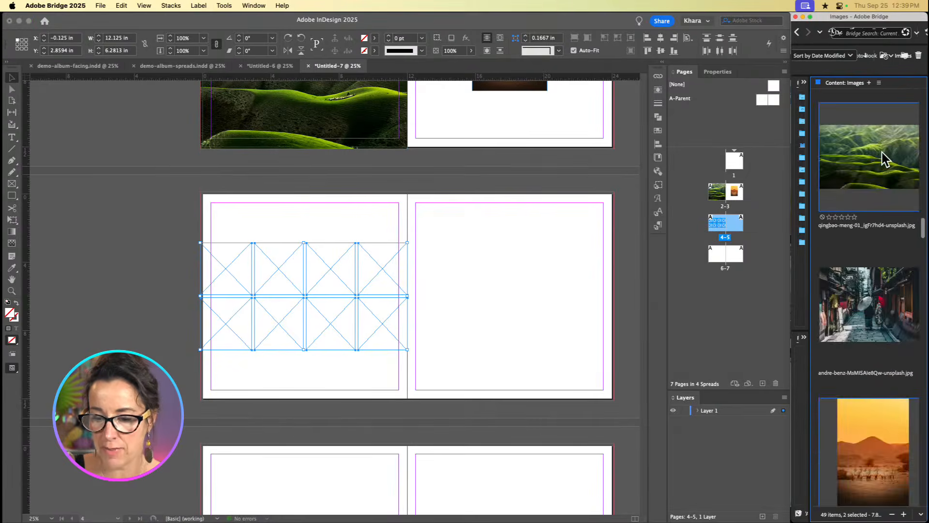
pyautogui.scroll(-3, 882, 158)
pyautogui.scroll(-2, 881, 152)
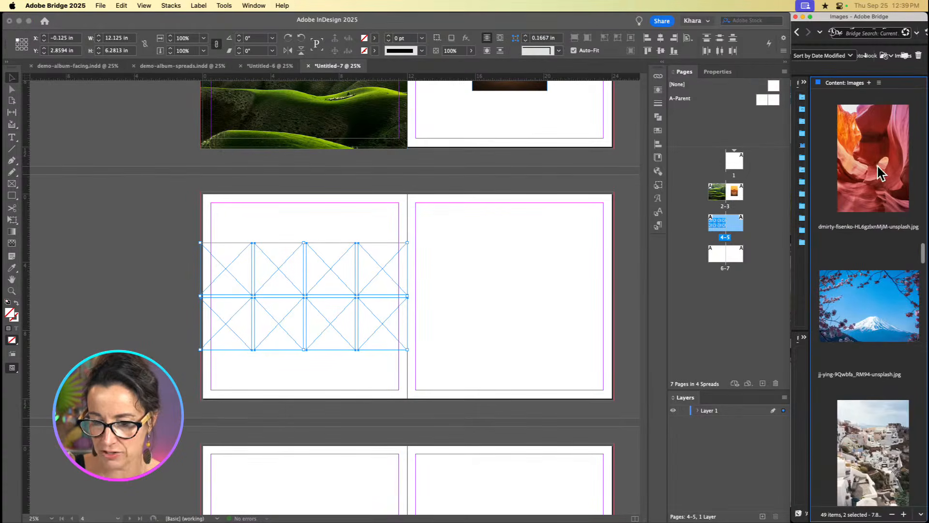
pyautogui.click(877, 166)
pyautogui.keyDown('super'); pyautogui.click(886, 326); pyautogui.keyUp('super')
pyautogui.scroll(-10, 880, 373)
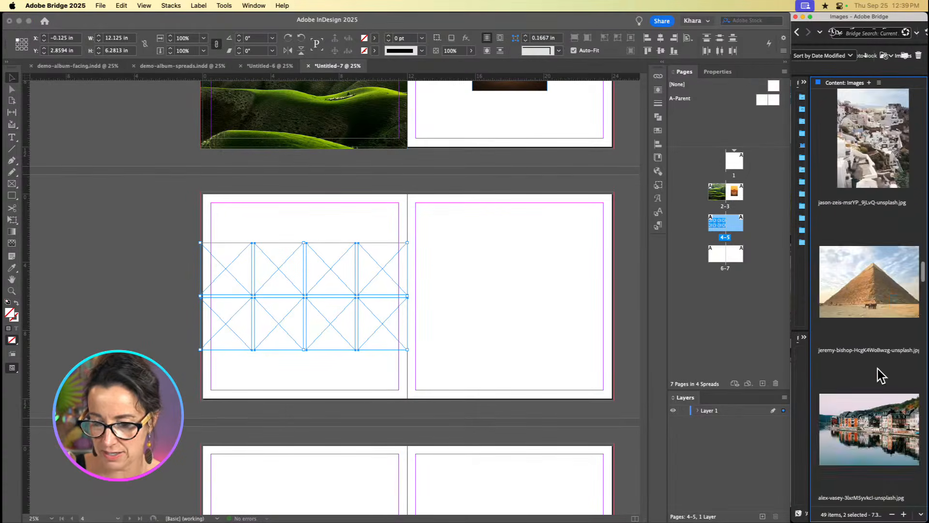
pyautogui.scroll(-10, 877, 373)
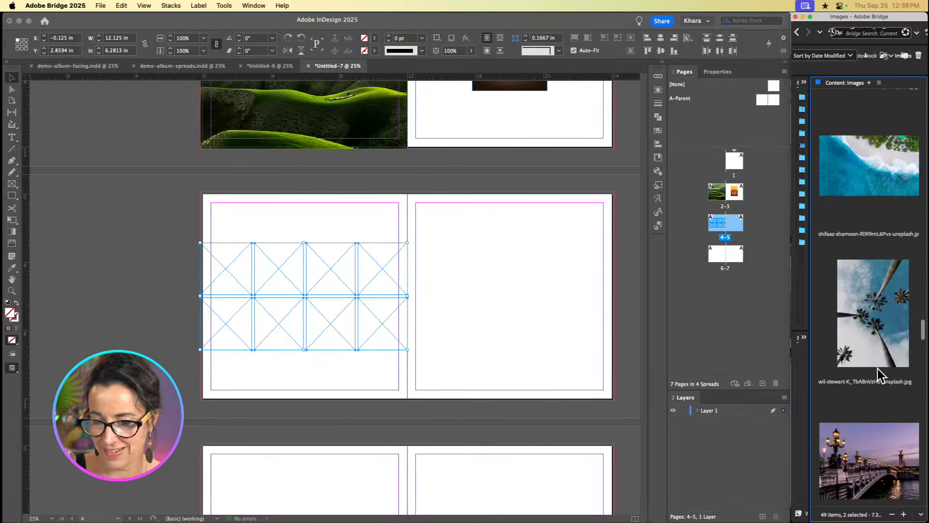
pyautogui.keyDown('super'); pyautogui.click(880, 208); pyautogui.keyUp('super')
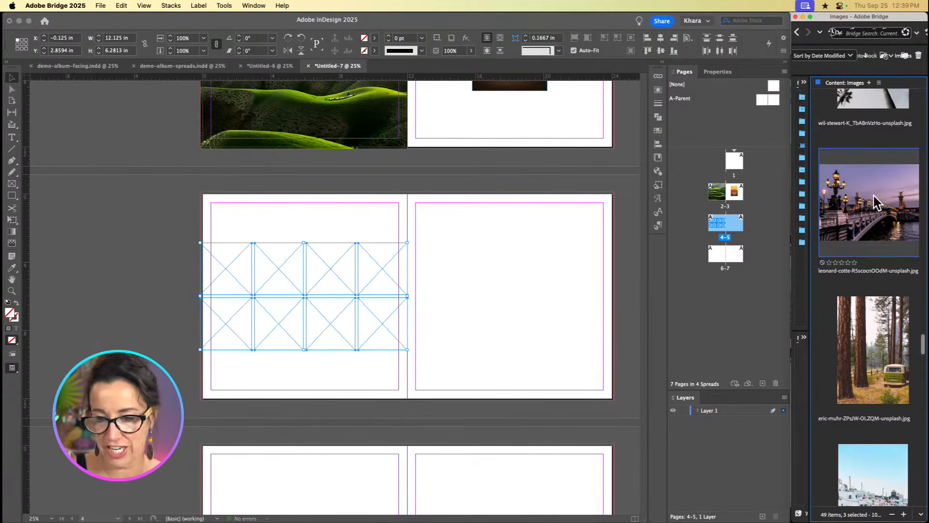
# Step: Add the orange desert dunes with the camel caravan and the hot-air balloons photos to the Bridge selection
pyautogui.scroll(-5, 877, 364)
pyautogui.scroll(-3, 877, 360)
pyautogui.keyDown('super'); pyautogui.click(877, 290); pyautogui.keyUp('super')
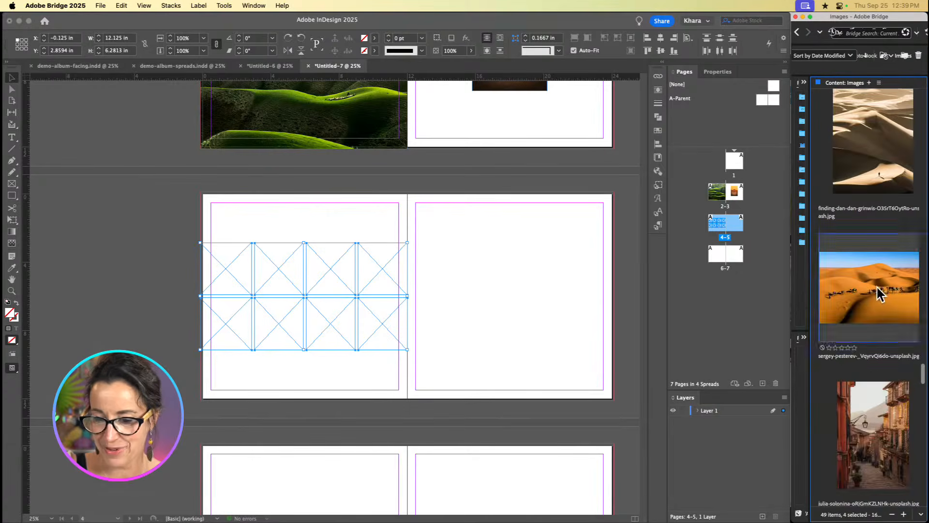
pyautogui.scroll(-5, 877, 339)
pyautogui.scroll(3, 877, 396)
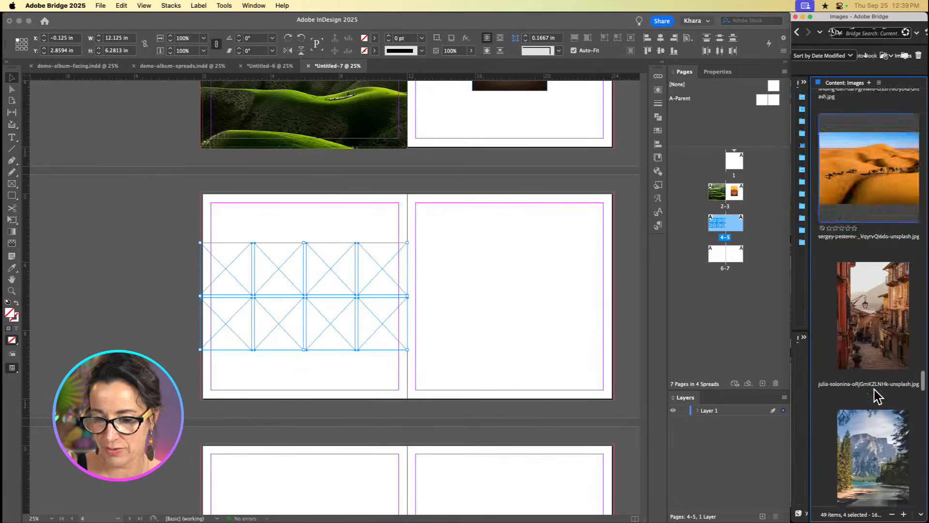
pyautogui.scroll(-4, 877, 396)
pyautogui.scroll(-6, 877, 396)
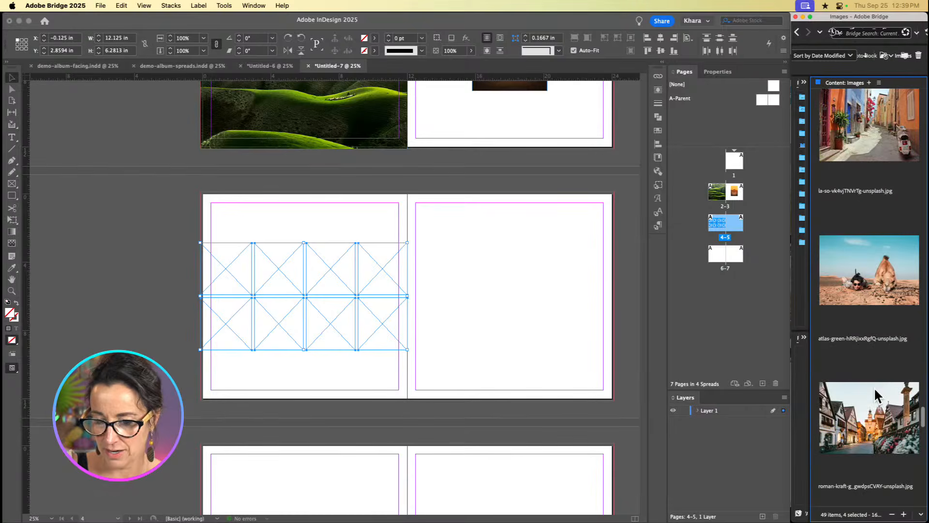
pyautogui.scroll(-2, 879, 379)
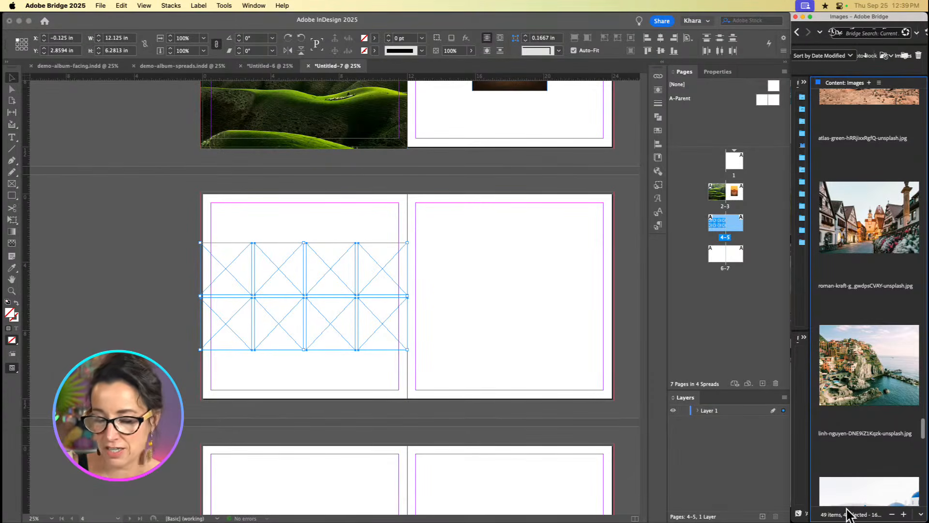
pyautogui.scroll(-5, 874, 382)
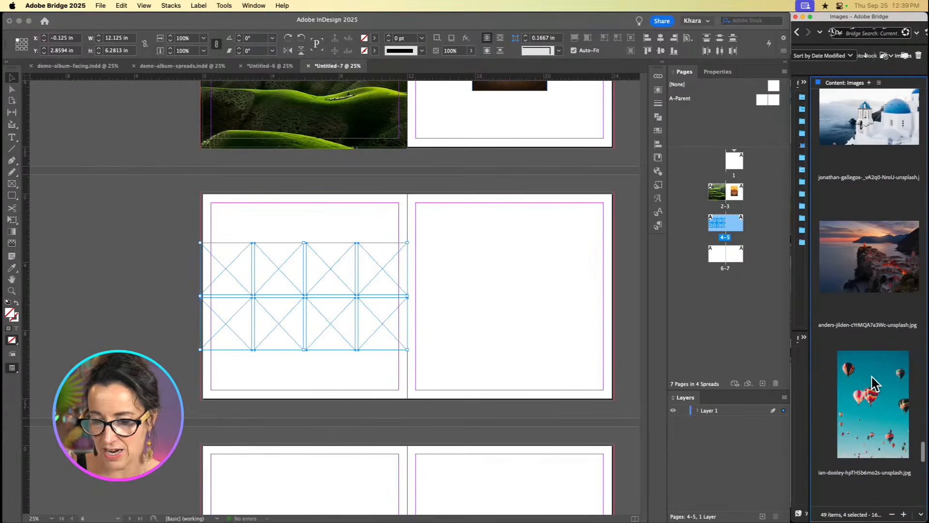
pyautogui.keyDown('super'); pyautogui.click(873, 385); pyautogui.keyUp('super')
# Step: Add the yellow van desert road, turquoise coastal cliff road, and mountain lake photos to the Bridge selection
pyautogui.scroll(-8, 874, 387)
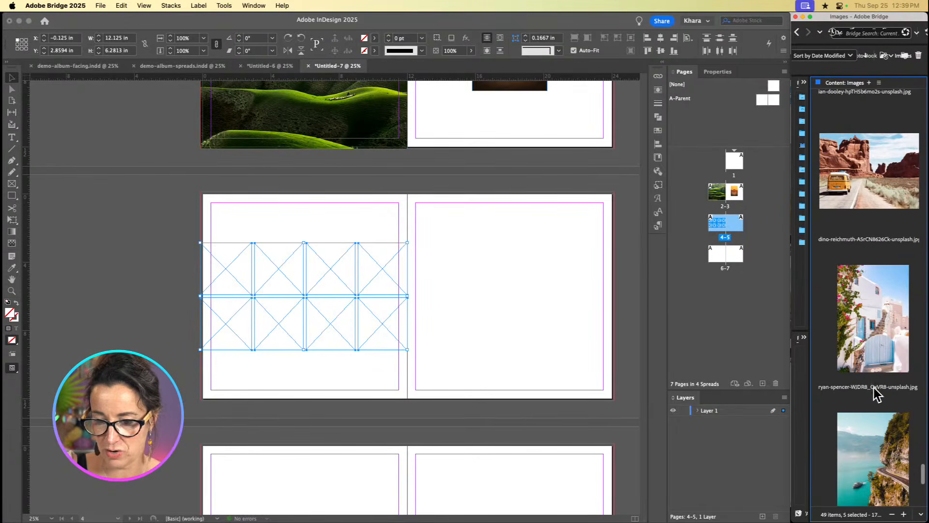
pyautogui.keyDown('super'); pyautogui.click(878, 174); pyautogui.keyUp('super')
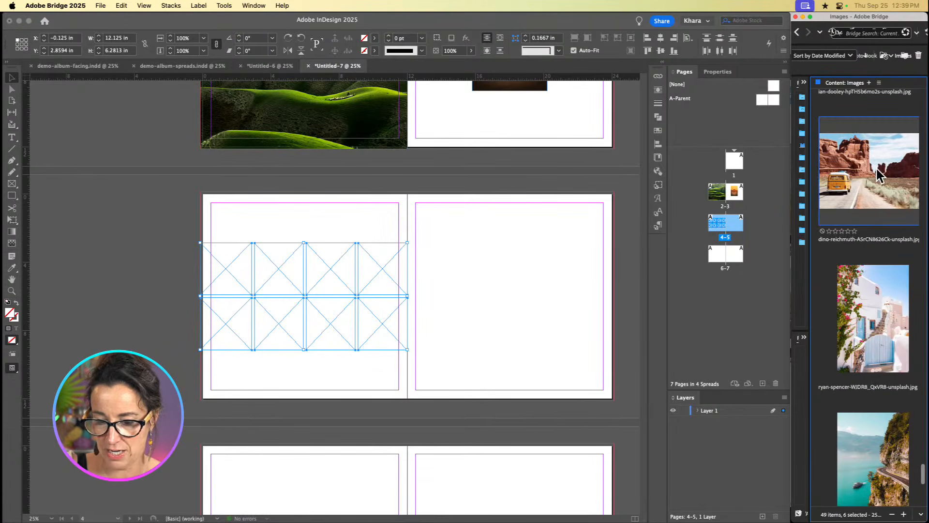
pyautogui.keyDown('super'); pyautogui.click(888, 419); pyautogui.keyUp('super')
pyautogui.scroll(-5, 883, 428)
pyautogui.scroll(5, 881, 428)
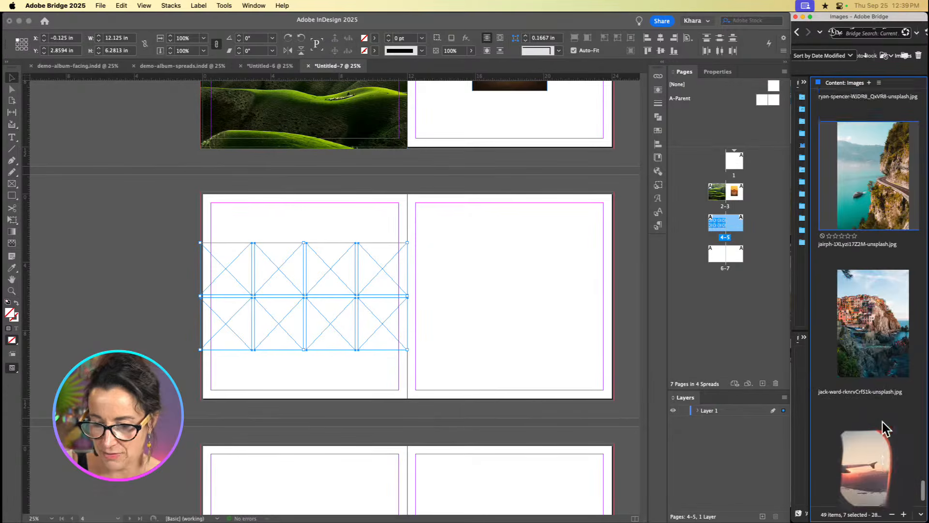
pyautogui.scroll(10, 882, 420)
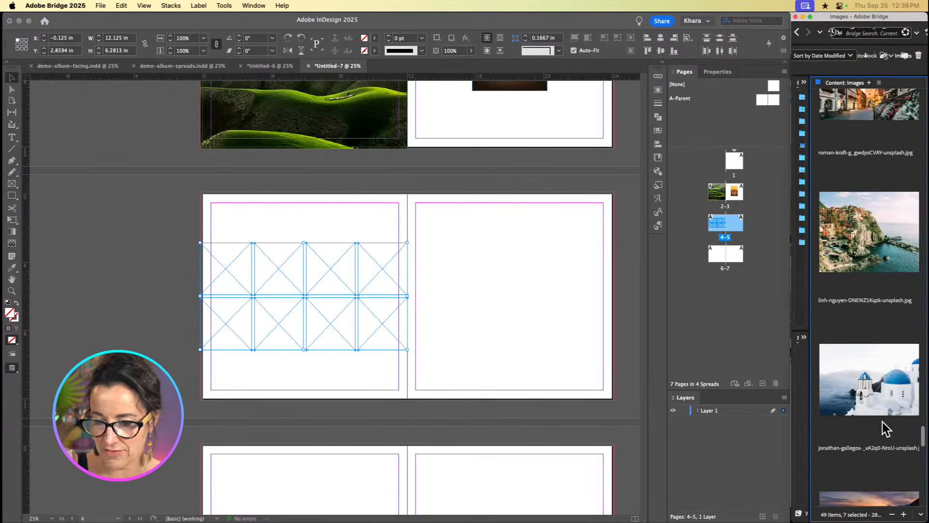
pyautogui.scroll(10, 882, 428)
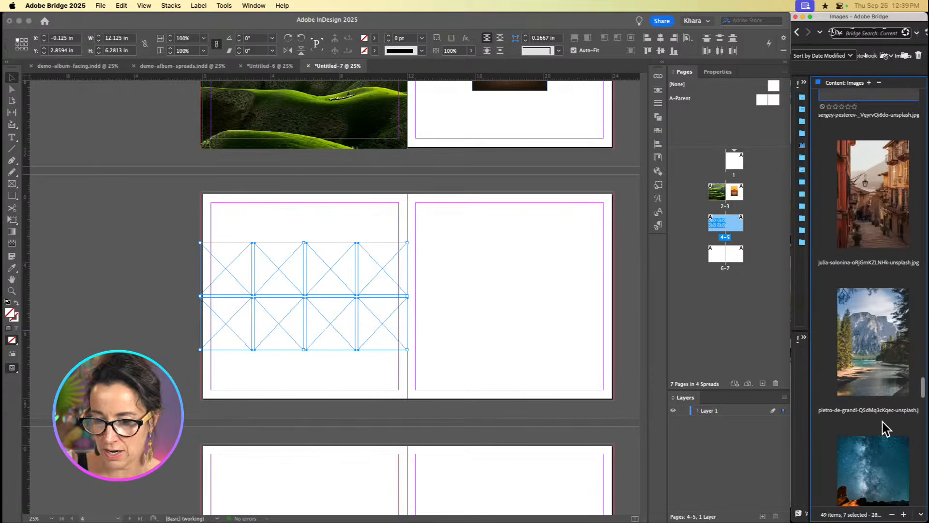
pyautogui.keyDown('super'); pyautogui.click(872, 350); pyautogui.keyUp('super')
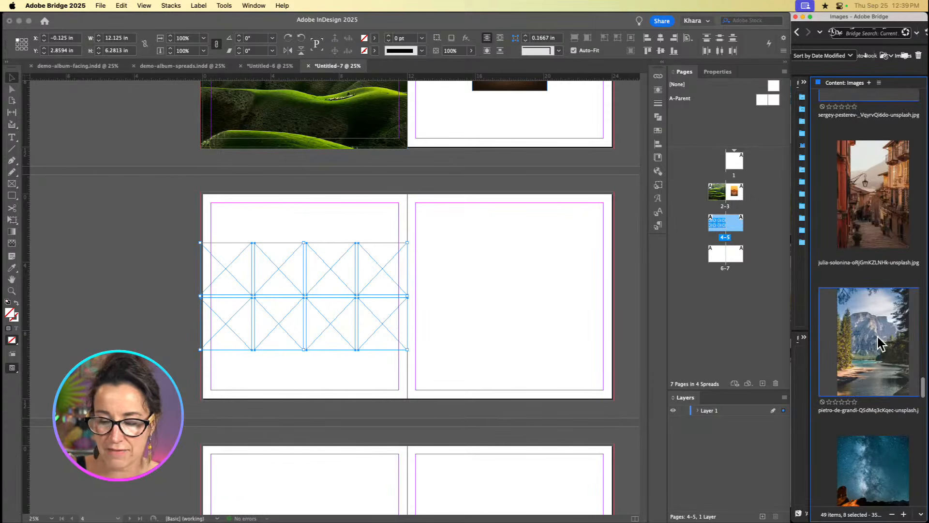
# Step: Bring the eight photos into InDesign and place the canyon, volcano and bridge in upper frames one, two and four, and the dunes in lower frame one
pyautogui.press('super+Tab')
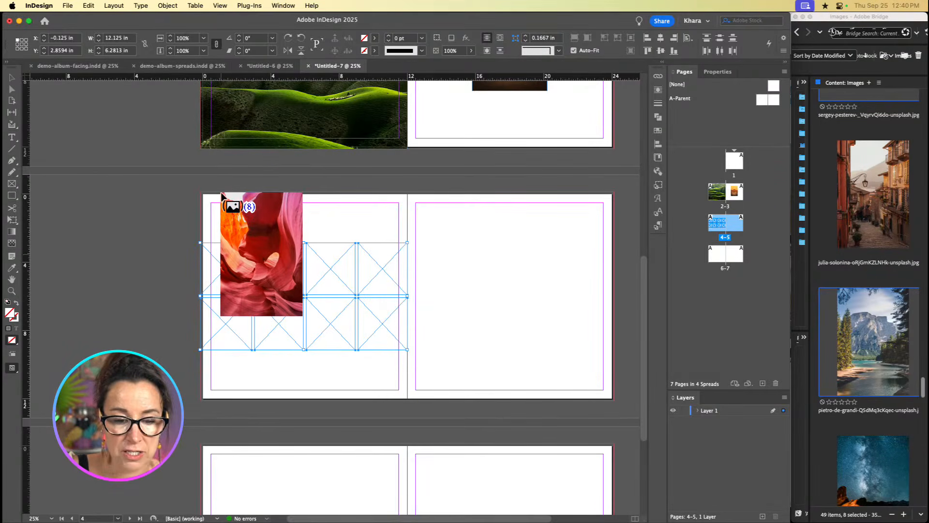
pyautogui.click(224, 245)
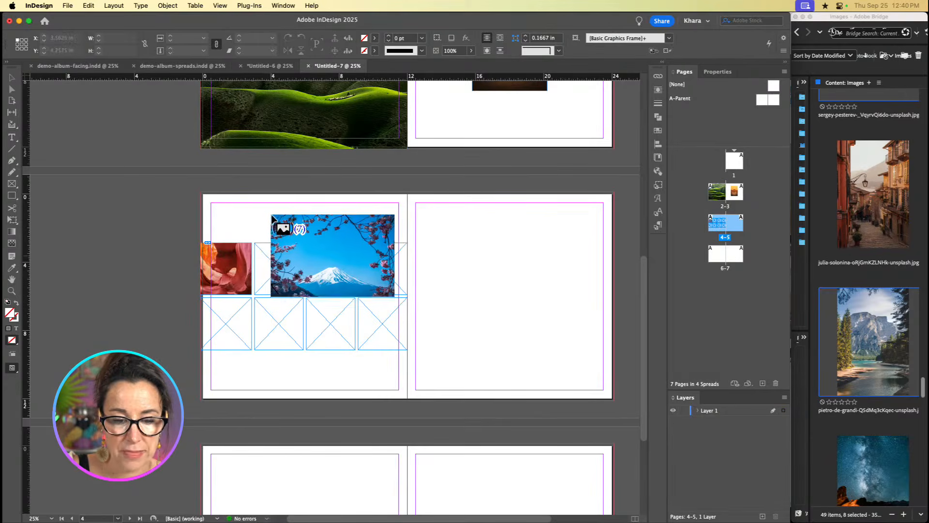
pyautogui.click(273, 249)
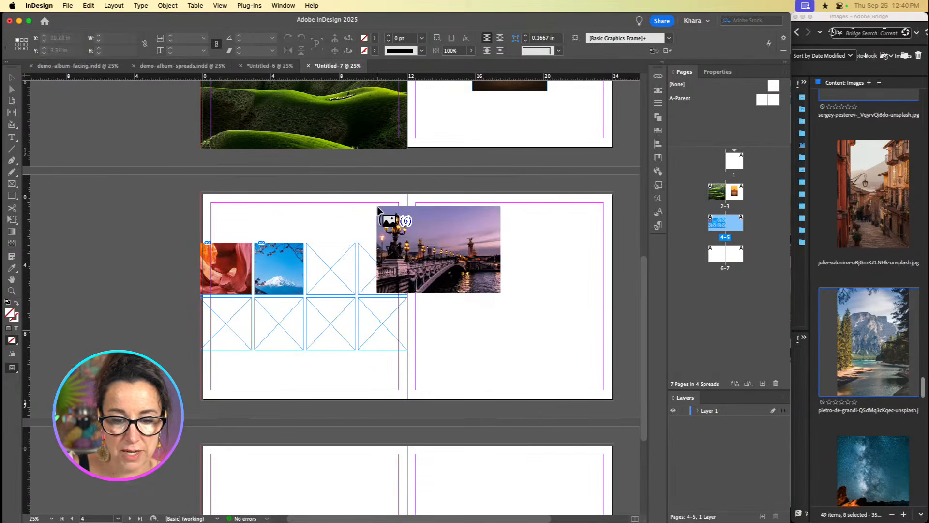
pyautogui.click(380, 249)
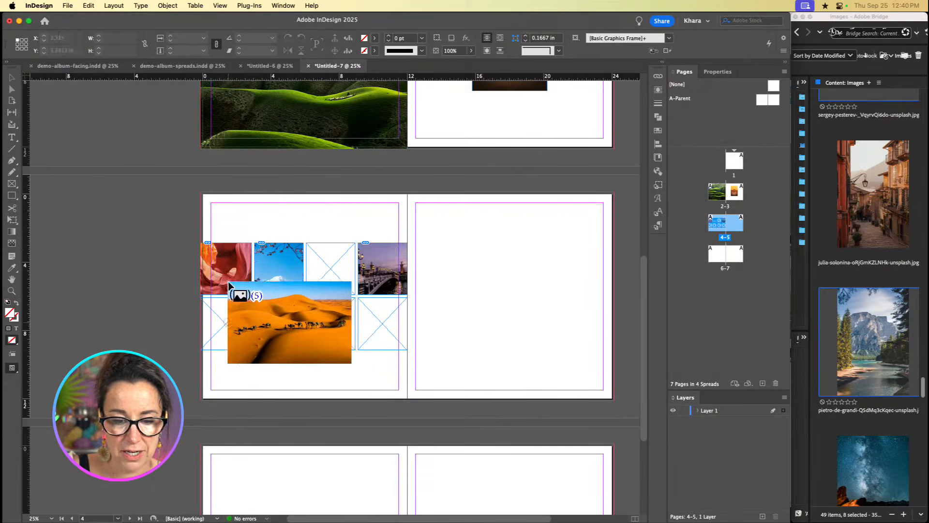
pyautogui.click(228, 310)
# Step: Place the balloons, mountain lake and coastal road in lower frames two, three and four, and the van photo in upper frame three
pyautogui.click(323, 247)
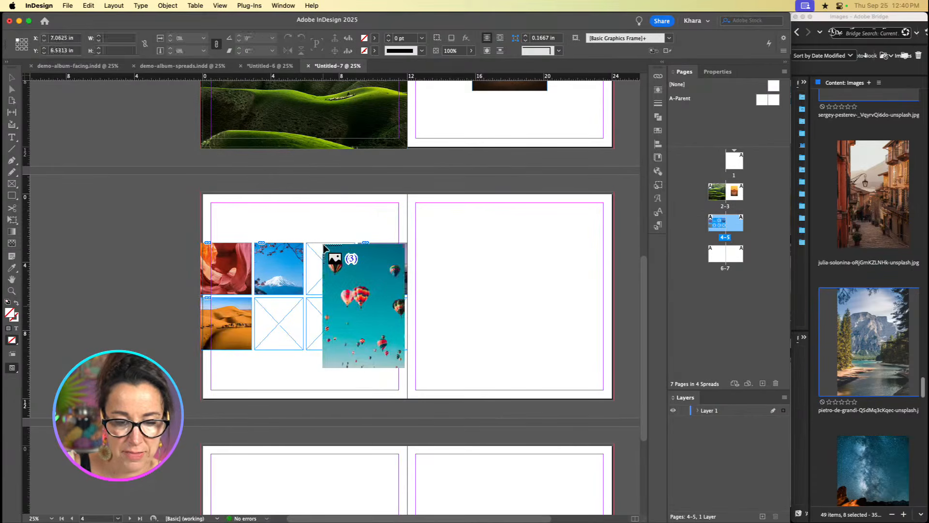
pyautogui.click(274, 305)
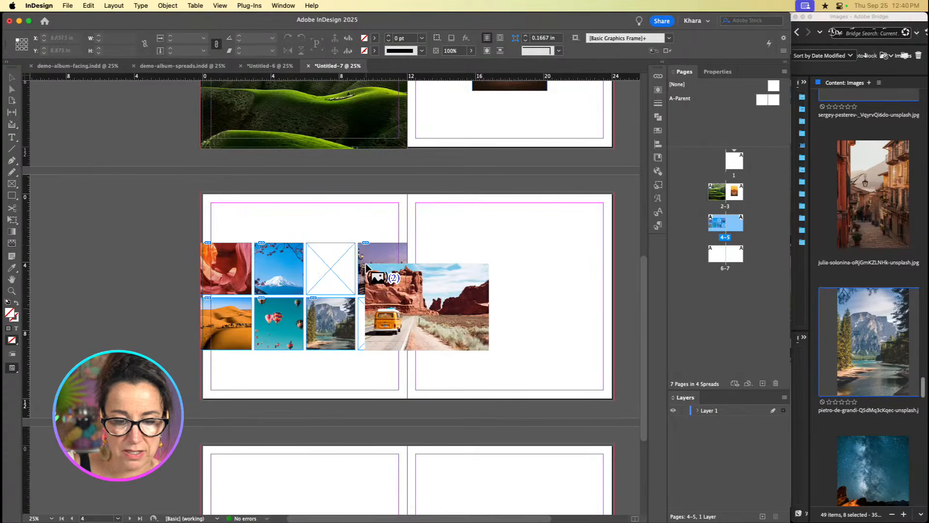
pyautogui.press('Escape')
pyautogui.click(384, 308)
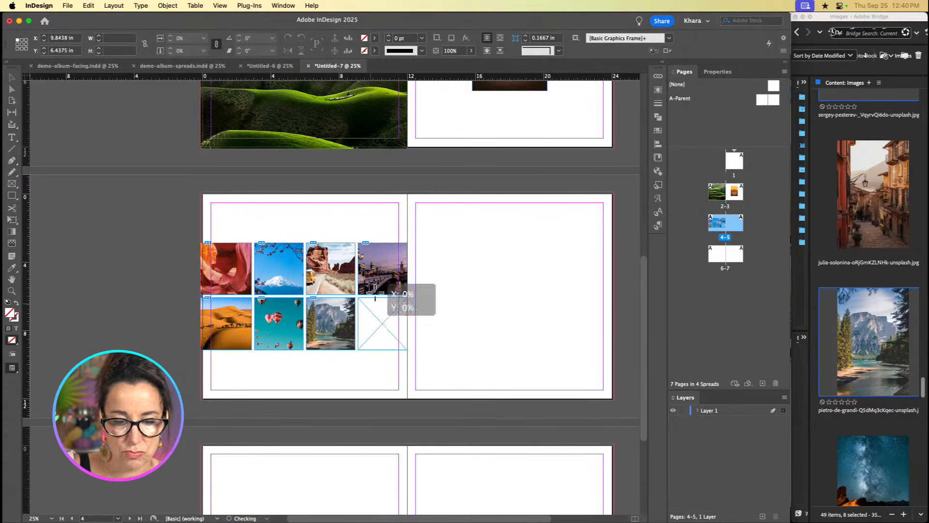
pyautogui.click(433, 306)
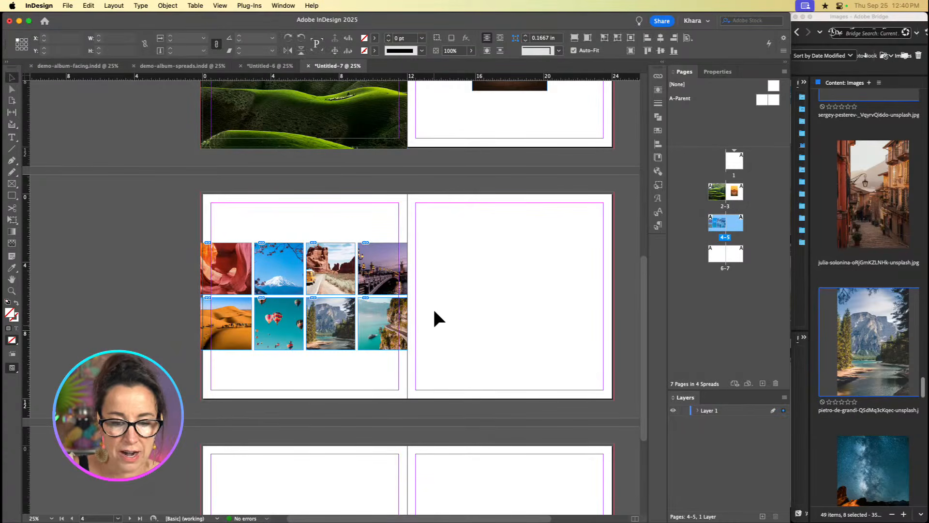
# Step: Reposition the red canyon and snow-capped volcano images within their frames without moving the frames
pyautogui.press('super+equal')
pyautogui.scroll(-1, 434, 309)
pyautogui.hscroll(-1, 434, 309)
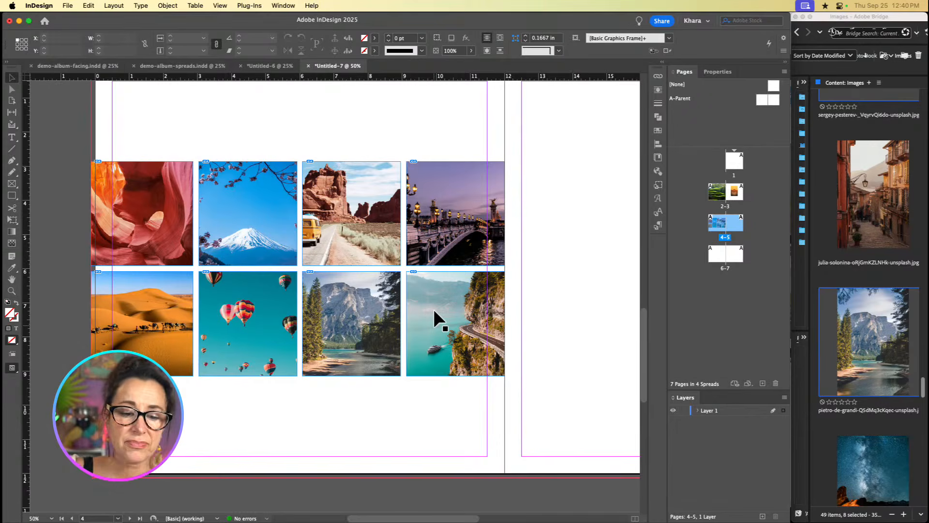
pyautogui.hscroll(-1, 397, 288)
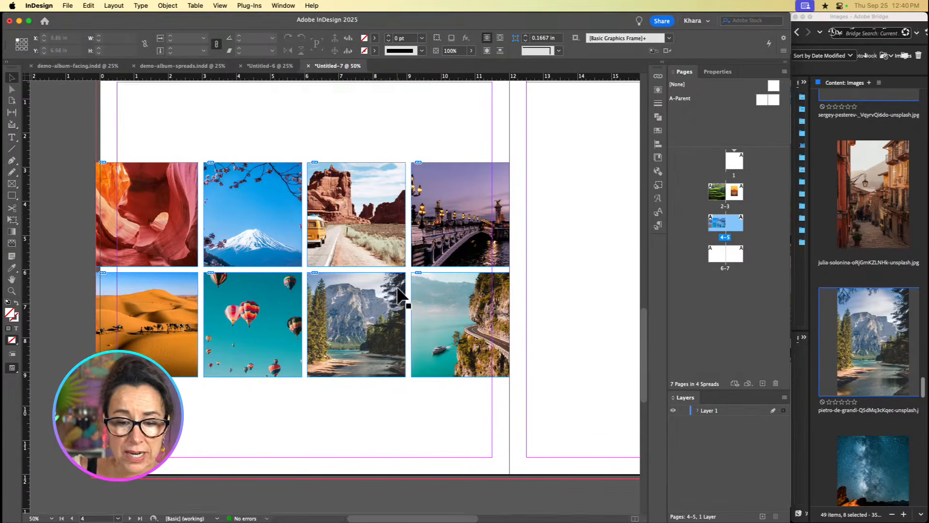
pyautogui.scroll(-1, 397, 286)
pyautogui.hscroll(-2, 397, 286)
pyautogui.click(195, 199)
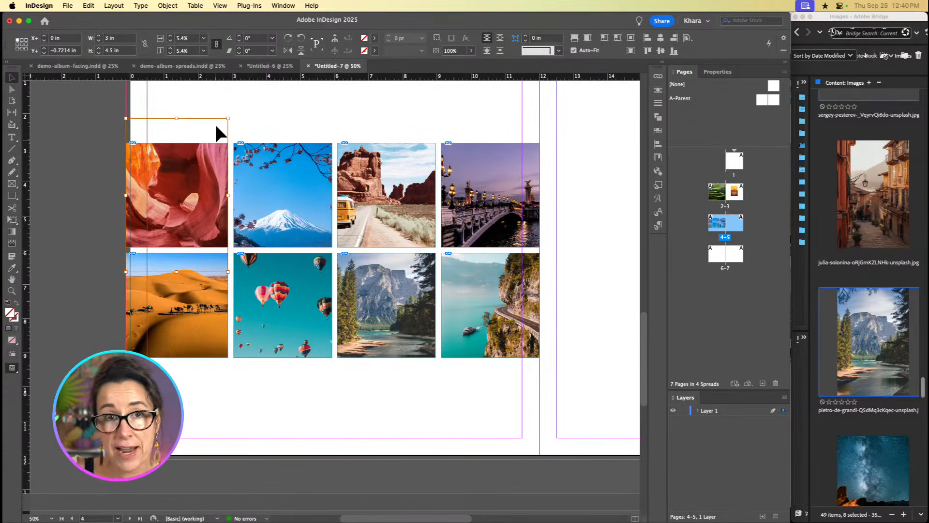
pyautogui.moveTo(204, 180)
pyautogui.mouseDown()
pyautogui.moveTo(201, 162)
pyautogui.moveTo(202, 191)
pyautogui.mouseUp()
pyautogui.click(301, 197)
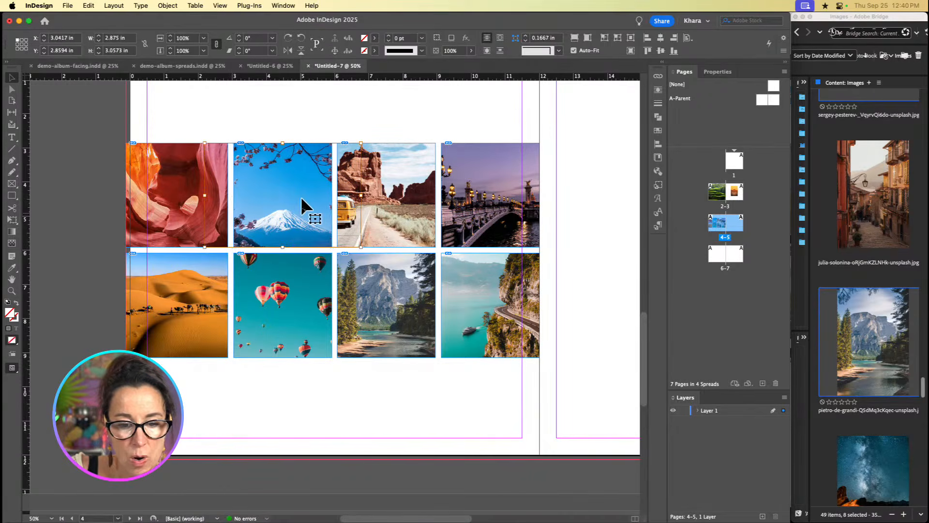
pyautogui.moveTo(306, 202); pyautogui.dragTo(296, 207)
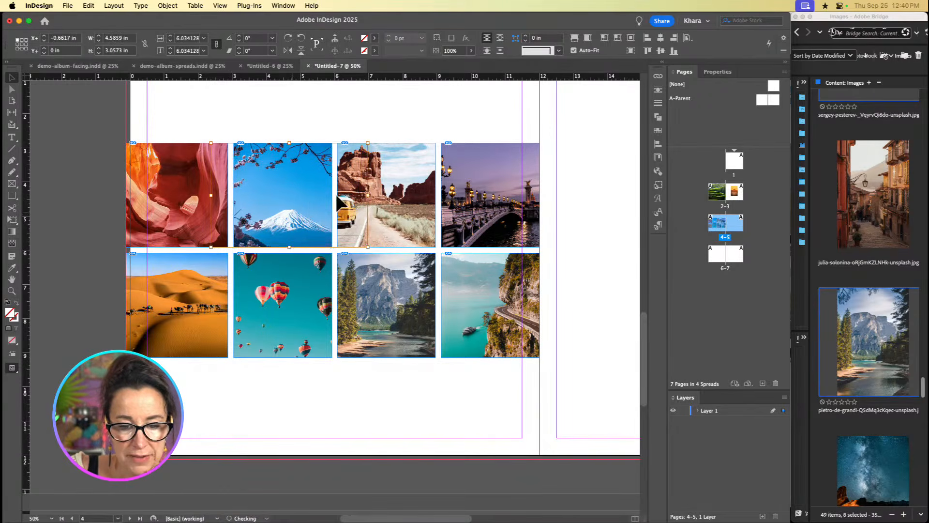
# Step: Enlarge the yellow van image to about 5.08 by 3.59 in and reposition it so the whole van sits inside its frame
pyautogui.click(397, 199)
pyautogui.click(410, 214)
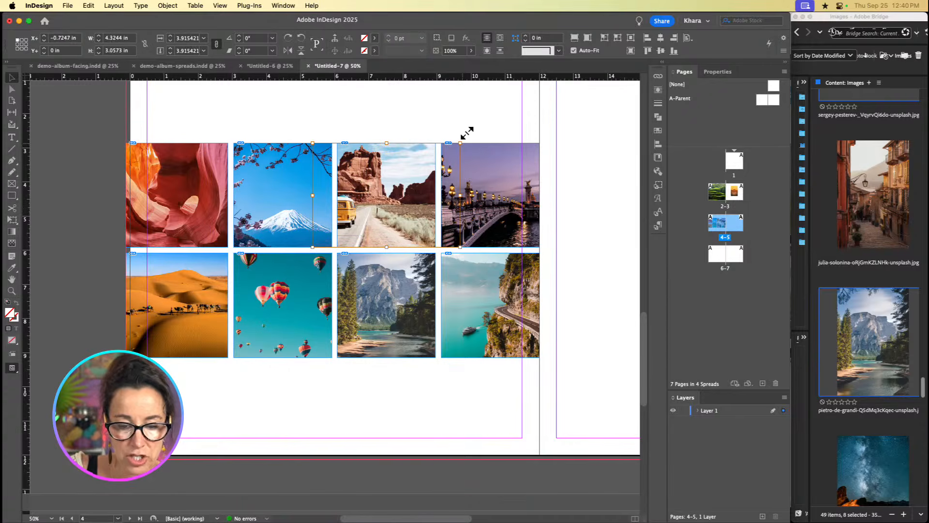
pyautogui.click(486, 114)
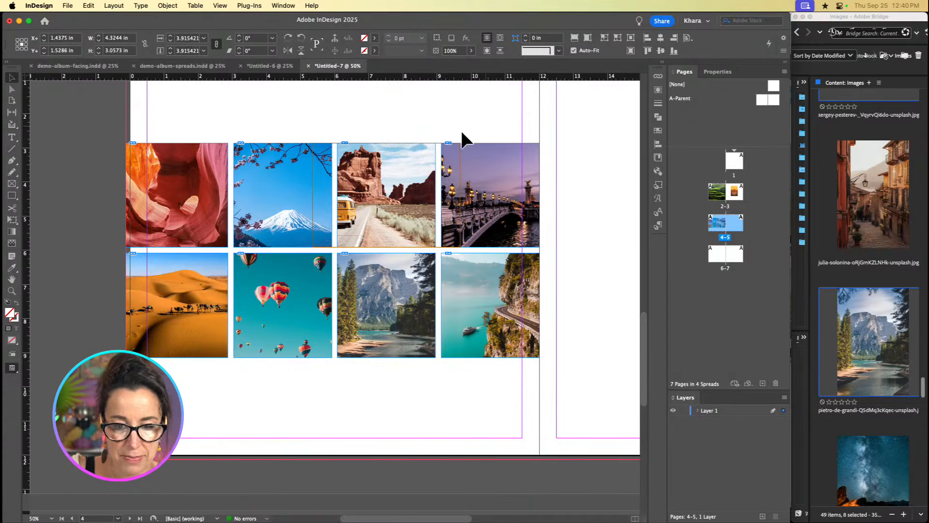
pyautogui.moveTo(460, 140)
pyautogui.mouseDown()
pyautogui.moveTo(492, 117)
pyautogui.moveTo(460, 140)
pyautogui.mouseUp()
pyautogui.moveTo(392, 199); pyautogui.dragTo(409, 213)
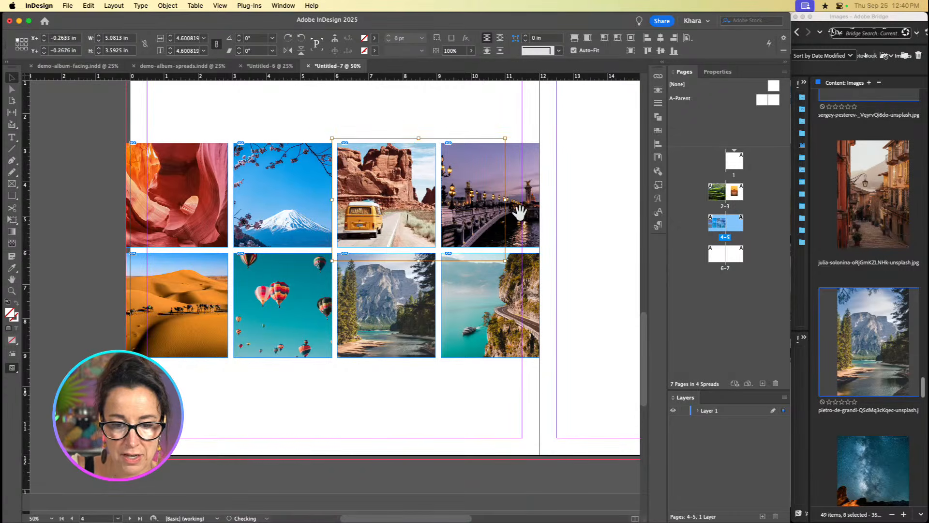
pyautogui.click(599, 124)
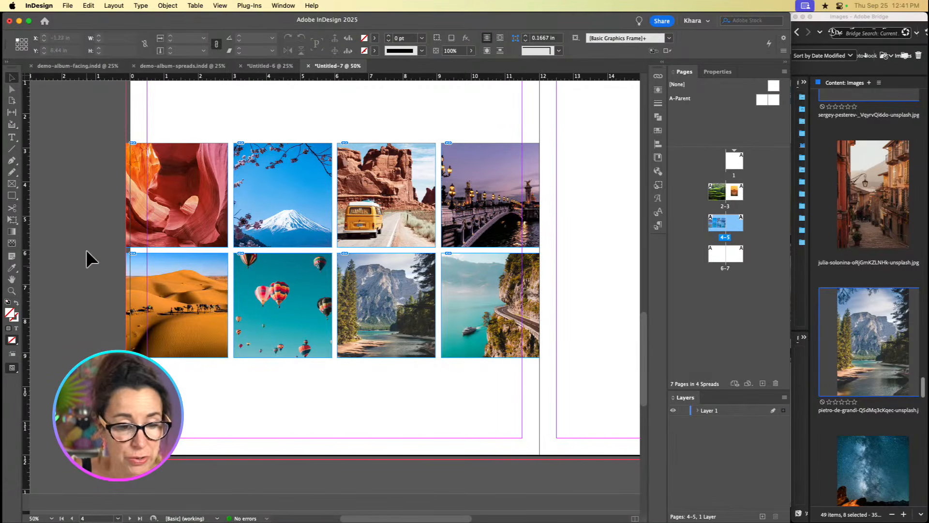
# Step: With the Gap tool, shift the first column gap to about 3.8 in across both rows and the upper row's gap alone to about 2.4 in
pyautogui.press('u')
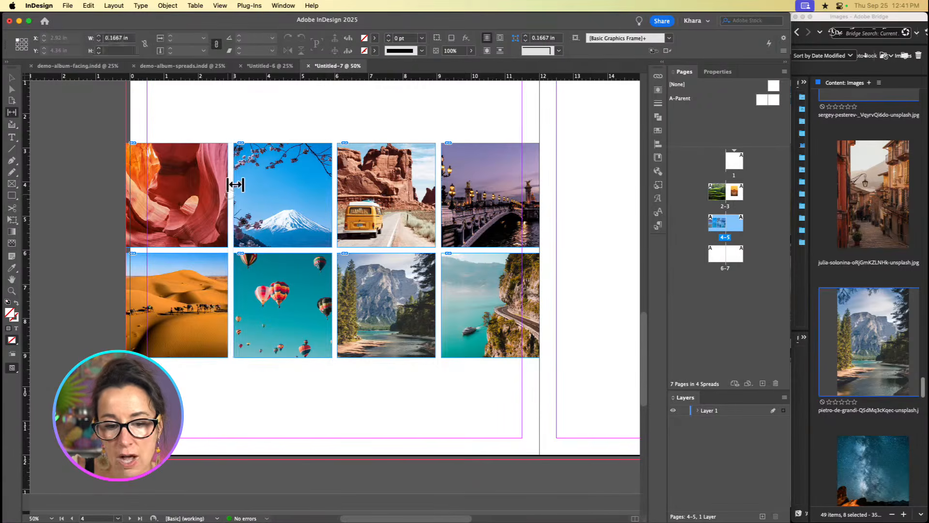
pyautogui.moveTo(235, 183); pyautogui.dragTo(264, 182)
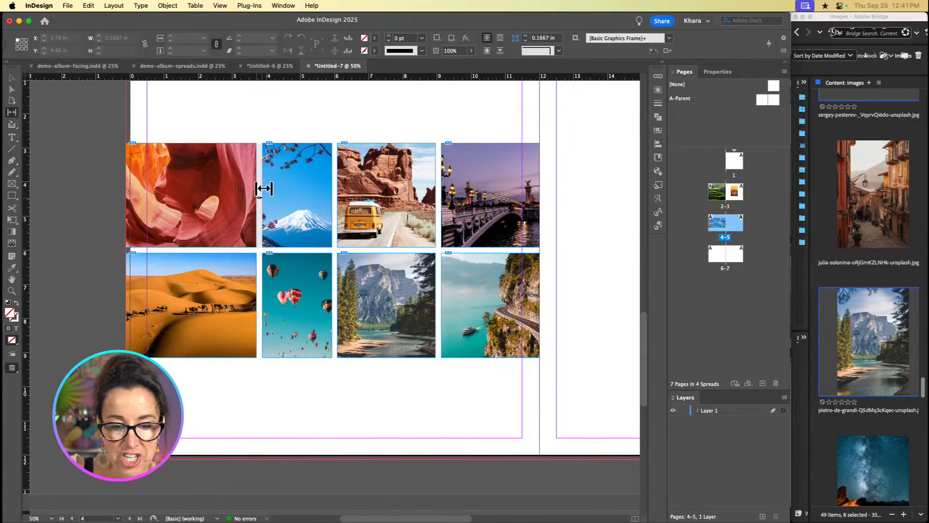
pyautogui.moveTo(263, 188); pyautogui.dragTo(213, 193)
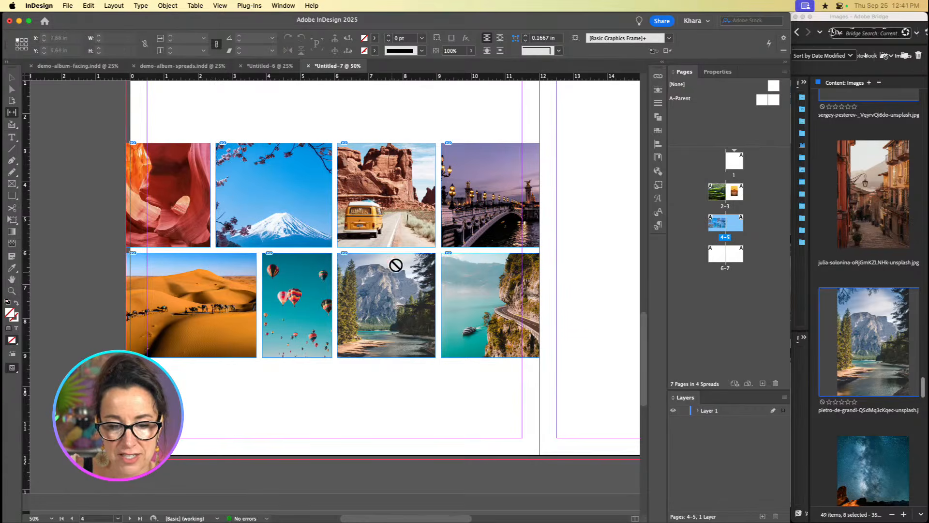
# Step: Raise the gap between the rows to about Y 4.8 in for the third and fourth columns
pyautogui.moveTo(406, 240); pyautogui.dragTo(404, 204)
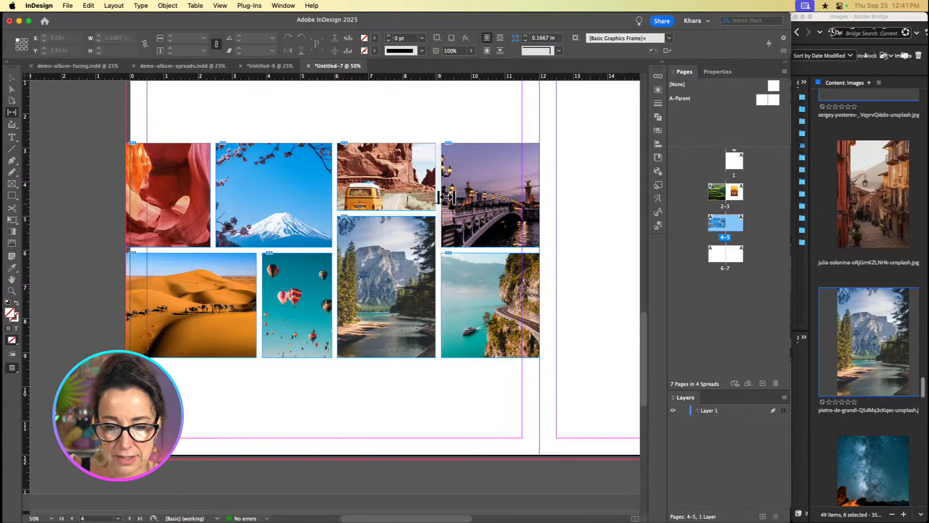
pyautogui.moveTo(498, 244); pyautogui.dragTo(493, 205)
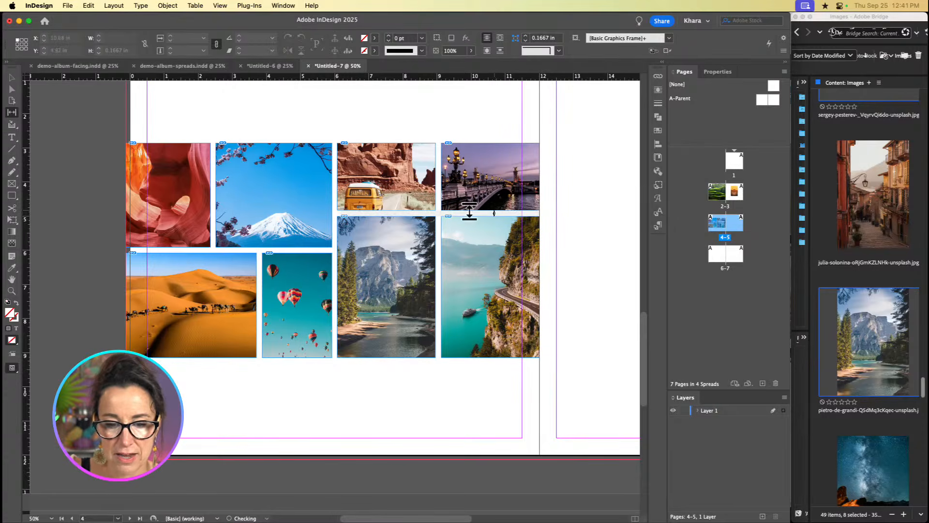
# Step: Scale the yellow van image down to about 3.92 by 3.01 in and reposition it to fit its shortened frame
pyautogui.press('v')
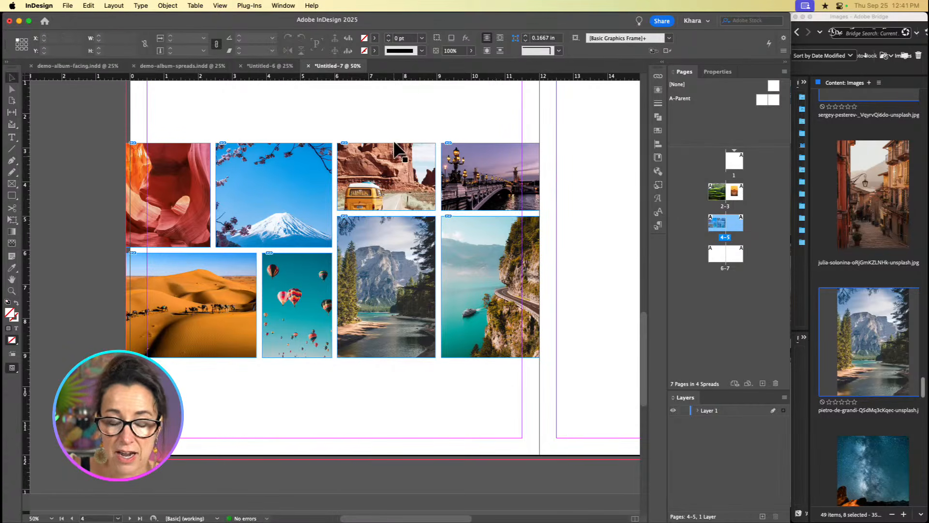
pyautogui.click(394, 175)
pyautogui.moveTo(395, 158); pyautogui.dragTo(465, 123)
pyautogui.moveTo(411, 184); pyautogui.dragTo(487, 167)
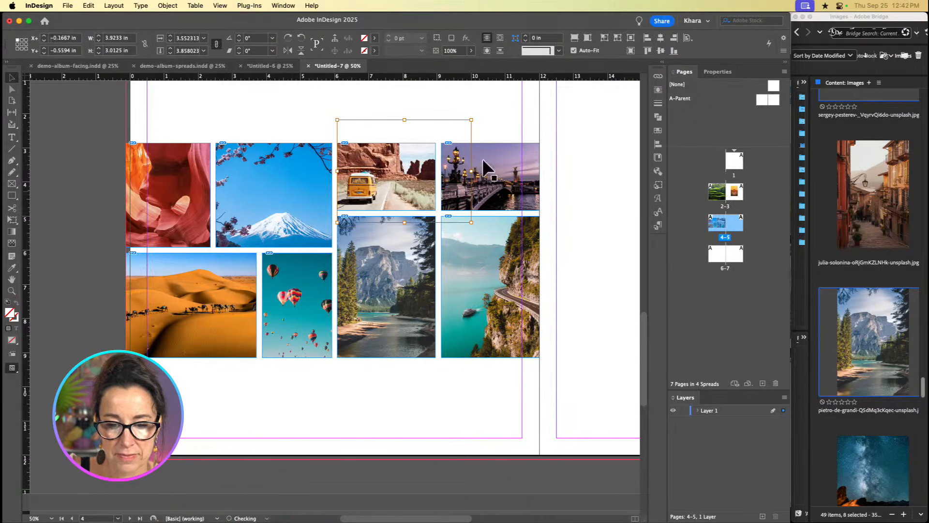
# Step: Deselect the yellow van image and review the rearranged photo grid across page 4
pyautogui.click(465, 390)
pyautogui.hscroll(2, 508, 389)
pyautogui.scroll(1, 508, 389)
pyautogui.scroll(-2, 527, 389)
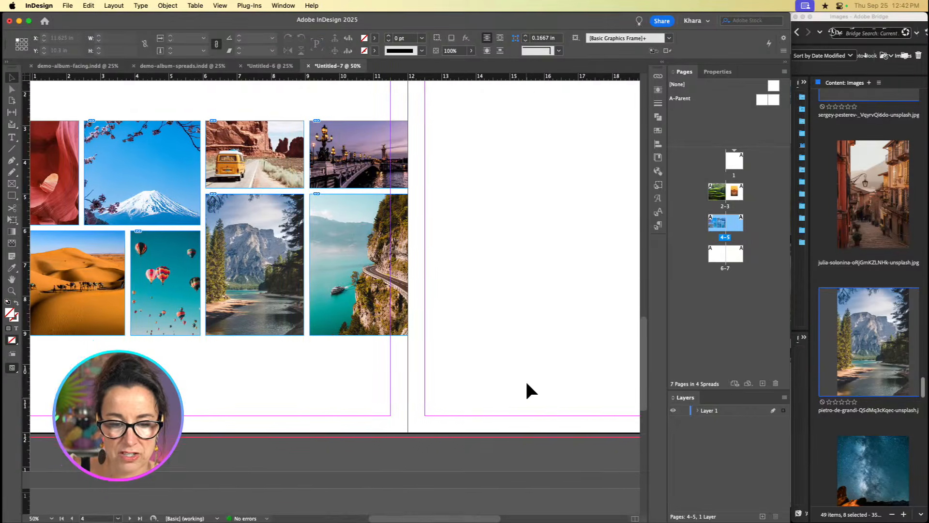
pyautogui.hscroll(1, 526, 383)
pyautogui.scroll(1, 527, 384)
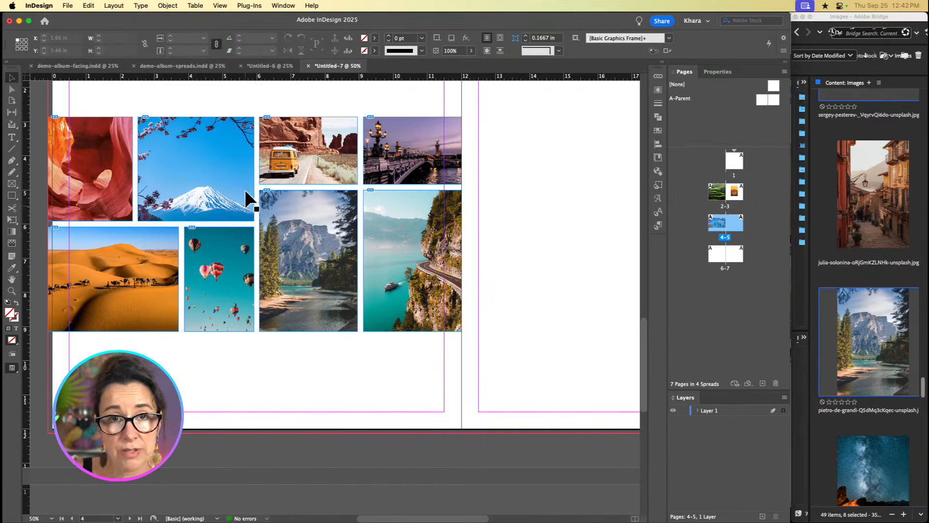
pyautogui.scroll(1, 246, 190)
pyautogui.hscroll(-1, 245, 191)
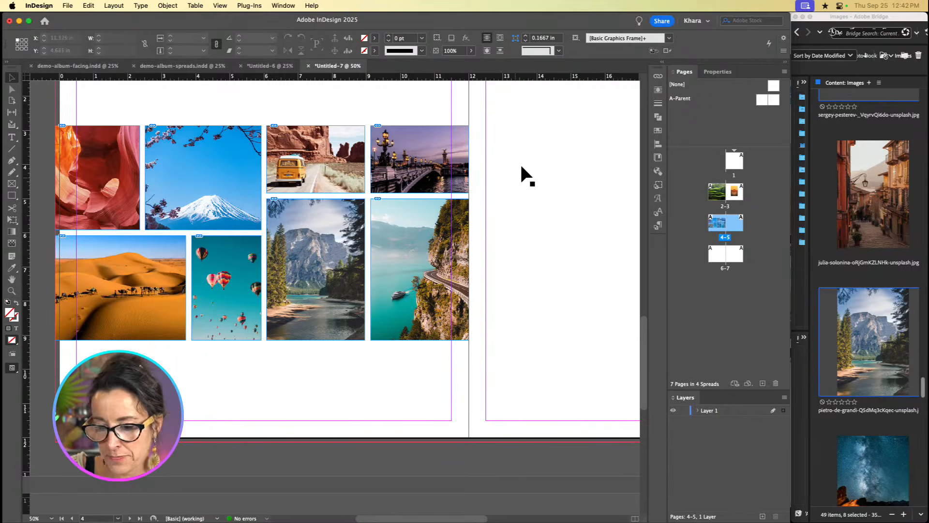
# Step: Draw three side-by-side rectangle frames across page 5 out to the bleed, about 12.125 by 6.28 in overall, level with the page 4 grid
pyautogui.scroll(-4, 522, 197)
pyautogui.hscroll(2, 524, 201)
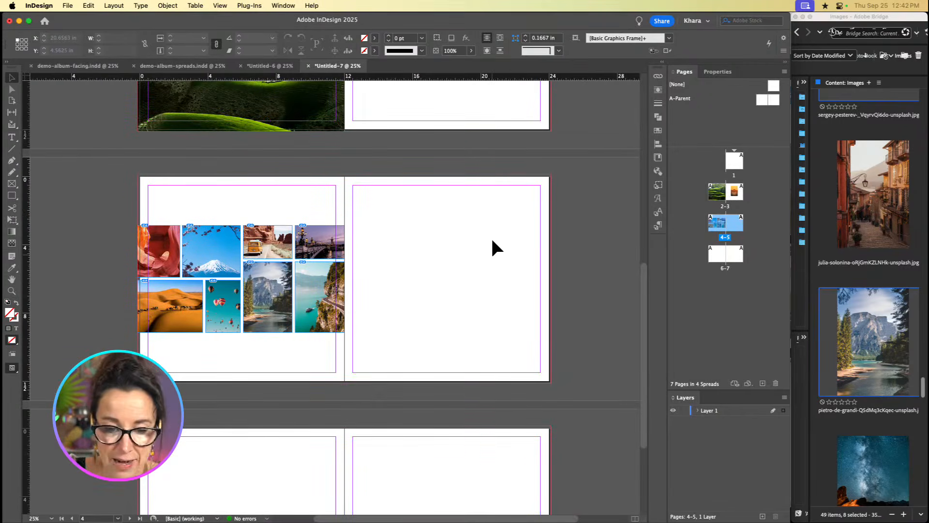
pyautogui.scroll(2, 492, 242)
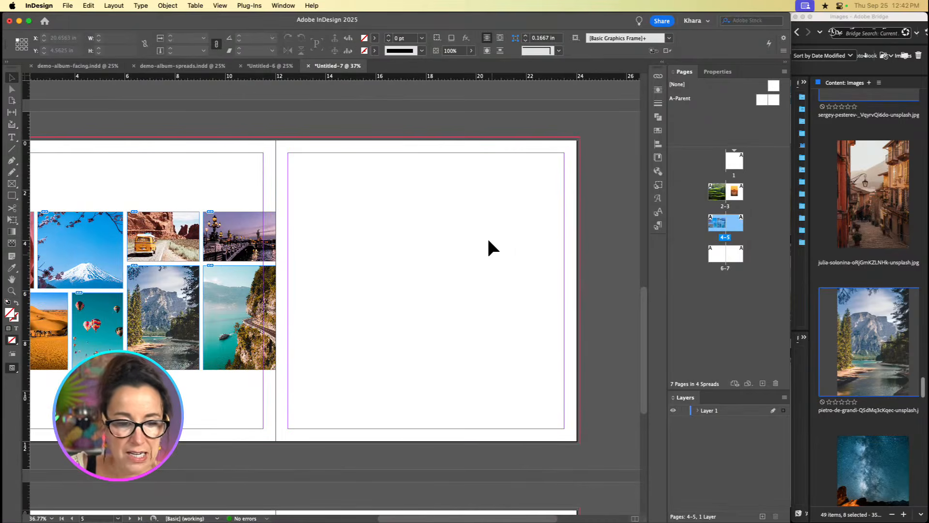
pyautogui.press('f')
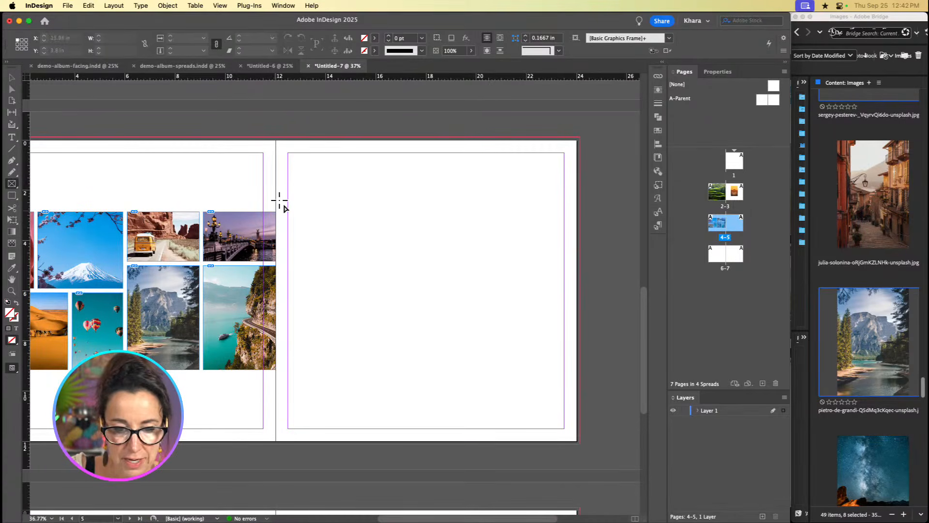
pyautogui.moveTo(276, 212); pyautogui.dragTo(582, 359)
pyautogui.press('Right')
pyautogui.press('Right')
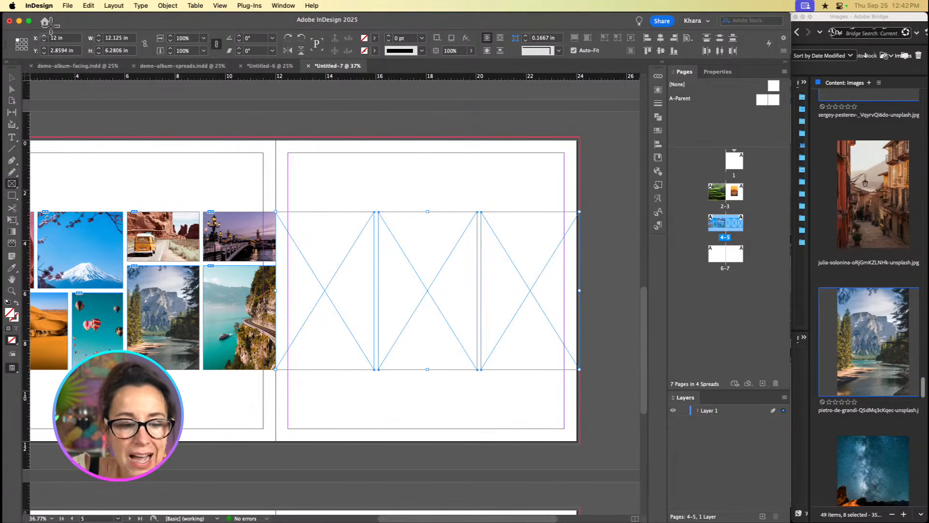
# Step: Select the three frames on page 5 and merge them into one with Pathfinder Add, undoing and redoing the merge once for comparison
pyautogui.click(12, 77)
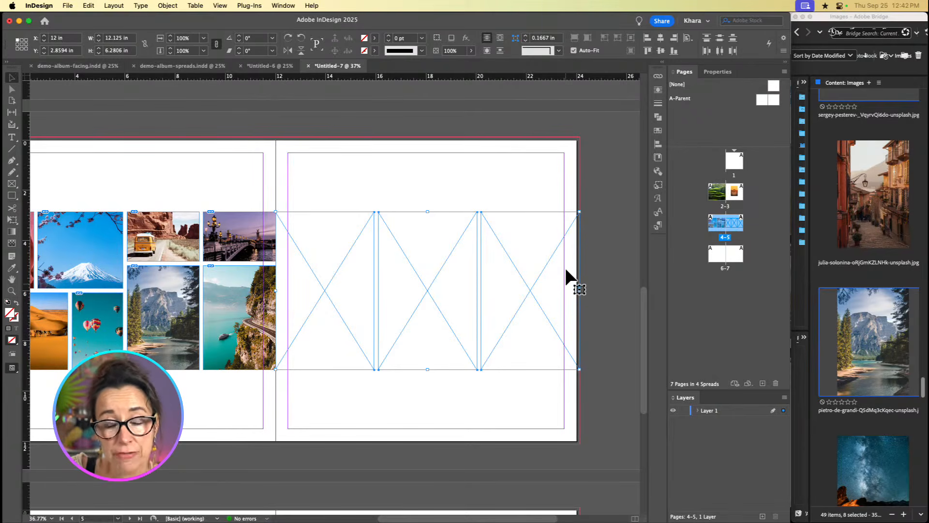
pyautogui.moveTo(532, 187); pyautogui.dragTo(354, 303)
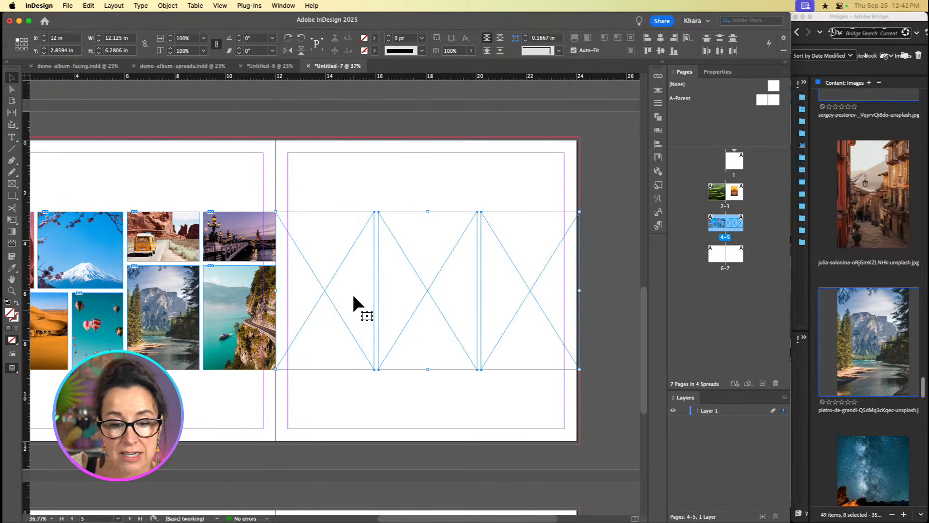
pyautogui.click(168, 6)
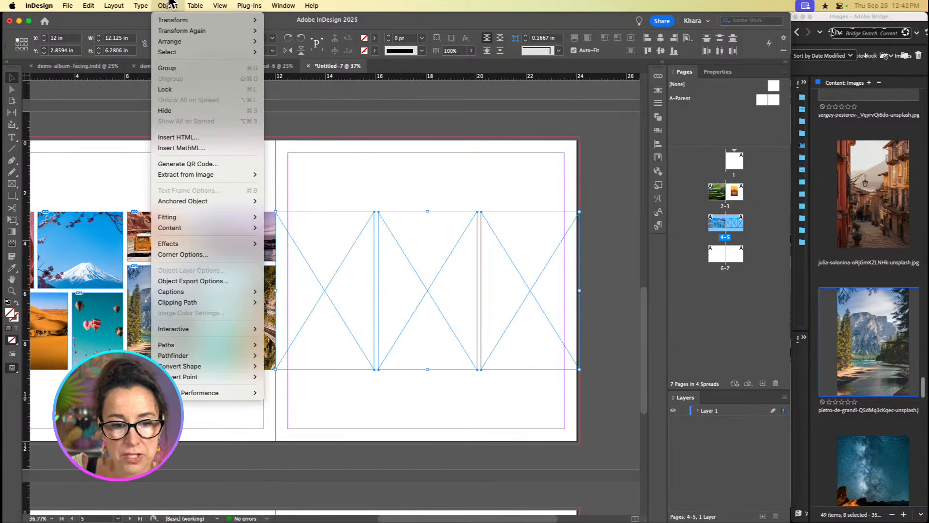
pyautogui.moveTo(190, 355)
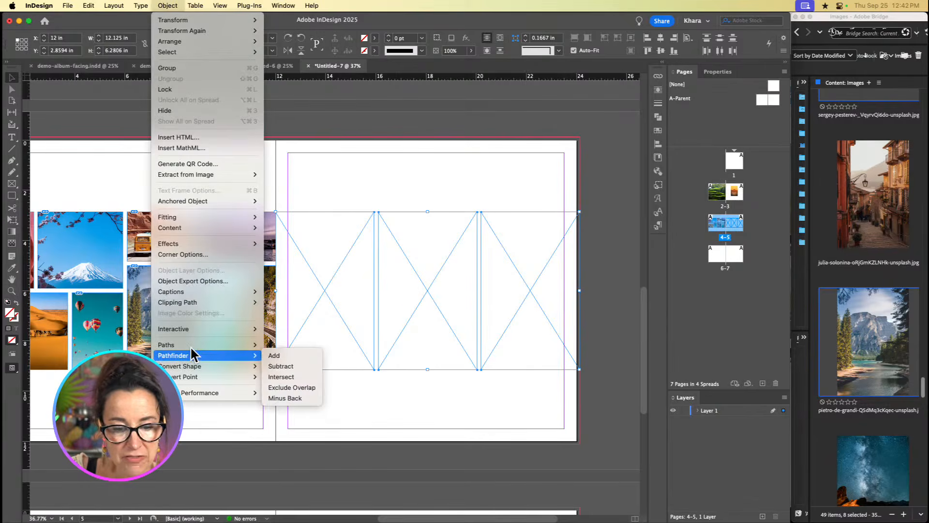
pyautogui.click(280, 351)
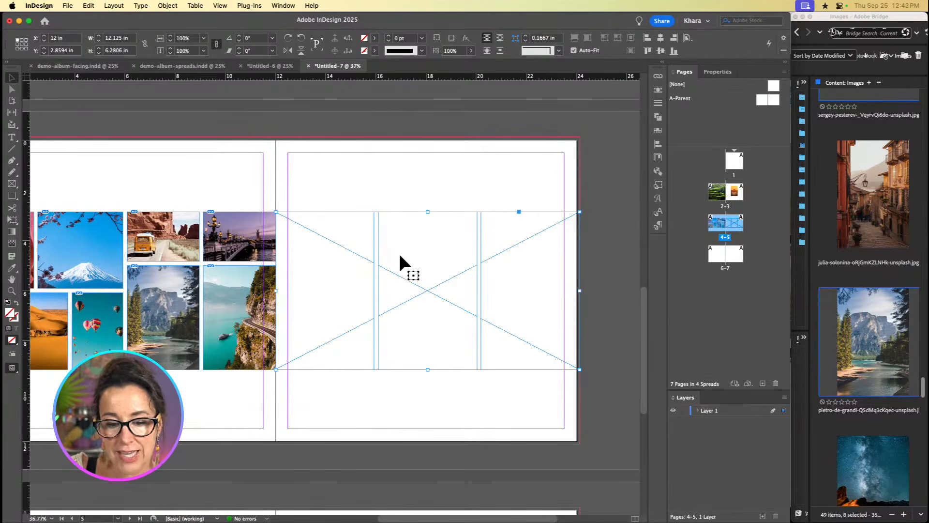
pyautogui.press('super+z')
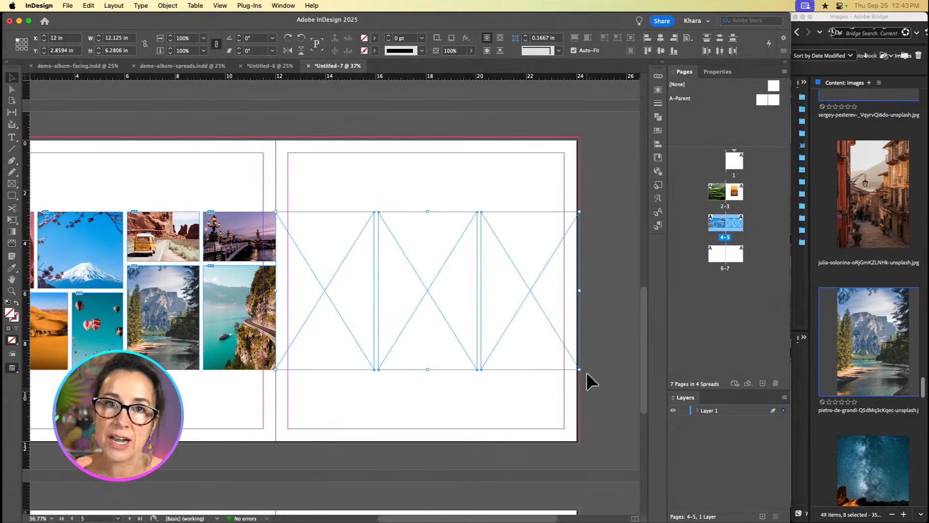
pyautogui.press('super+shift+z')
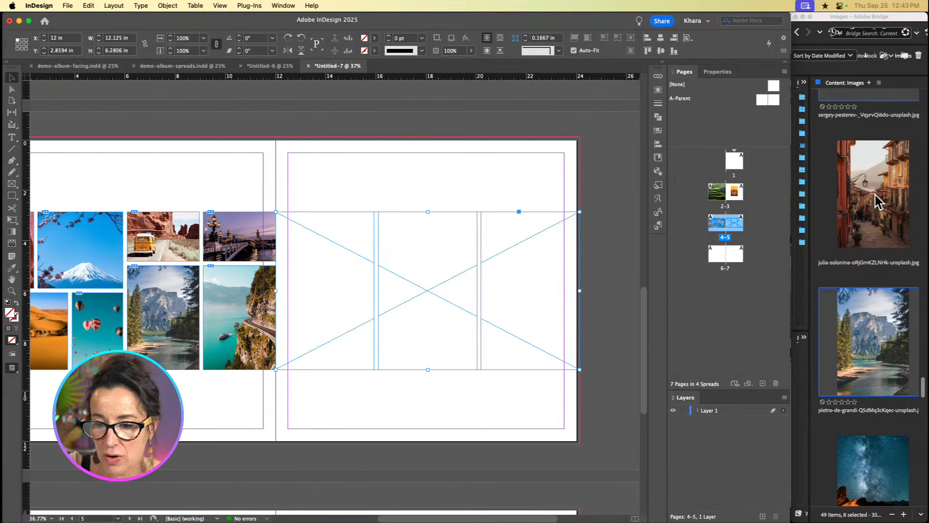
# Step: Place la-so-vk4vjTNVrTg-unsplash.jpg from Bridge into the merged three-panel frame on page 5
pyautogui.click(874, 278)
pyautogui.scroll(-5, 874, 282)
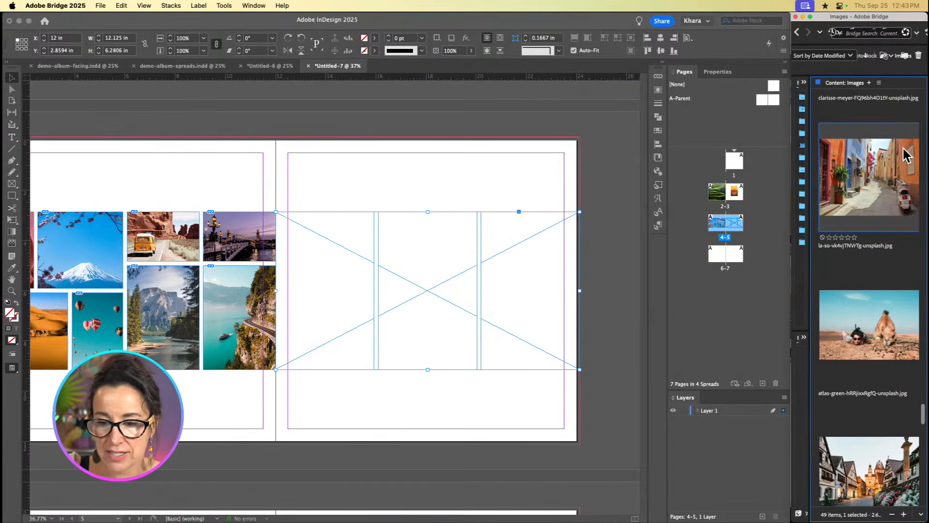
pyautogui.moveTo(906, 156); pyautogui.dragTo(455, 303)
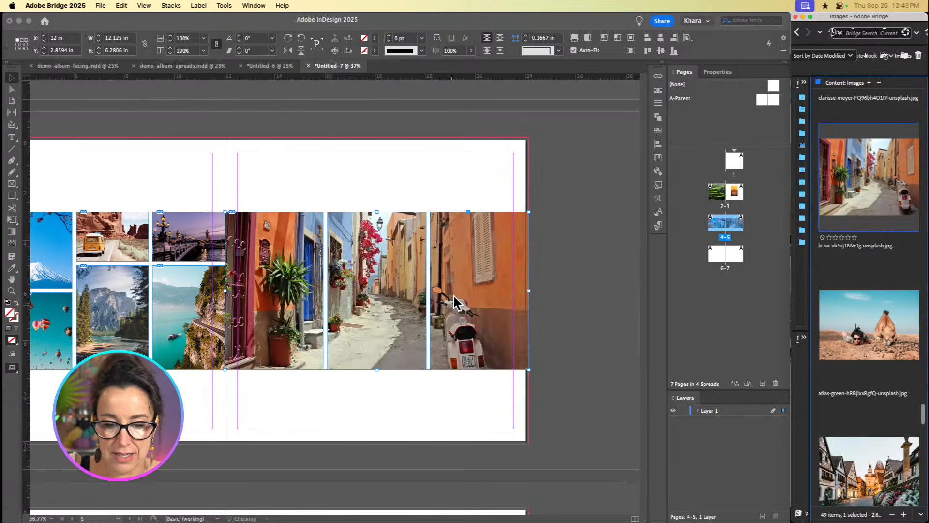
# Step: Deselect everything and view the whole 4-5 spread in Preview mode without guides and frame edges
pyautogui.click(608, 381)
pyautogui.hscroll(-3, 605, 378)
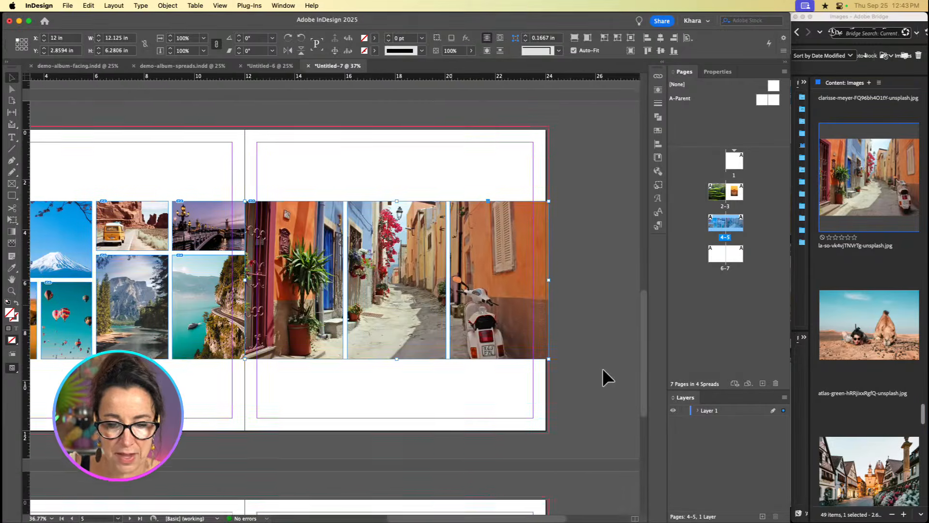
pyautogui.hscroll(-3, 602, 370)
pyautogui.scroll(-2, 603, 371)
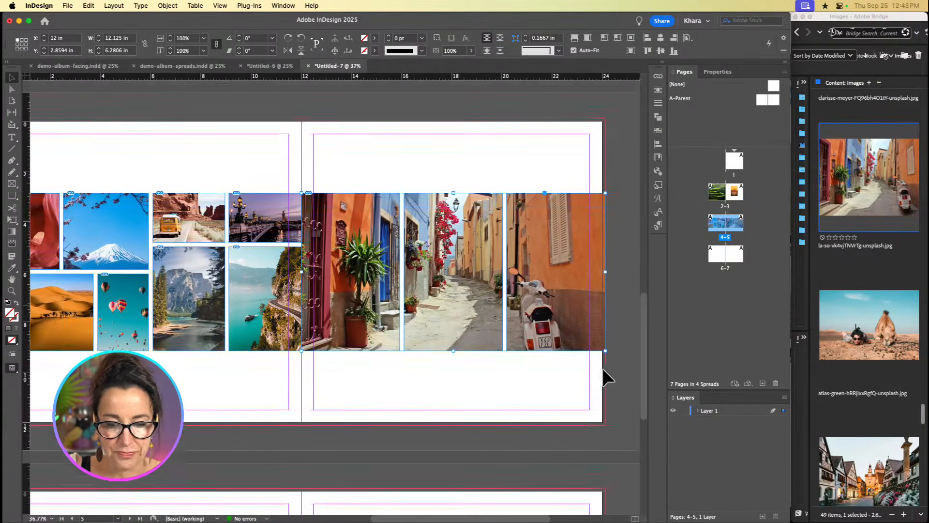
pyautogui.press('super+minus')
pyautogui.hscroll(-2, 608, 368)
pyautogui.scroll(-1, 607, 368)
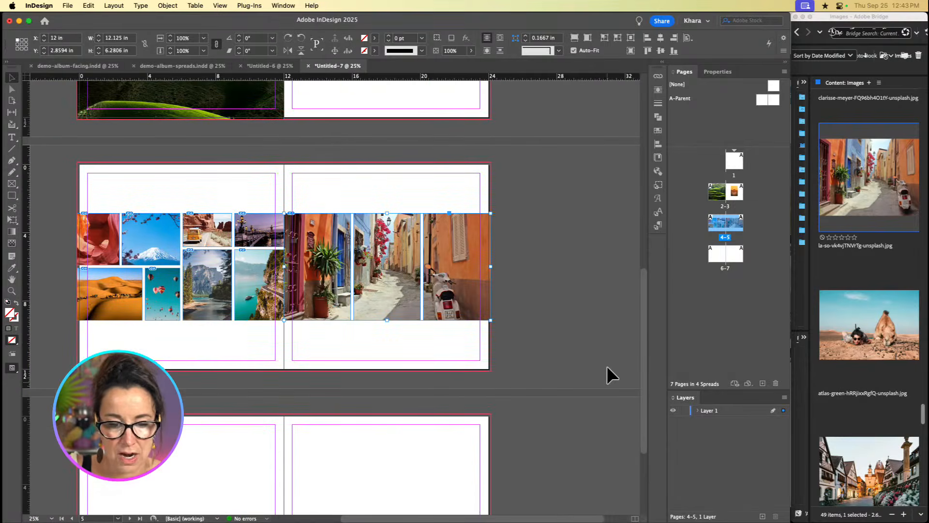
pyautogui.hscroll(-1, 269, 304)
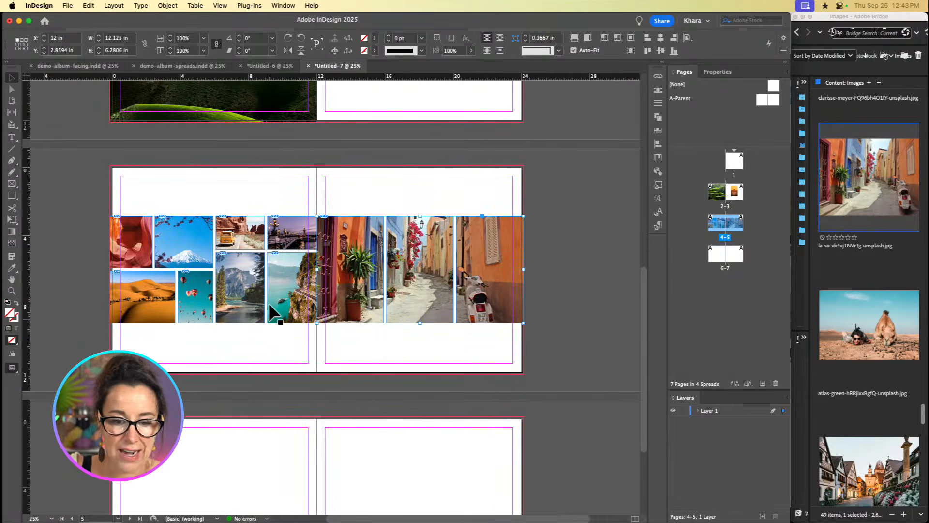
pyautogui.click(572, 346)
pyautogui.press('w')
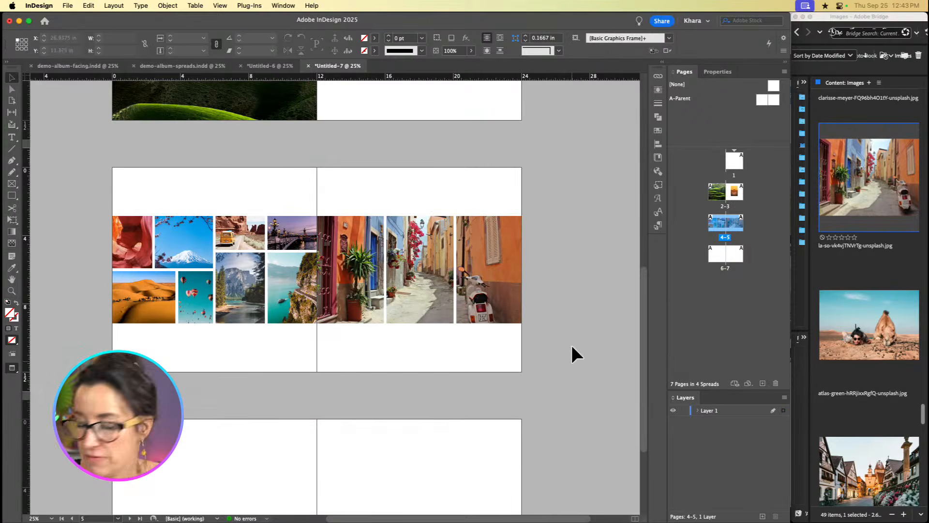
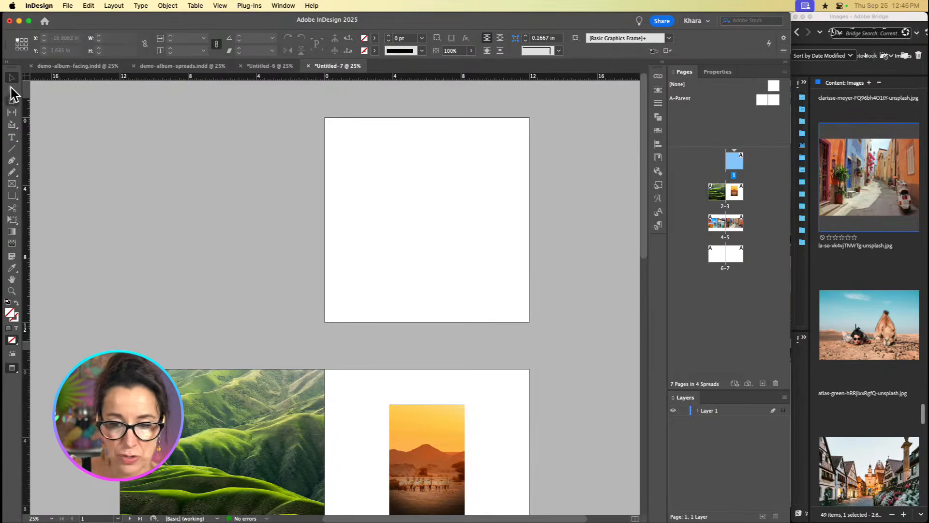
# Step: Select page 1 with the Page tool and set its width to 14 in
pyautogui.doubleClick(739, 155)
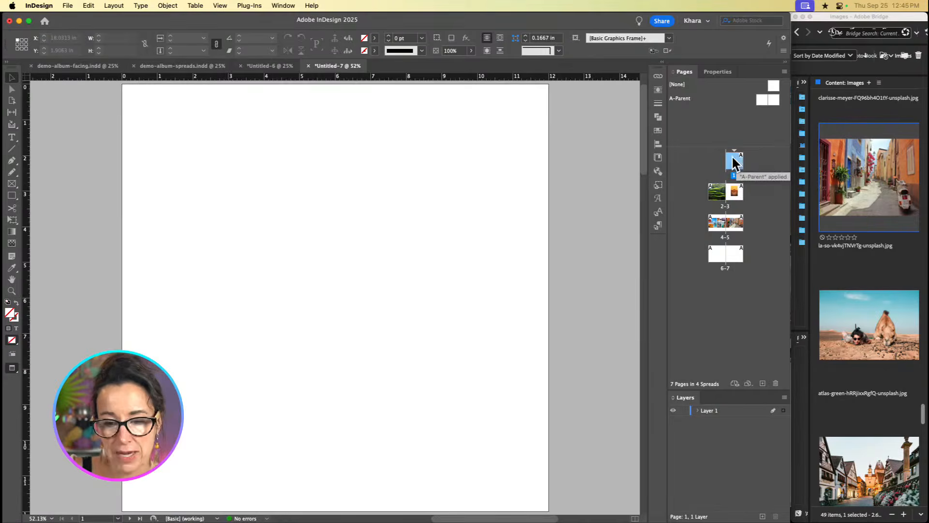
pyautogui.press('super+minus')
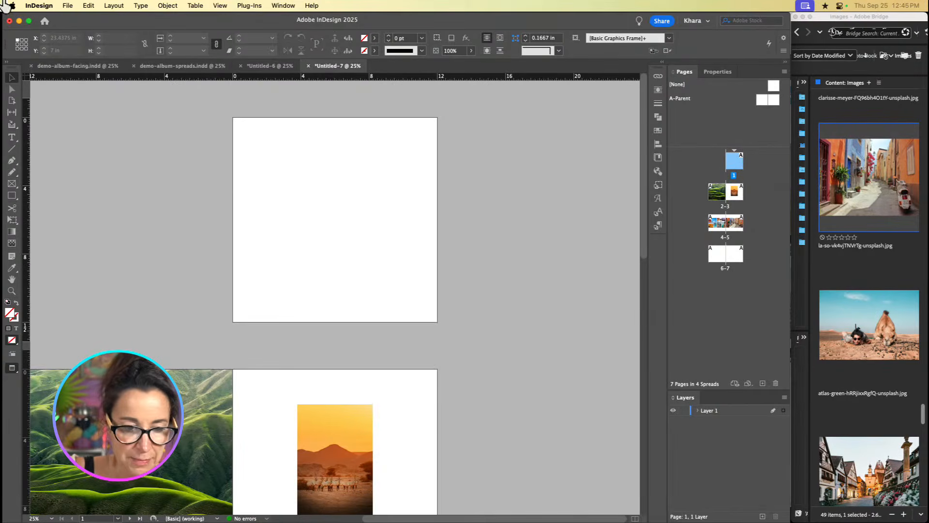
pyautogui.click(14, 96)
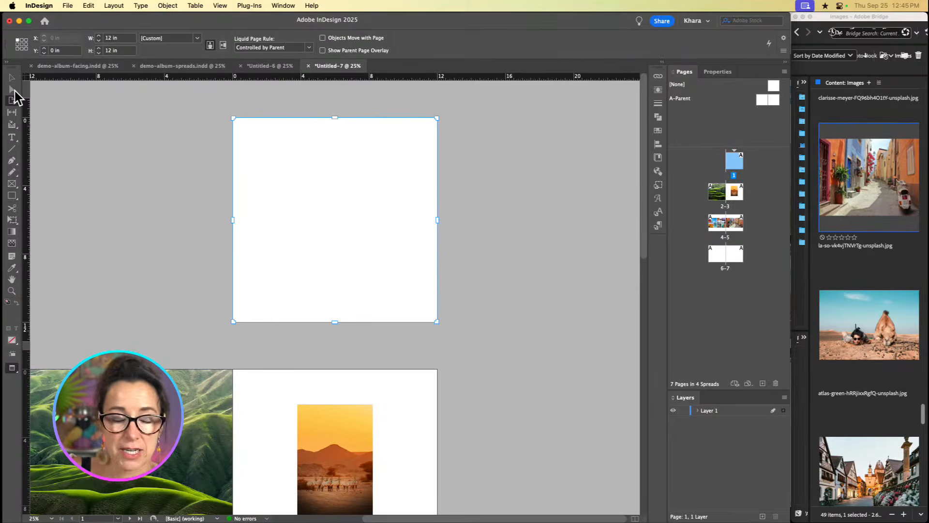
pyautogui.click(115, 38)
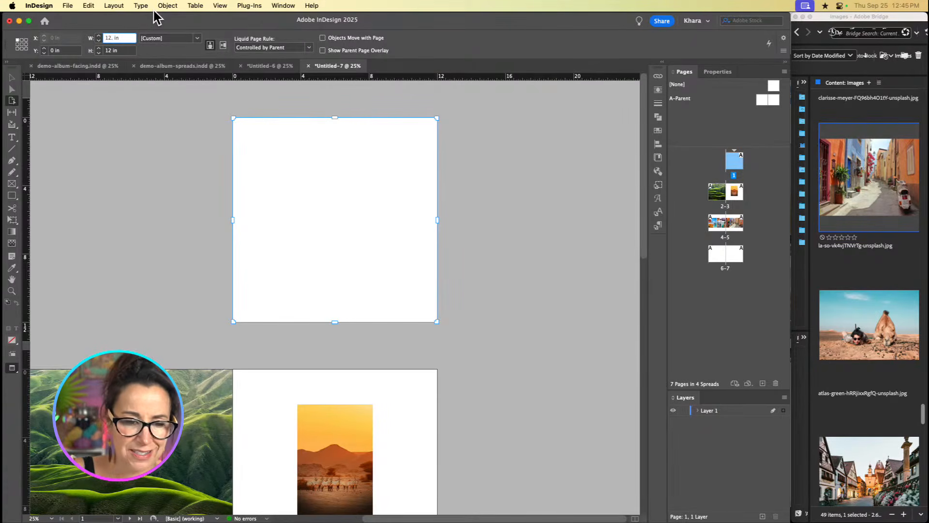
pyautogui.press('BackSpace')
pyautogui.press('BackSpace')
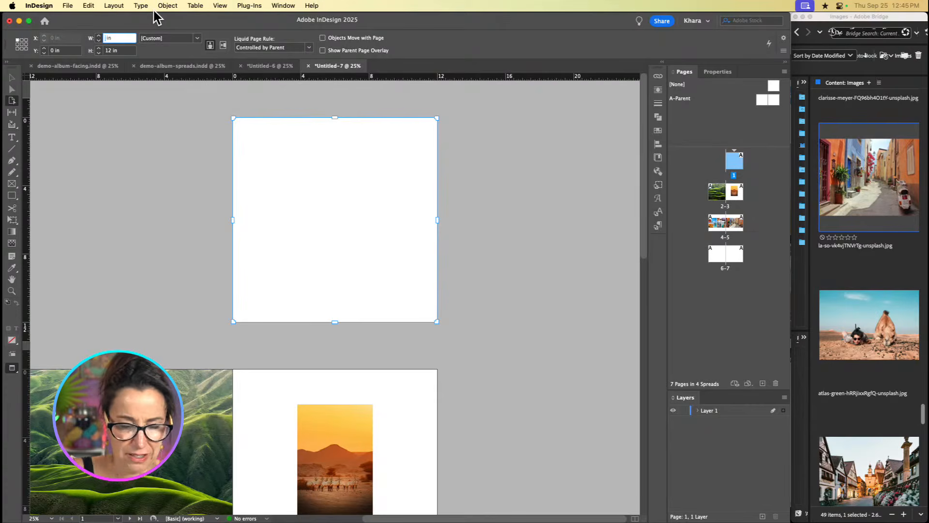
pyautogui.write('14')
pyautogui.press('Tab')
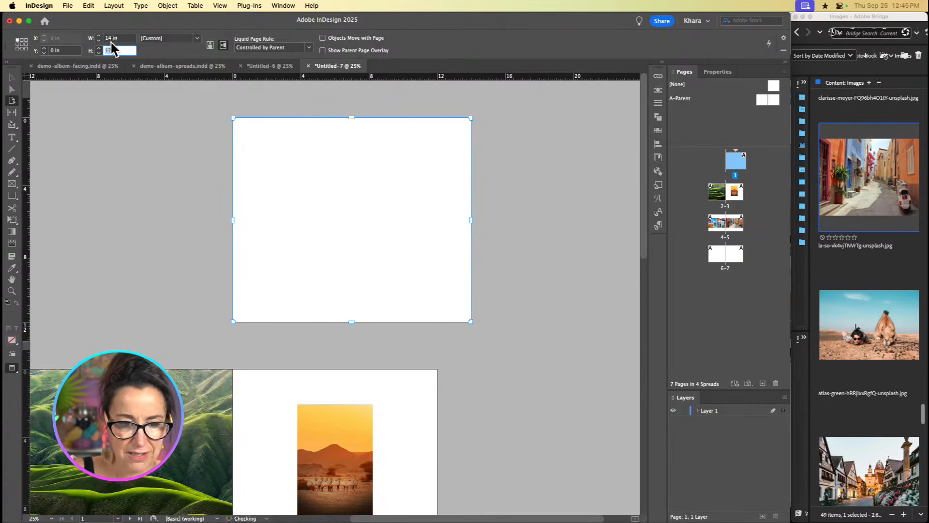
# Step: Set the height of page 1 to 14 in and return to the Selection tool
pyautogui.write('14 i')
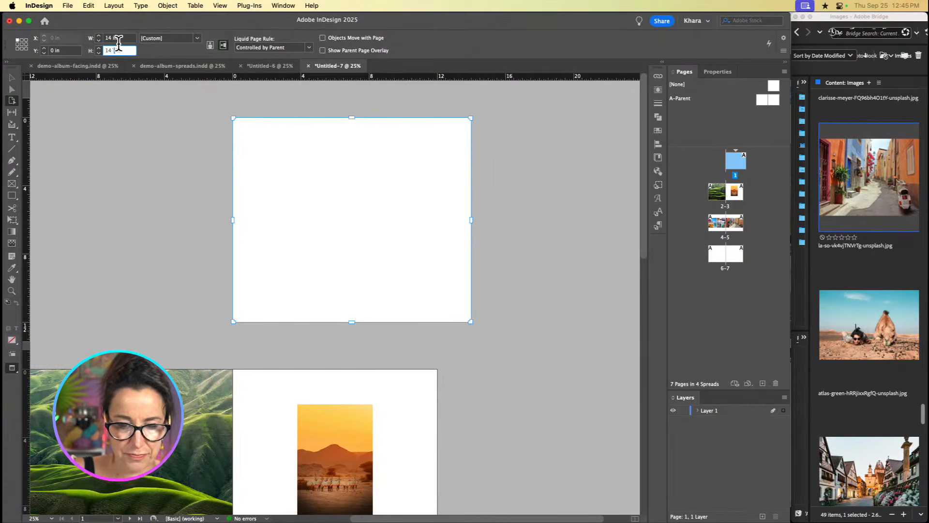
pyautogui.press('Return')
pyautogui.click(419, 283)
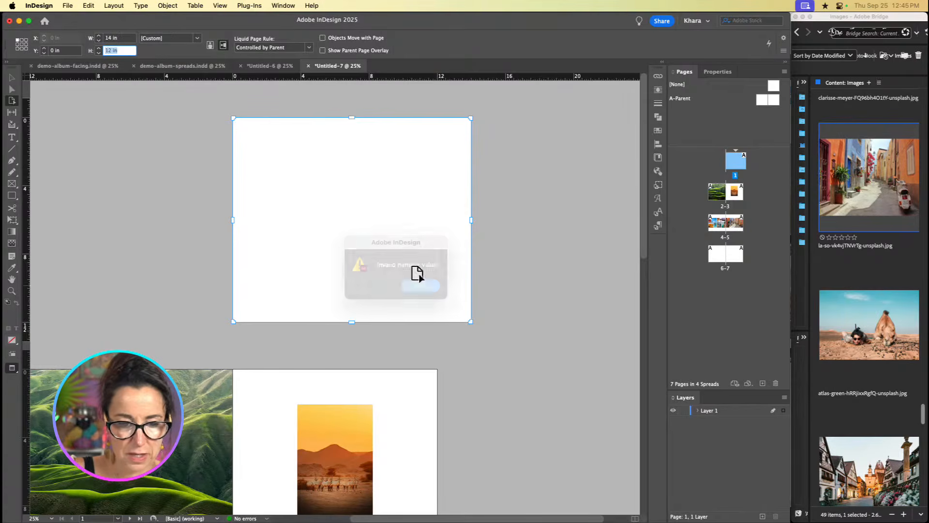
pyautogui.write('14')
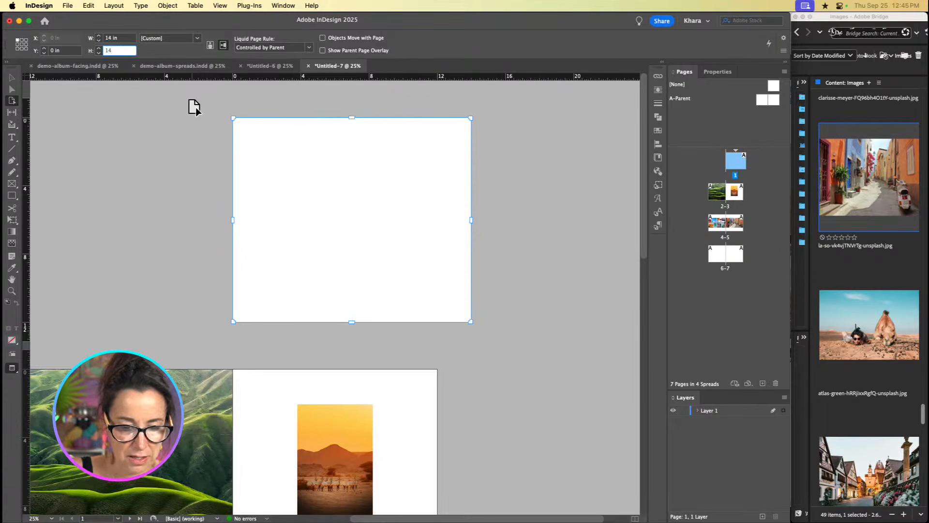
pyautogui.press('Tab')
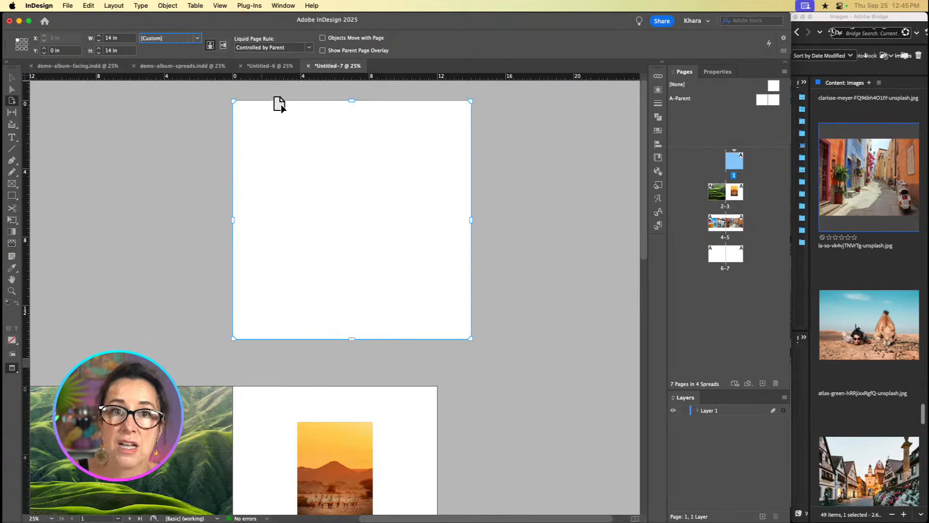
pyautogui.click(12, 79)
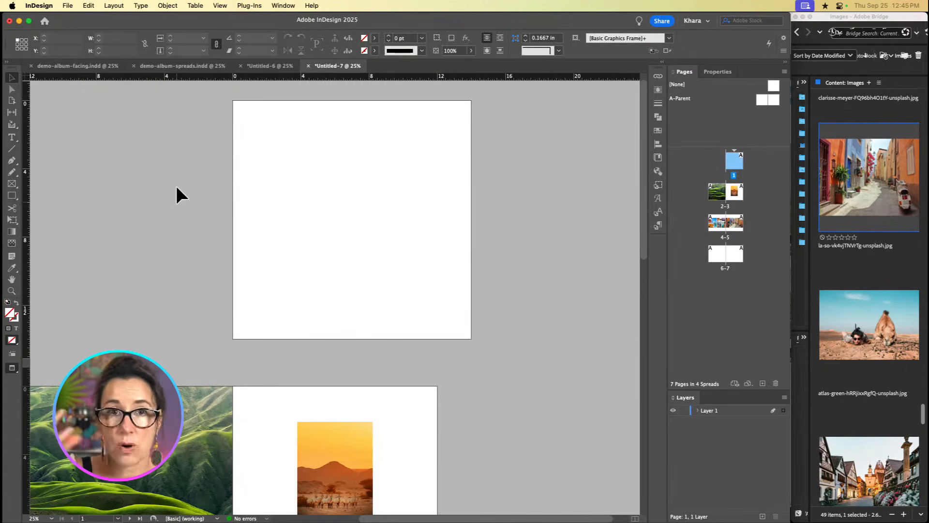
# Step: Place the orange-roofed harbour town photo from Bridge on page 1, starting at its upper-left corner, about 18.67 in wide and 14 in high
pyautogui.scroll(15, 909, 286)
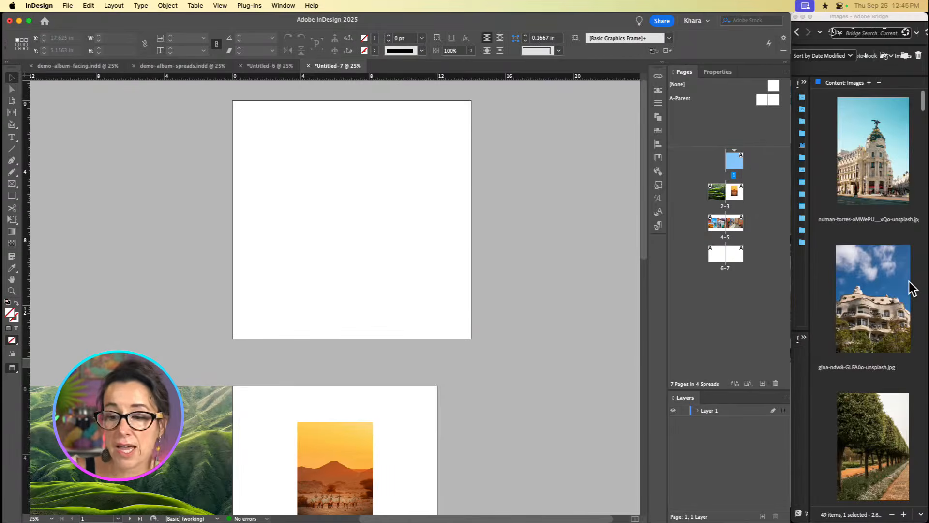
pyautogui.scroll(-10, 912, 288)
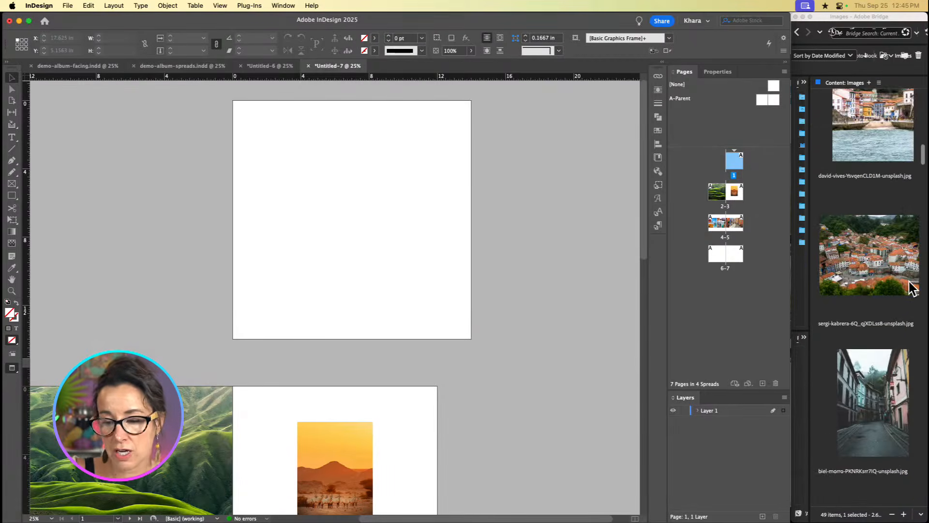
pyautogui.scroll(-10, 911, 288)
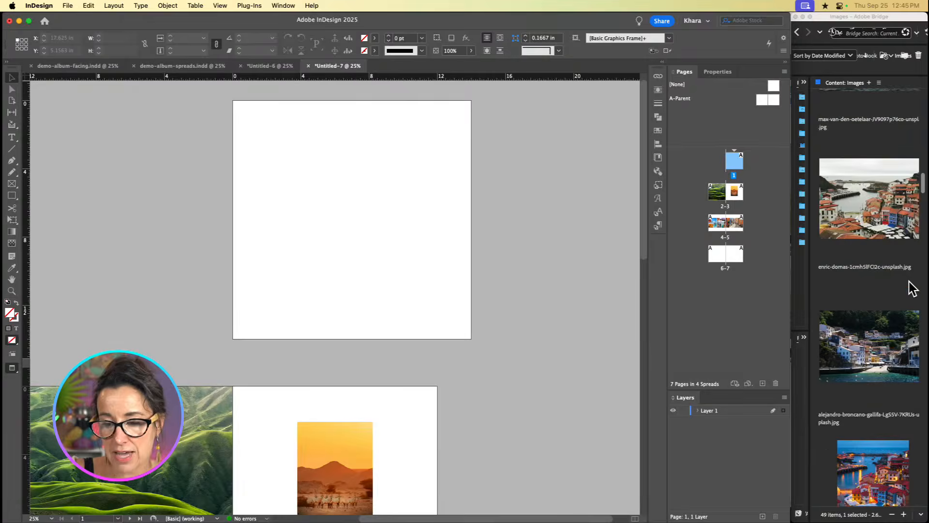
pyautogui.scroll(-5, 911, 289)
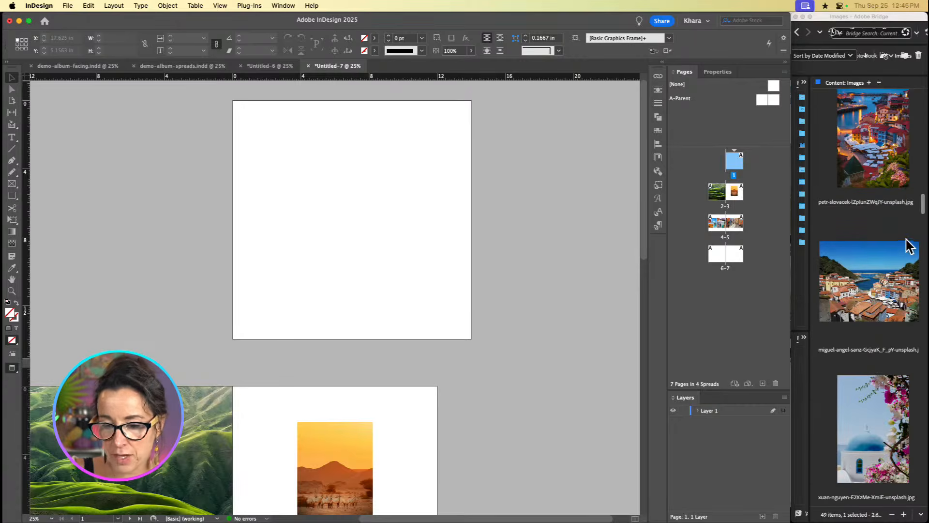
pyautogui.moveTo(875, 273); pyautogui.dragTo(291, 178)
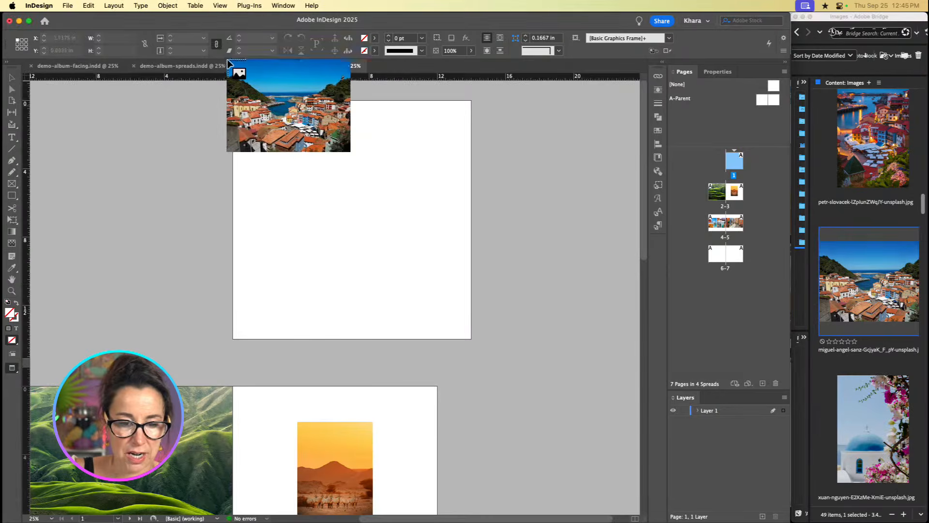
pyautogui.moveTo(234, 101); pyautogui.dragTo(552, 336)
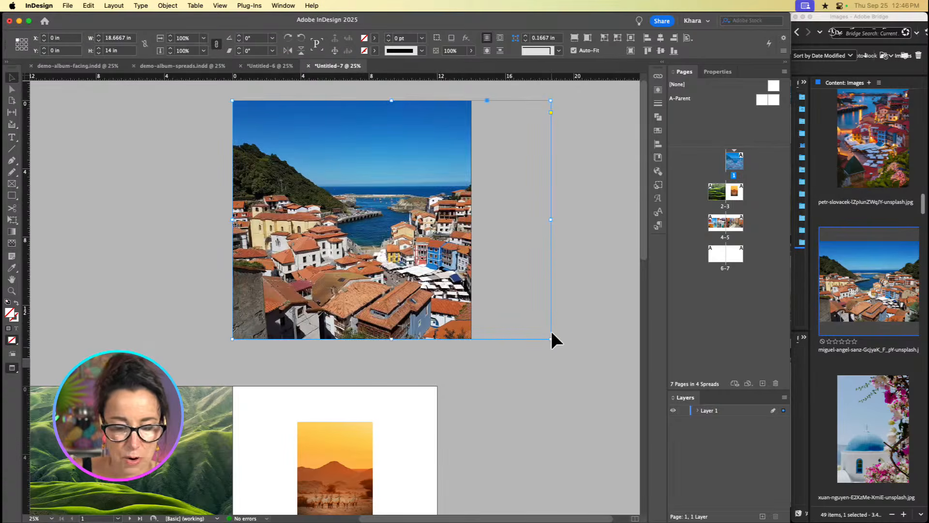
# Step: Show the guides, align the photo frame to the bleed corner at -0.125 in, and crop it to 14.25 by 14.25 in
pyautogui.press('w')
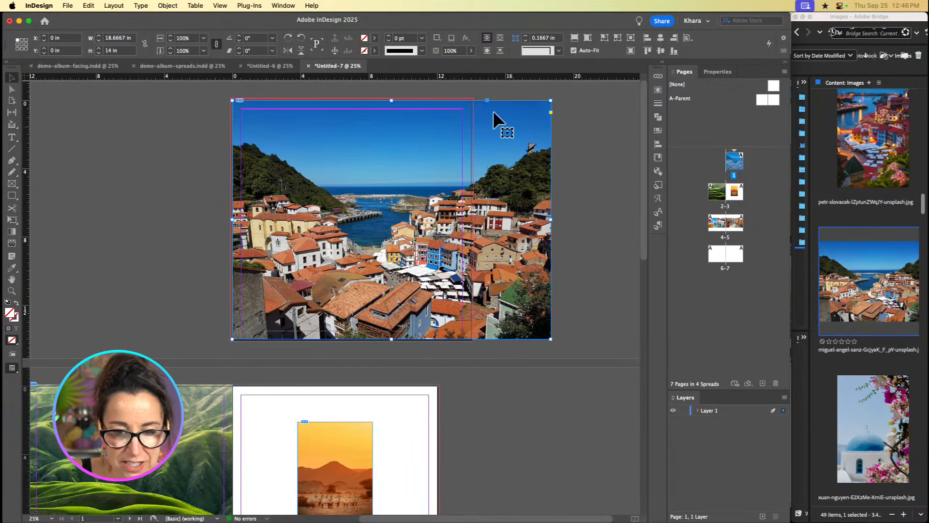
pyautogui.moveTo(395, 132); pyautogui.dragTo(393, 130)
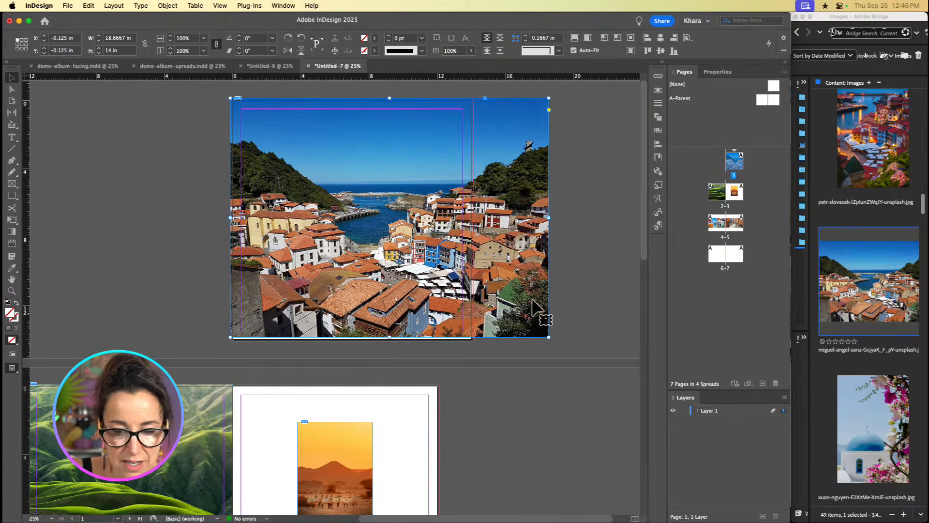
pyautogui.moveTo(548, 337); pyautogui.dragTo(478, 331)
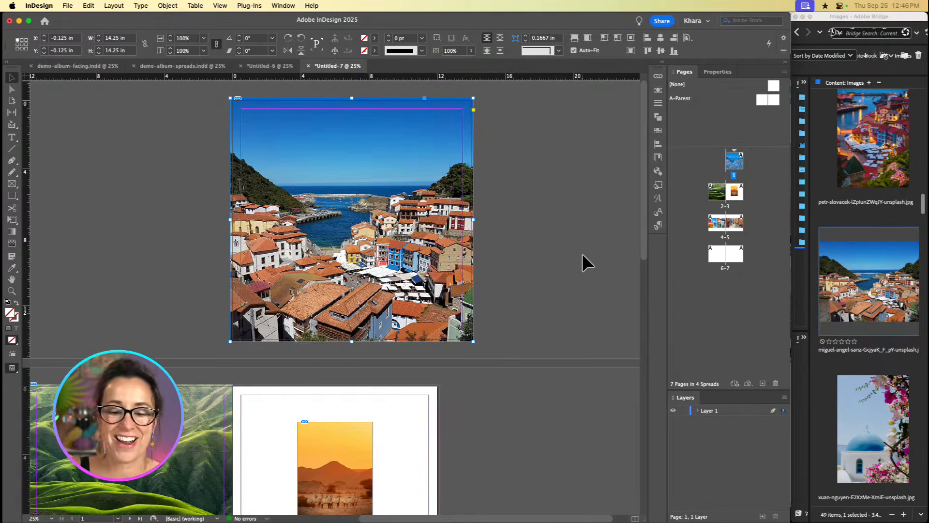
# Step: Compare the full-bleed photo on page 1 in Preview mode and Normal mode
pyautogui.press('w')
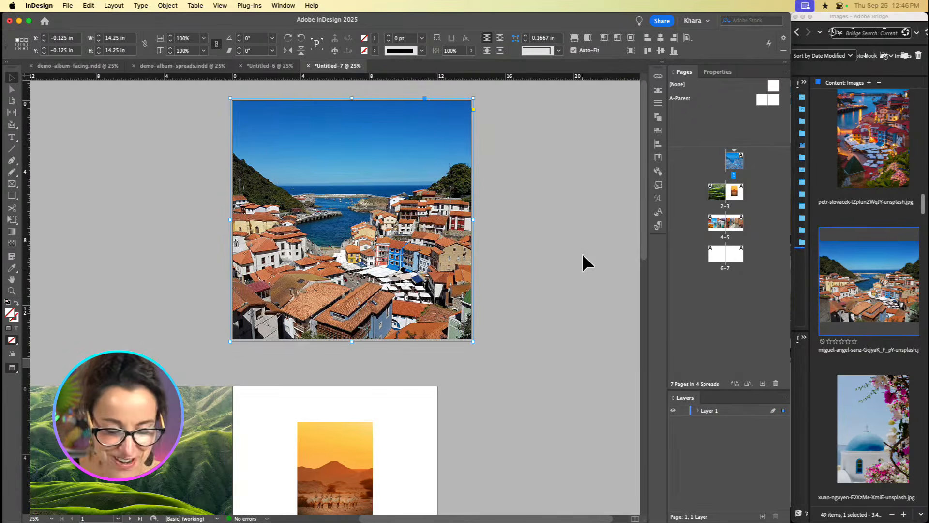
pyautogui.press('w')
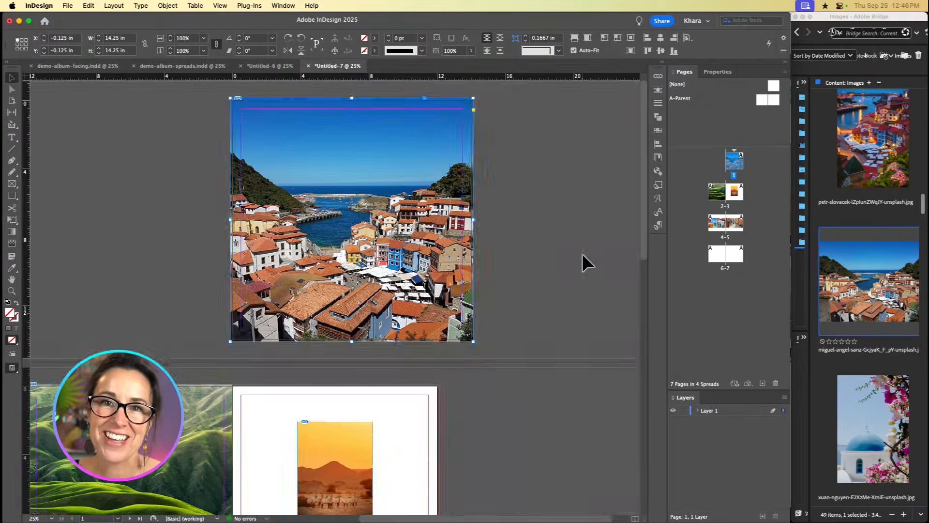
pyautogui.press('w')
pyautogui.press('w')
pyautogui.press('w')
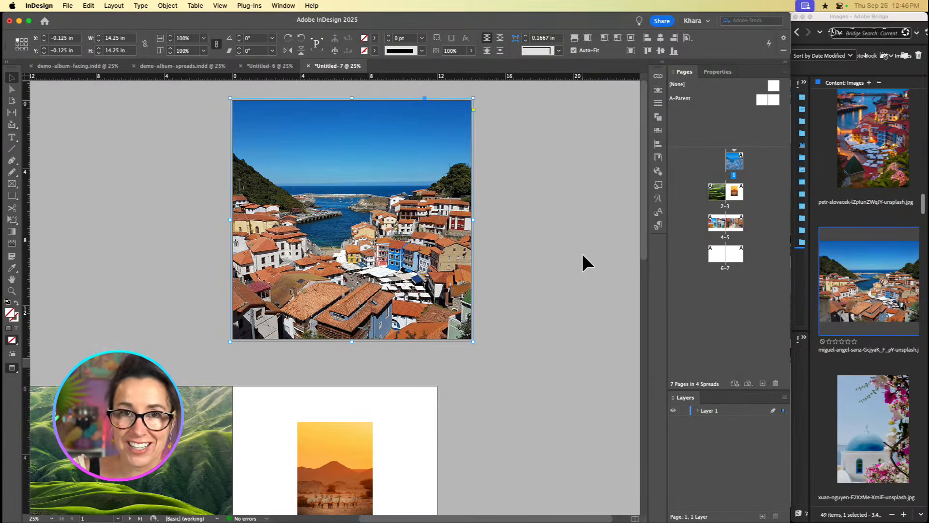
pyautogui.press('w')
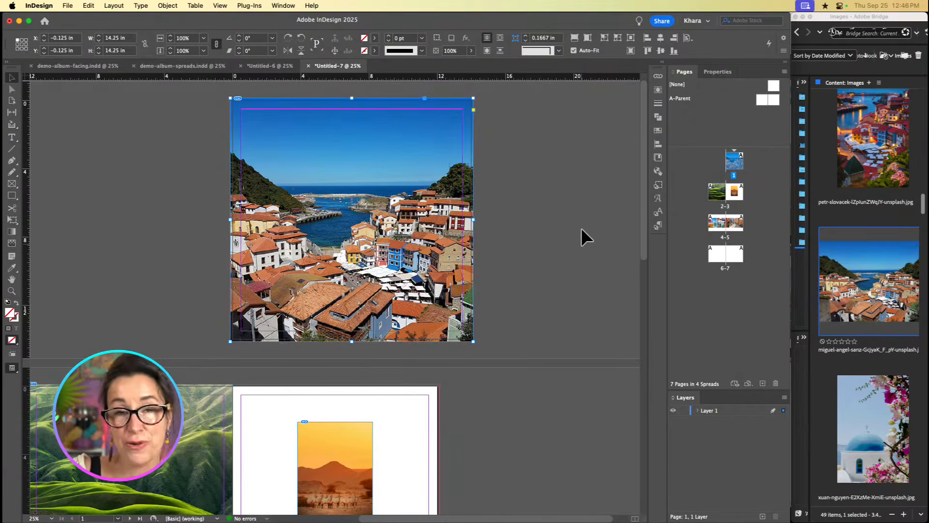
# Step: Review the smaller spreads on pages 2 to 7 below the larger first page and deselect its photo
pyautogui.scroll(-3, 574, 285)
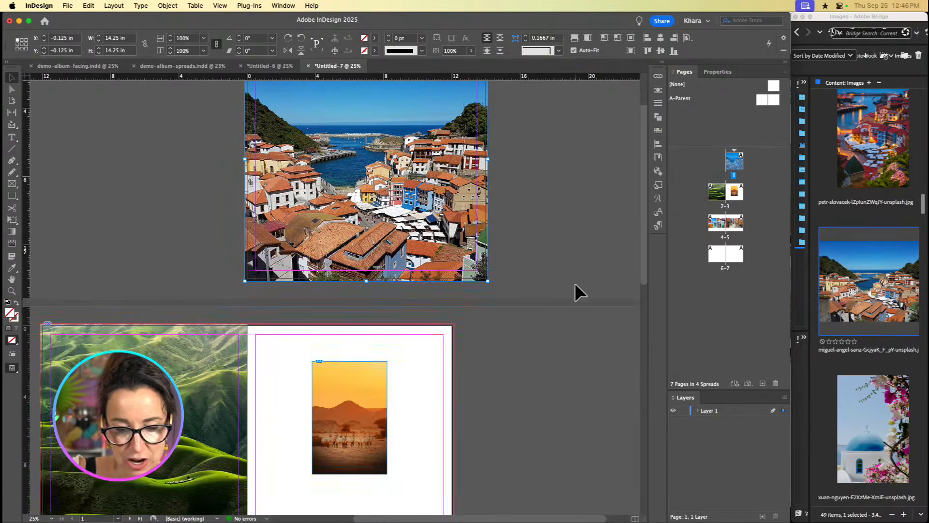
pyautogui.scroll(-2, 575, 285)
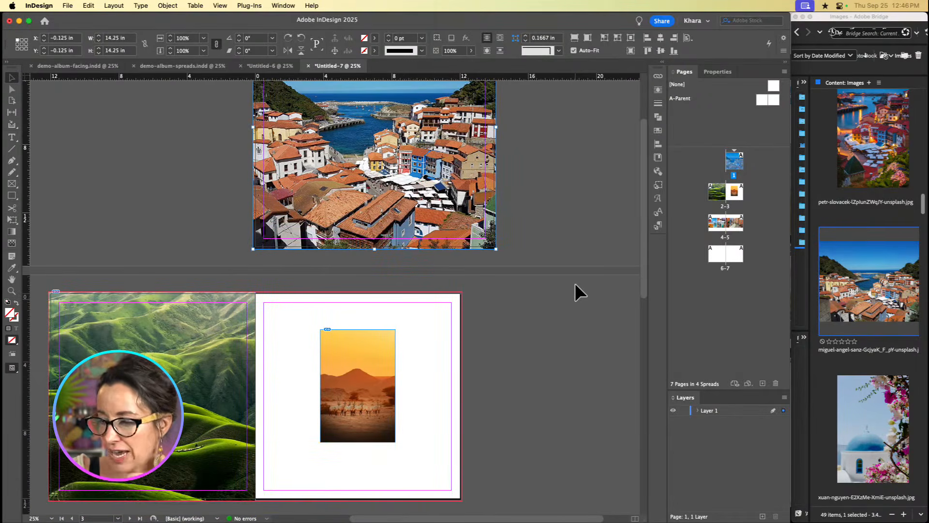
pyautogui.scroll(-10, 575, 285)
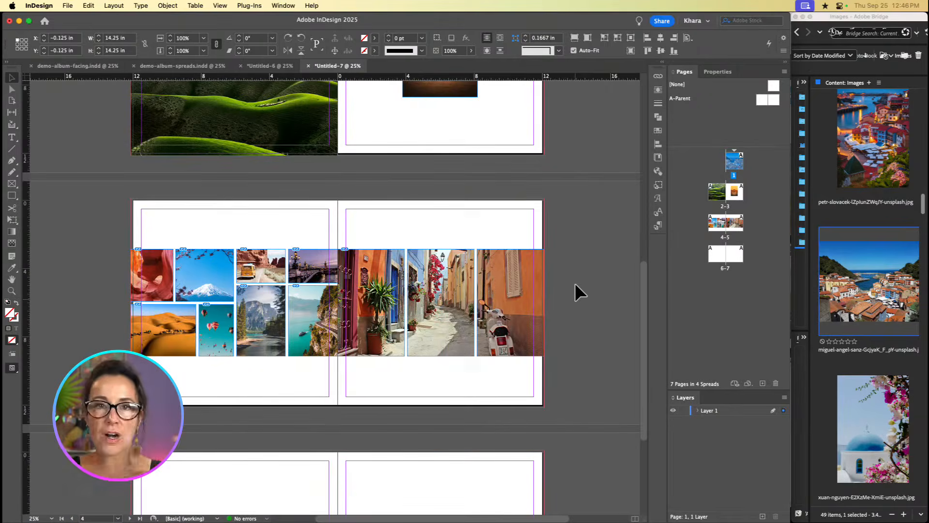
pyautogui.scroll(-5, 575, 282)
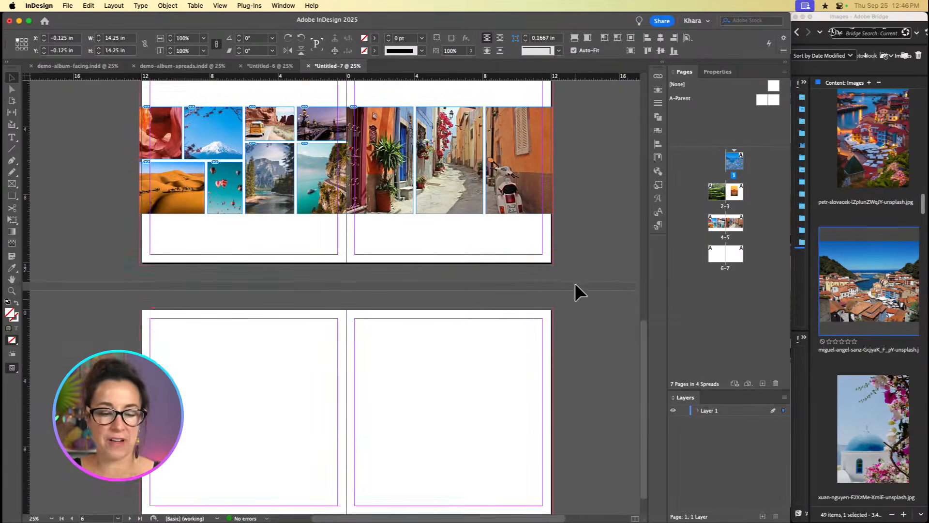
pyautogui.scroll(6, 575, 283)
pyautogui.scroll(6, 575, 282)
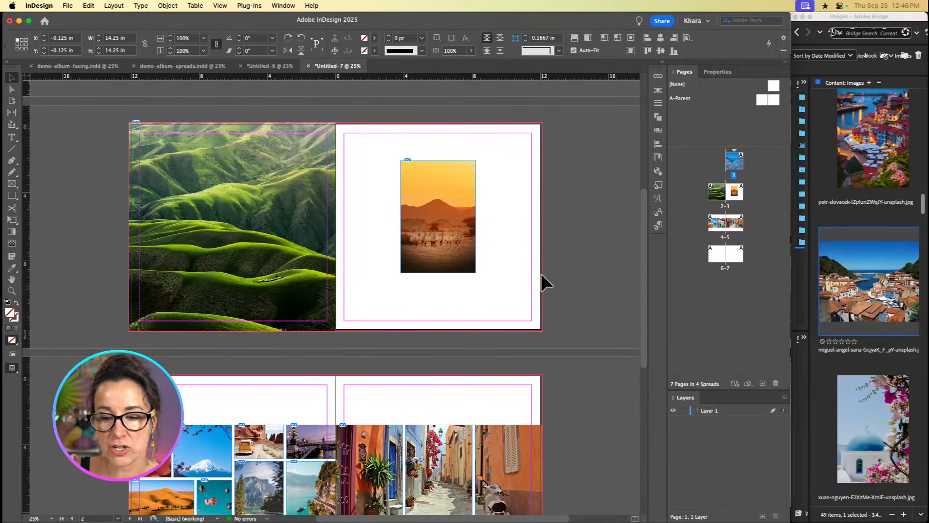
pyautogui.click(574, 240)
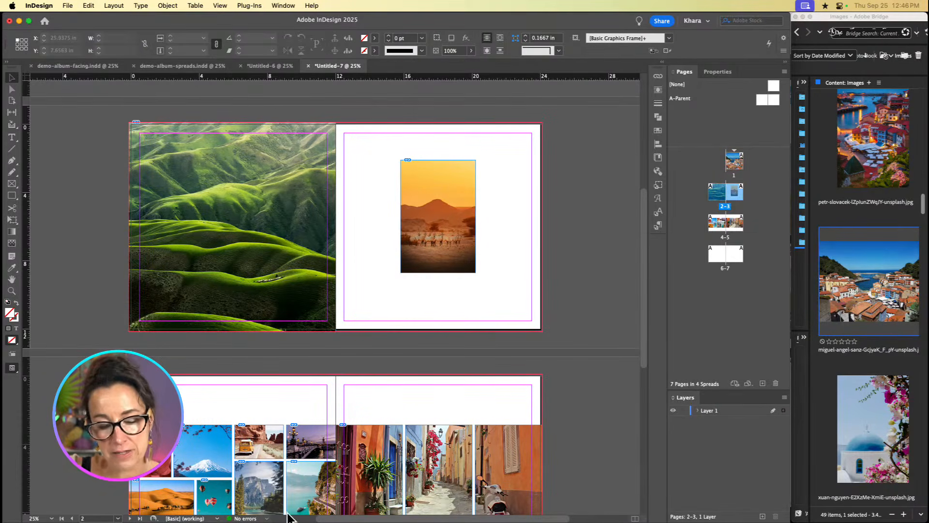
# Step: Switch to Photoshop, return to InDesign, and select the purple lamp-lit bridge photo on page 4
pyautogui.moveTo(313, 504)
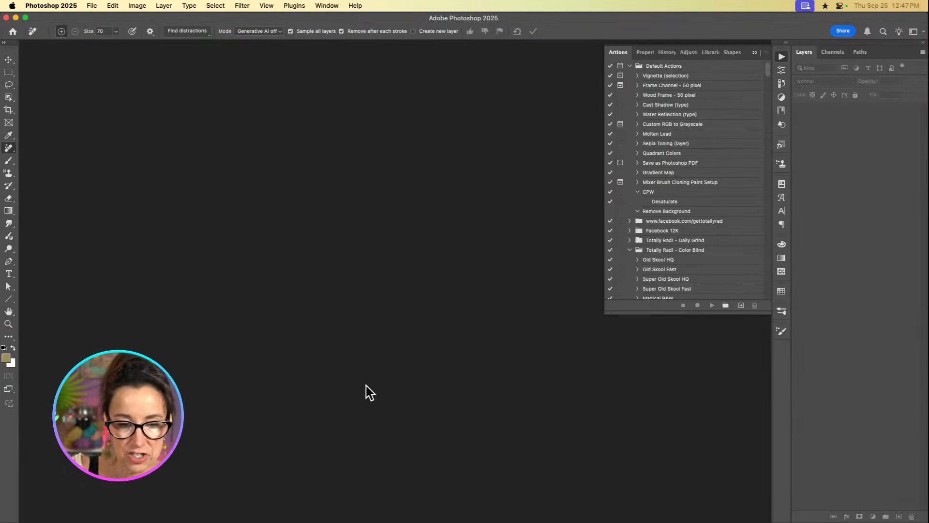
pyautogui.click(383, 509)
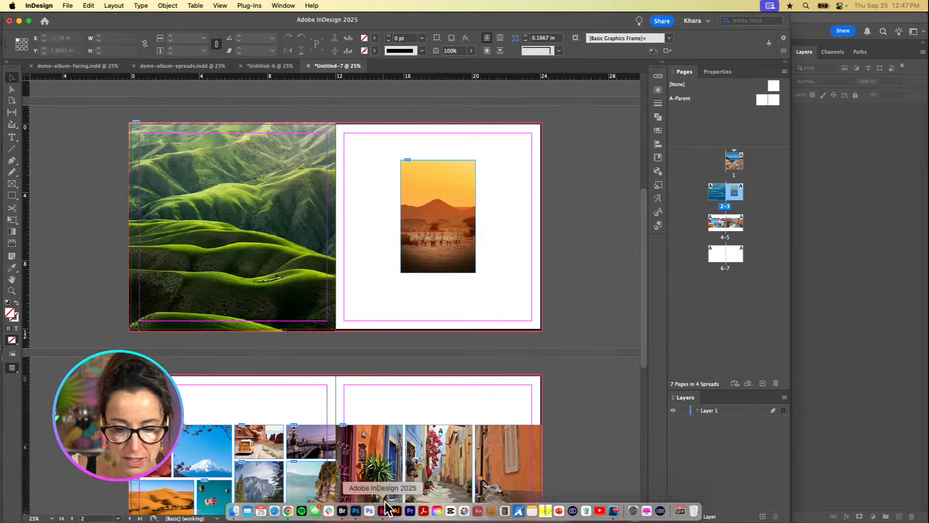
pyautogui.scroll(-3, 507, 350)
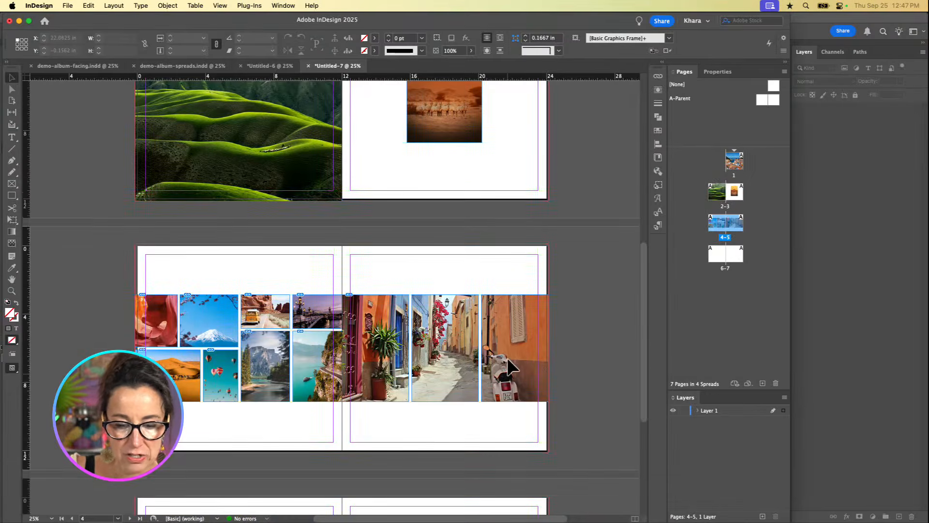
pyautogui.scroll(-2, 507, 357)
pyautogui.scroll(5, 506, 356)
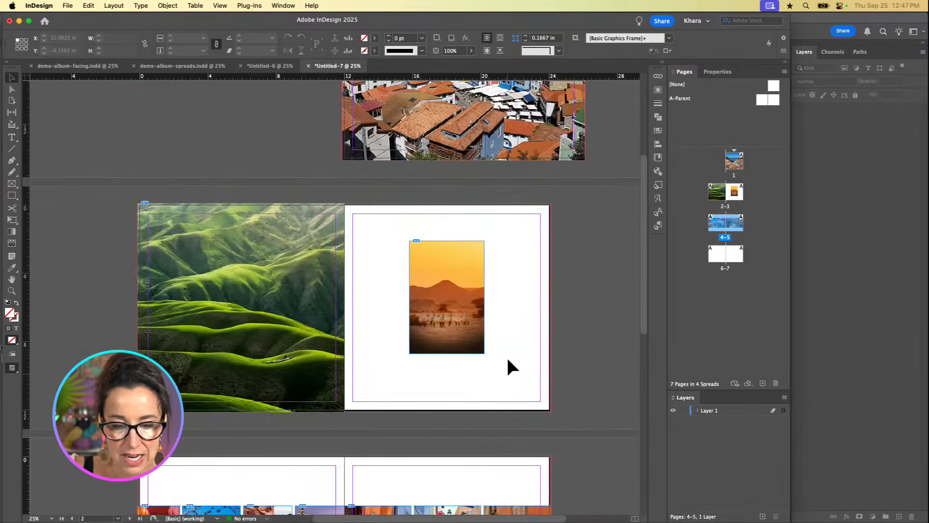
pyautogui.scroll(2, 506, 355)
pyautogui.scroll(-5, 506, 355)
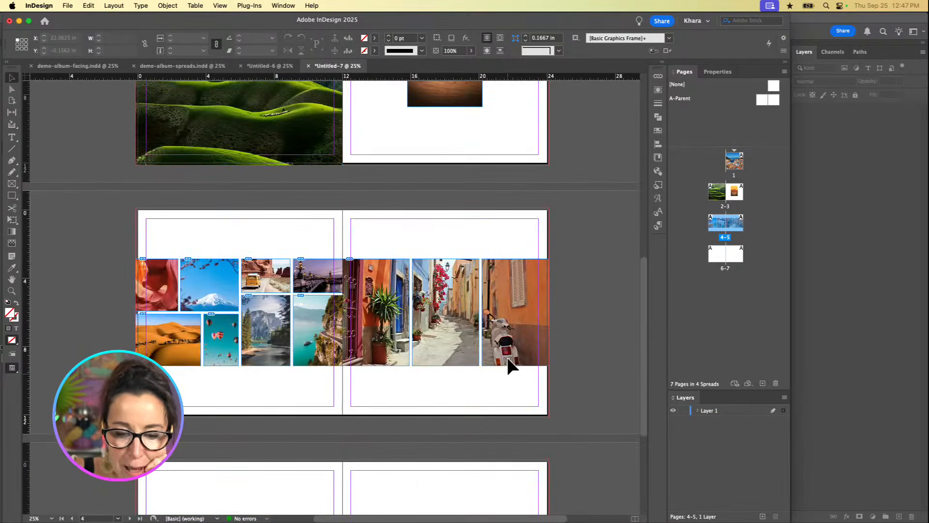
pyautogui.click(307, 261)
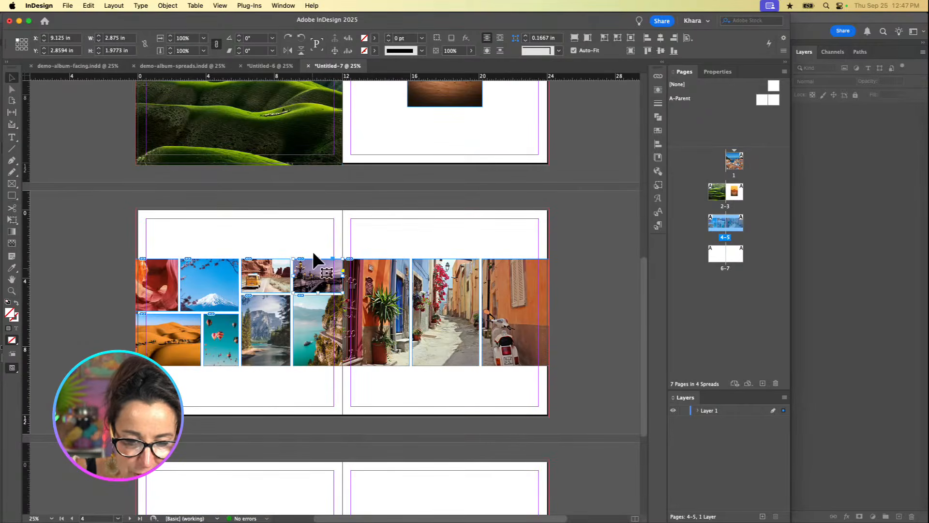
pyautogui.scroll(3, 312, 251)
pyautogui.scroll(1, 312, 251)
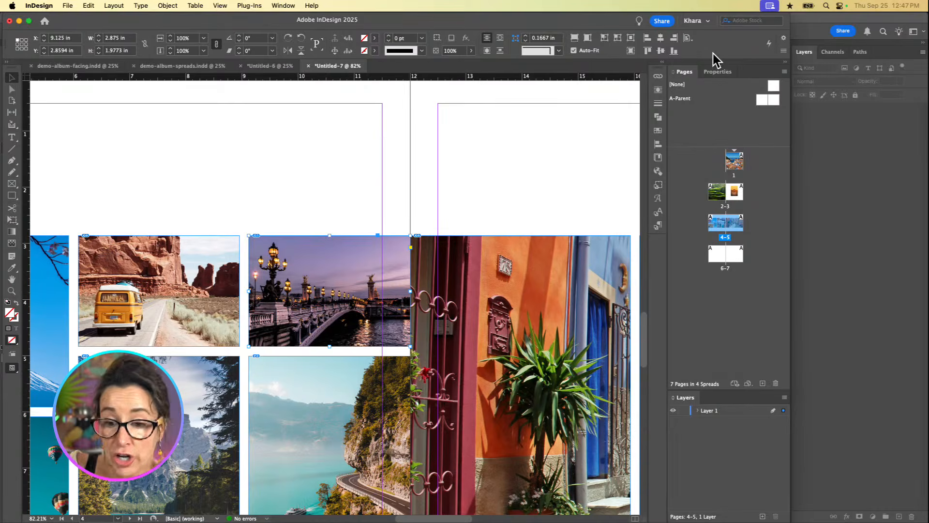
# Step: Examine the Edit Original and Edit With commands for the linked bridge photo, and leave them without choosing one
pyautogui.click(658, 76)
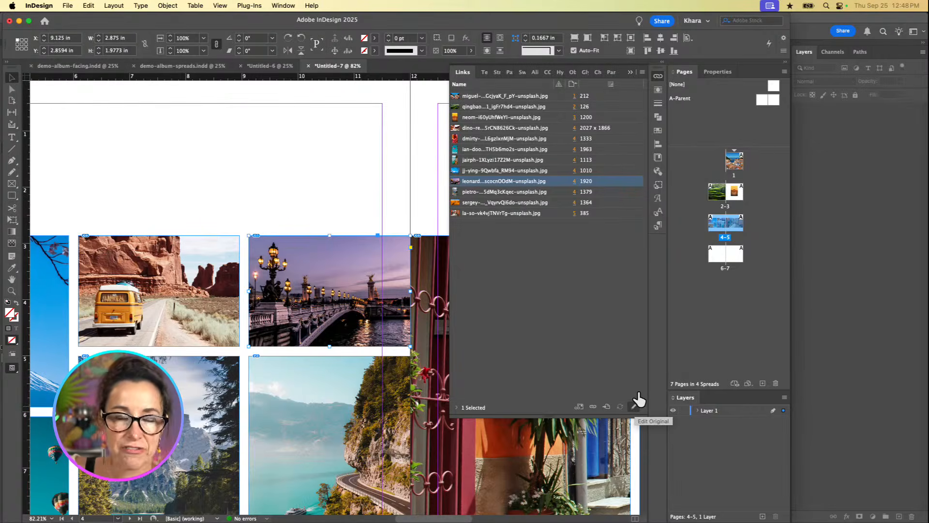
pyautogui.click(642, 72)
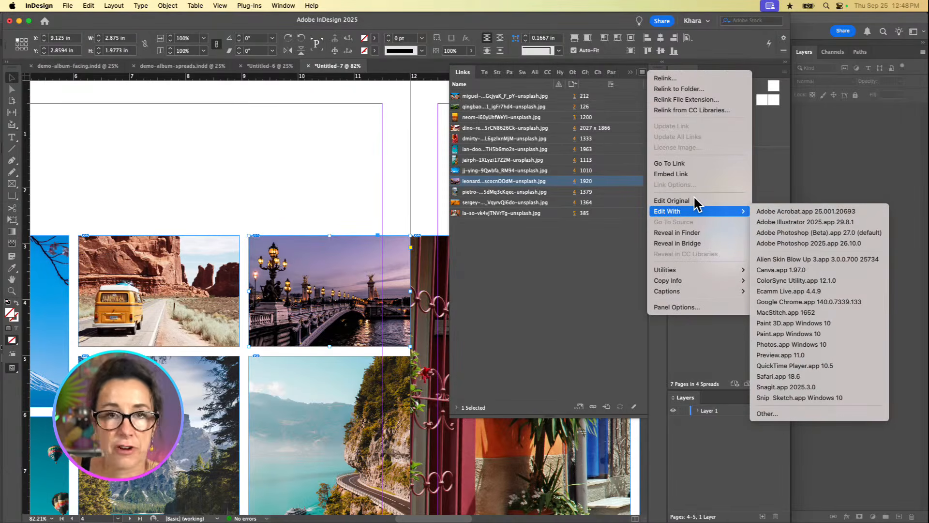
pyautogui.moveTo(692, 209)
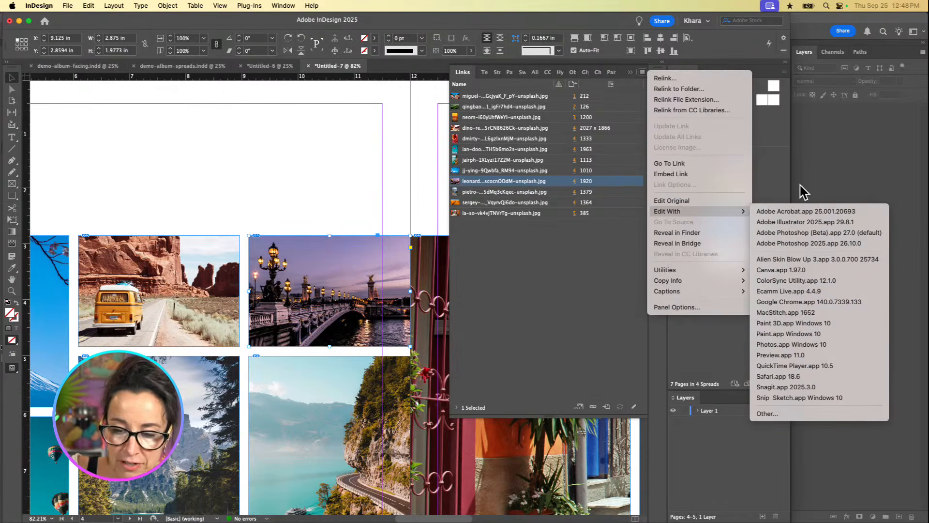
pyautogui.click(554, 306)
pyautogui.click(309, 147)
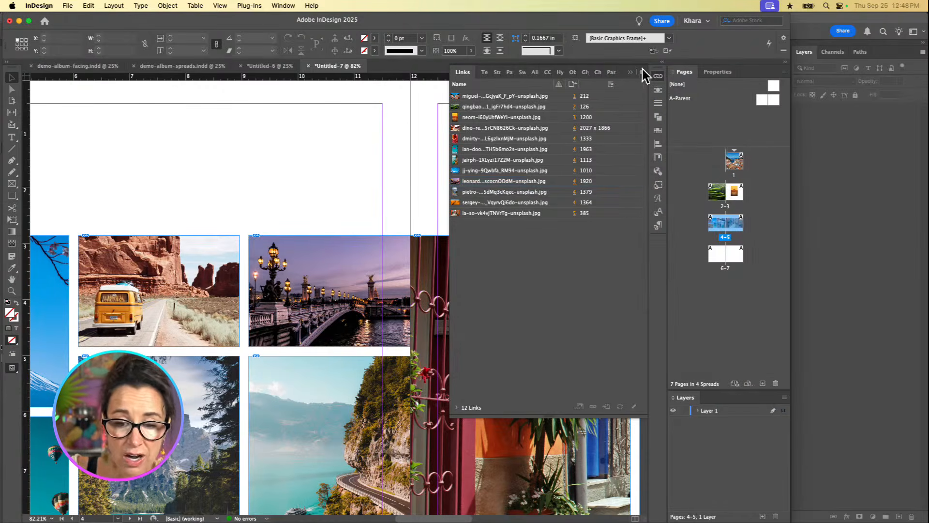
# Step: Open the linked bridge photo from page 4 in Photoshop and desaturate it to black and white
pyautogui.click(637, 69)
pyautogui.scroll(-5, 545, 198)
pyautogui.hscroll(-4, 545, 197)
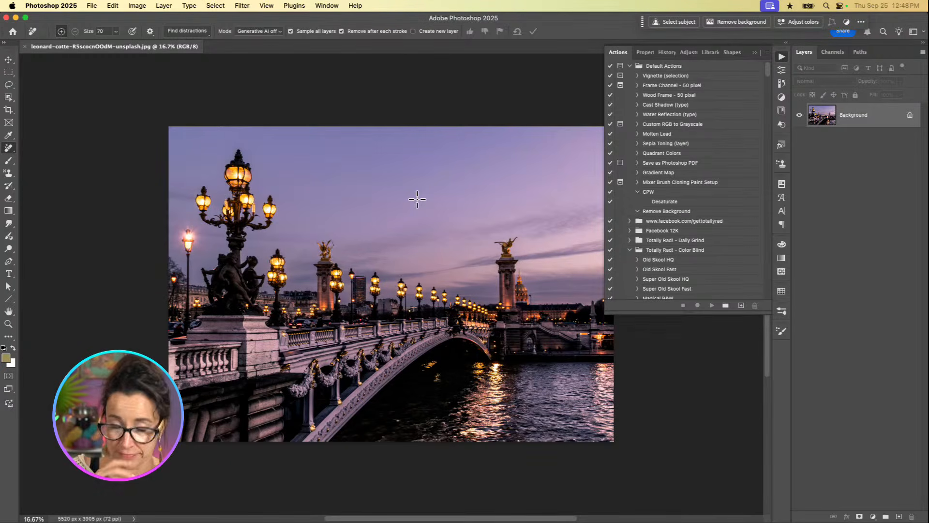
pyautogui.press('shift+super+u')
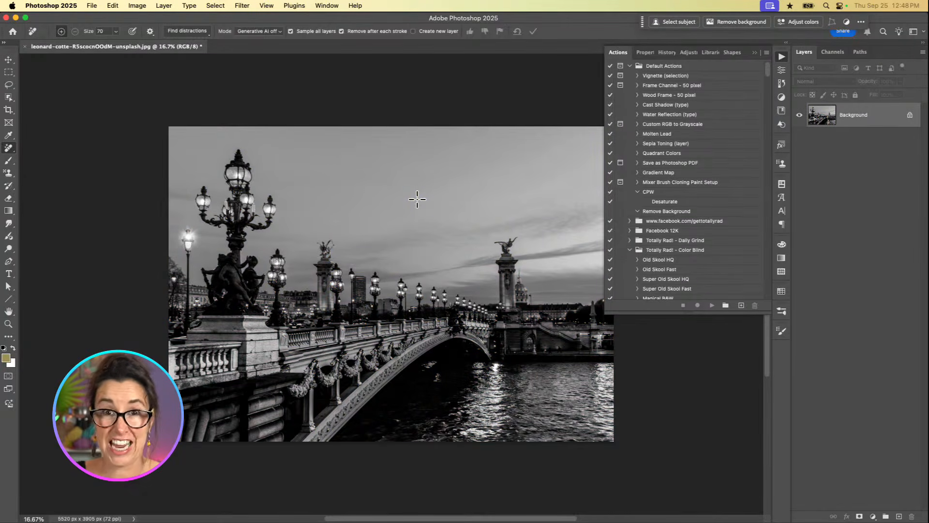
# Step: Save the desaturated bridge photo over its original JPEG, close it, and switch back to InDesign
pyautogui.press('super+s')
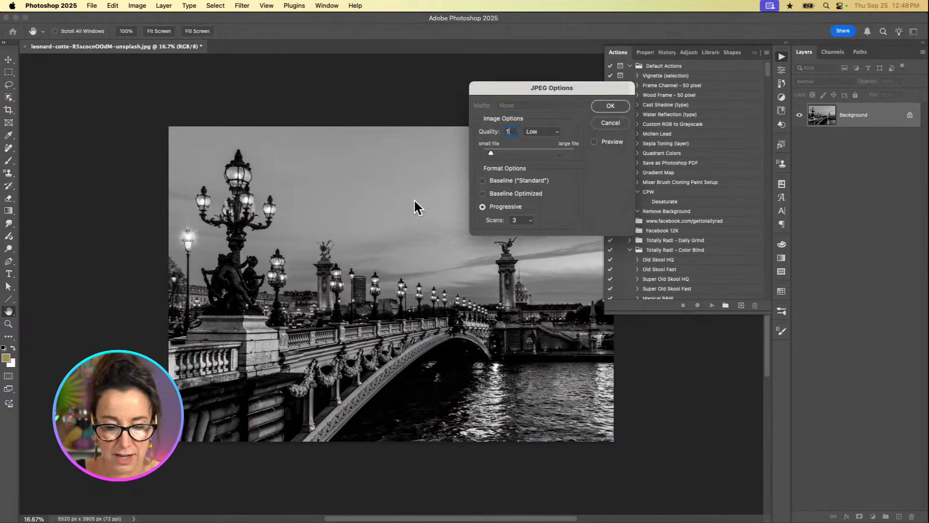
pyautogui.press('Return')
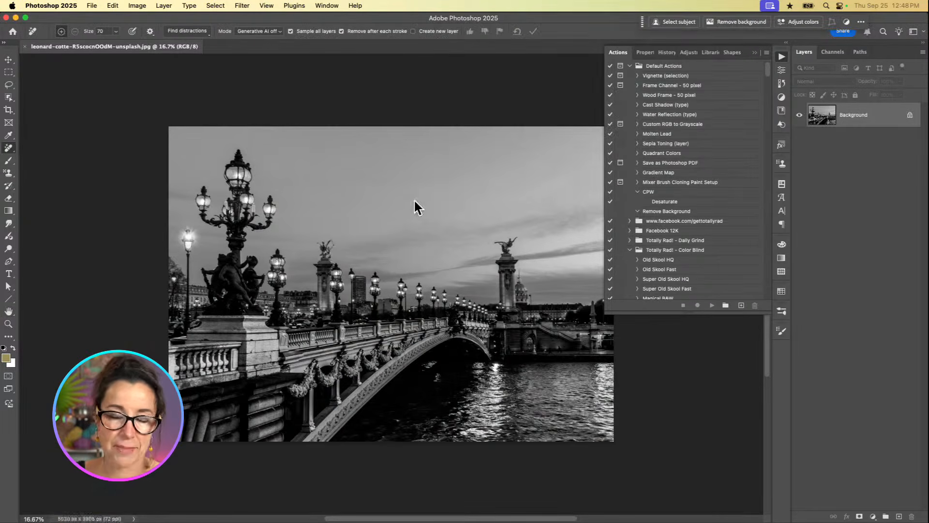
pyautogui.press('super+w')
pyautogui.press('super+Tab')
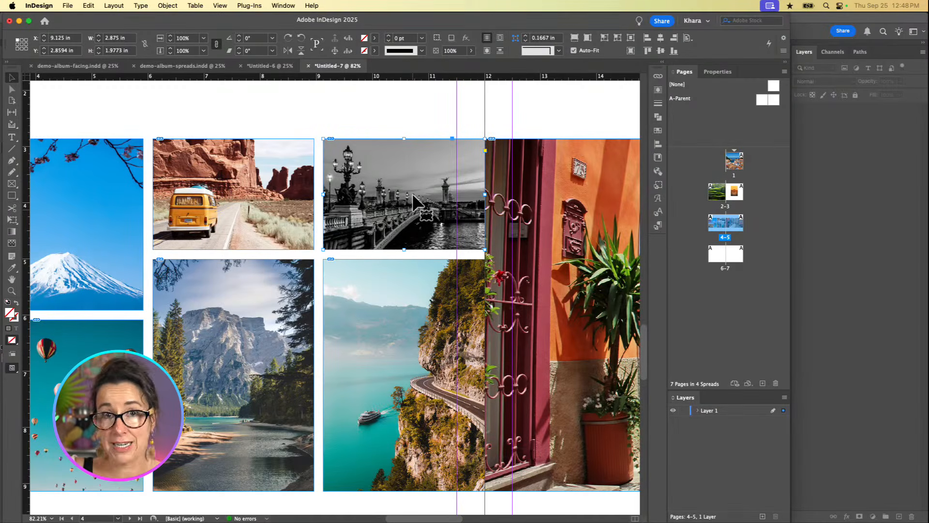
# Step: Open the linked mountain lake photo from page 4 in Photoshop and desaturate it to black and white
pyautogui.click(394, 95)
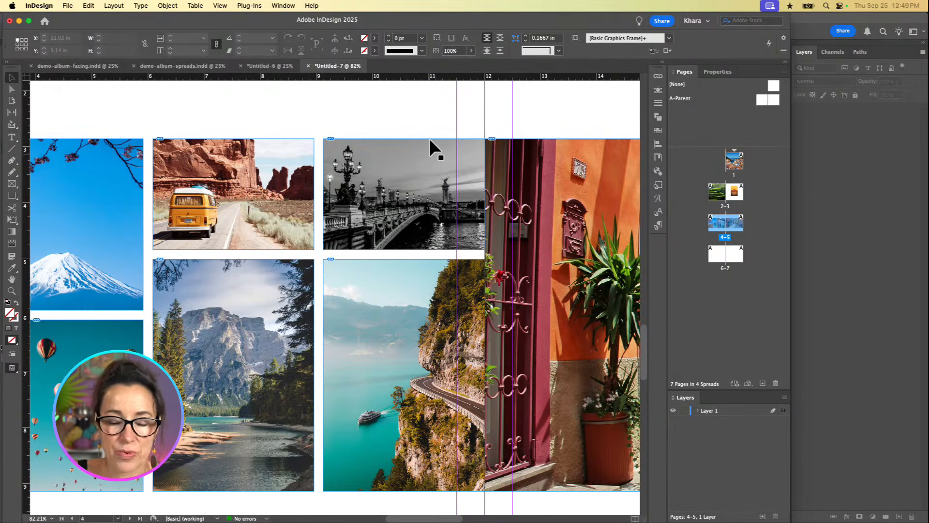
pyautogui.scroll(-5, 411, 175)
pyautogui.hscroll(-3, 411, 174)
pyautogui.scroll(3, 397, 203)
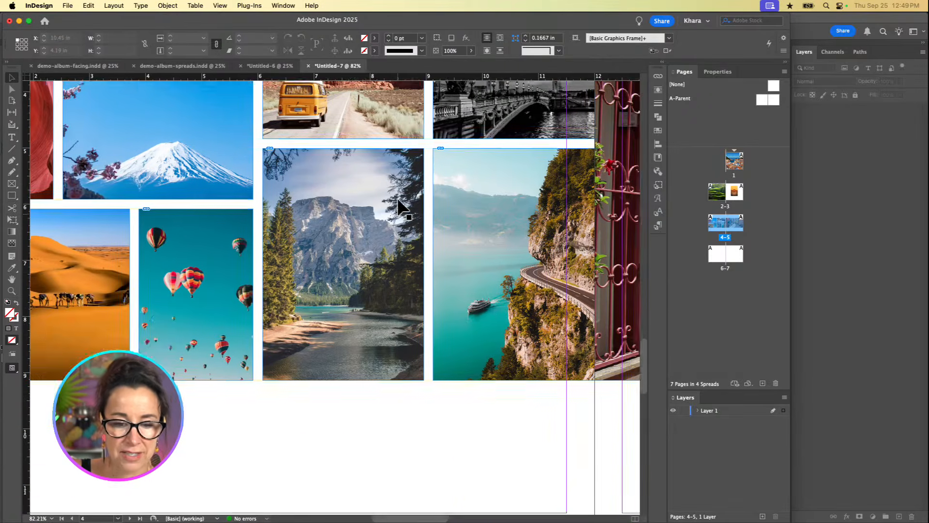
pyautogui.click(377, 279)
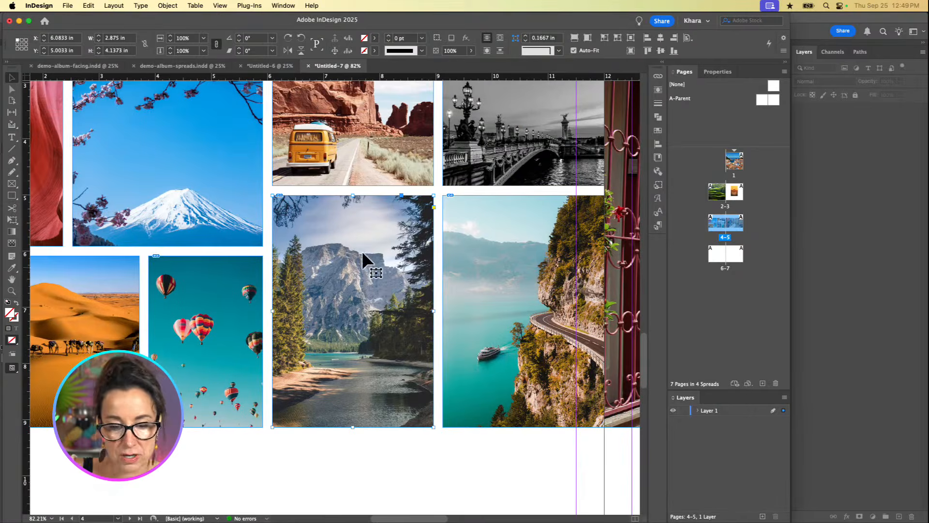
pyautogui.keyDown('alt'); pyautogui.doubleClick(349, 278); pyautogui.keyUp('alt')
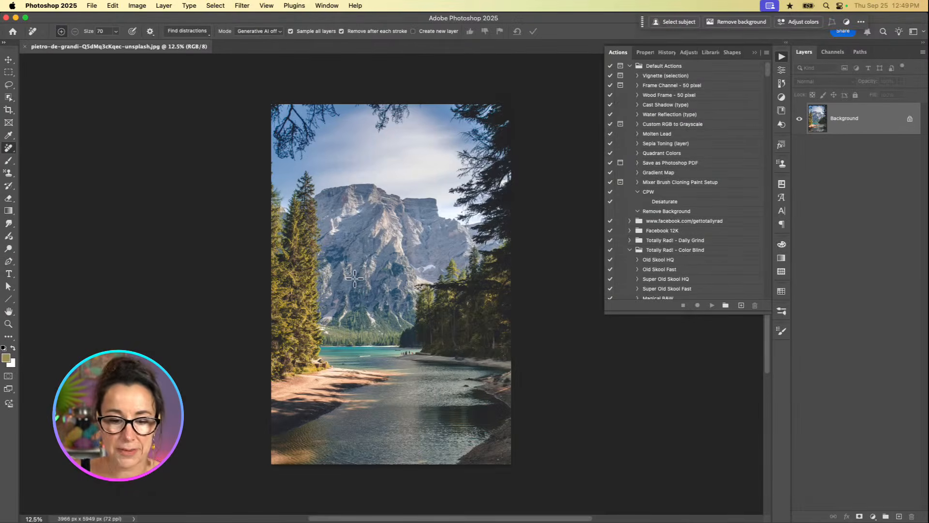
pyautogui.press('super+shift+u')
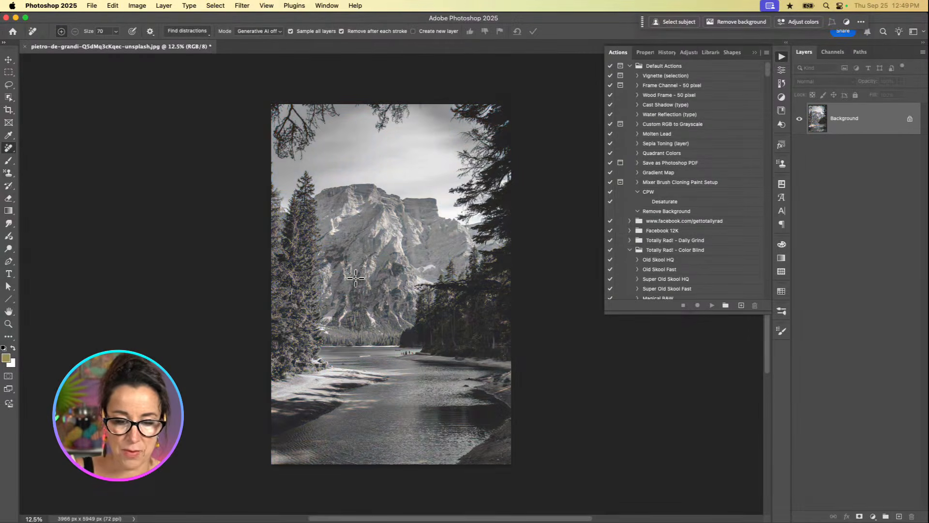
# Step: Deepen the shadows of the lake photo with Levels, raising the black input level to about 32
pyautogui.press('super+l')
pyautogui.moveTo(701, 321); pyautogui.dragTo(719, 321)
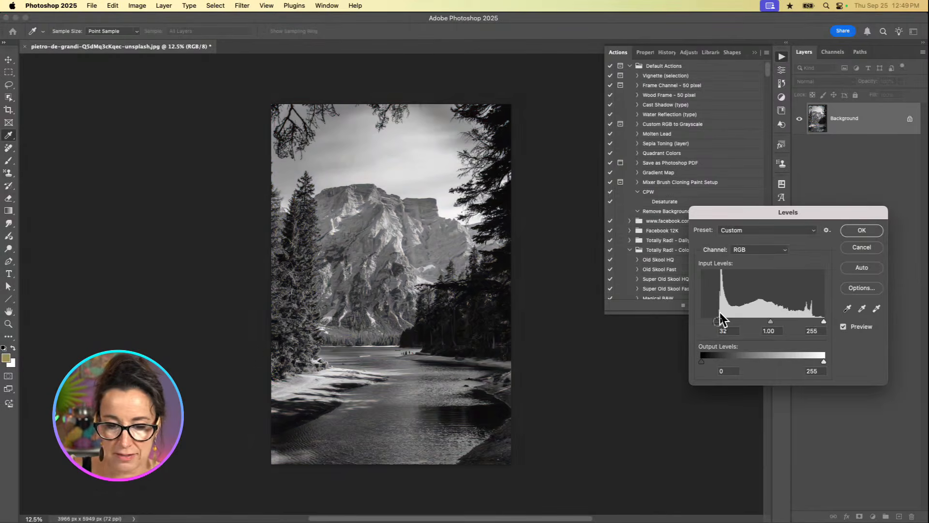
pyautogui.click(877, 231)
pyautogui.press('j')
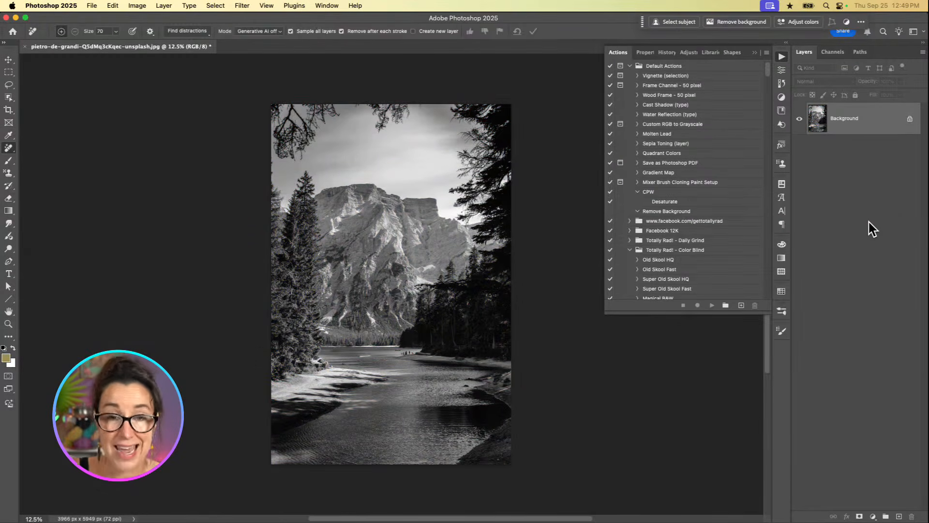
# Step: Start saving the lake photo as a separate file and create a folder named Retouched inside Images for it
pyautogui.press('super+shift+s')
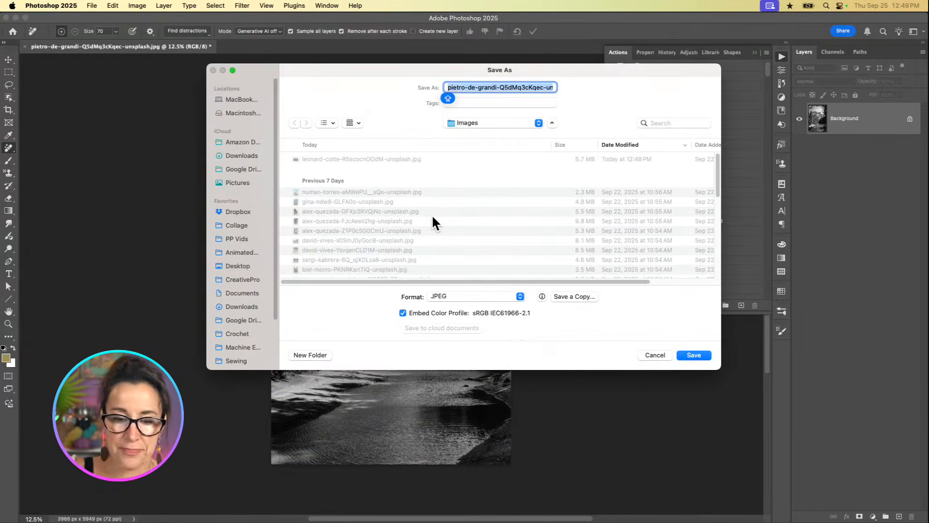
pyautogui.press('shift+super+n')
pyautogui.write('E')
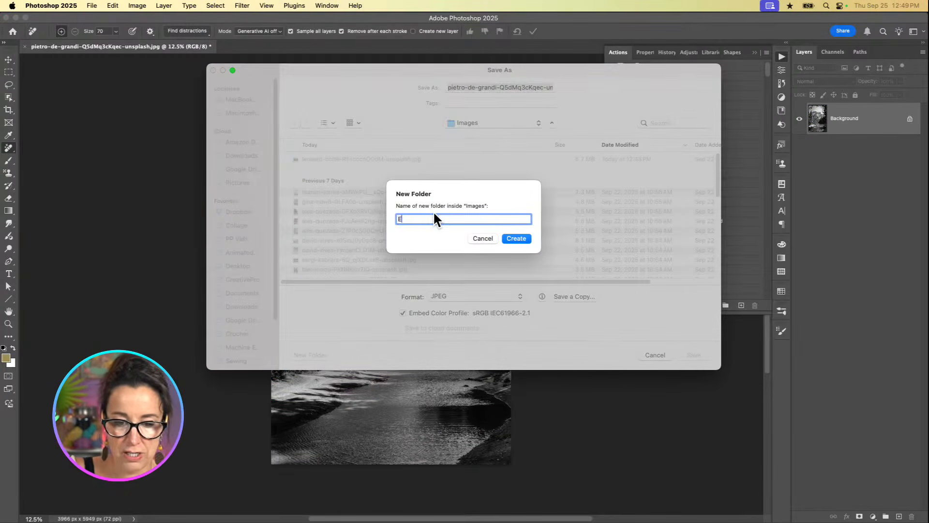
pyautogui.write('DI')
pyautogui.press('BackSpace')
pyautogui.press('BackSpace')
pyautogui.press('BackSpace')
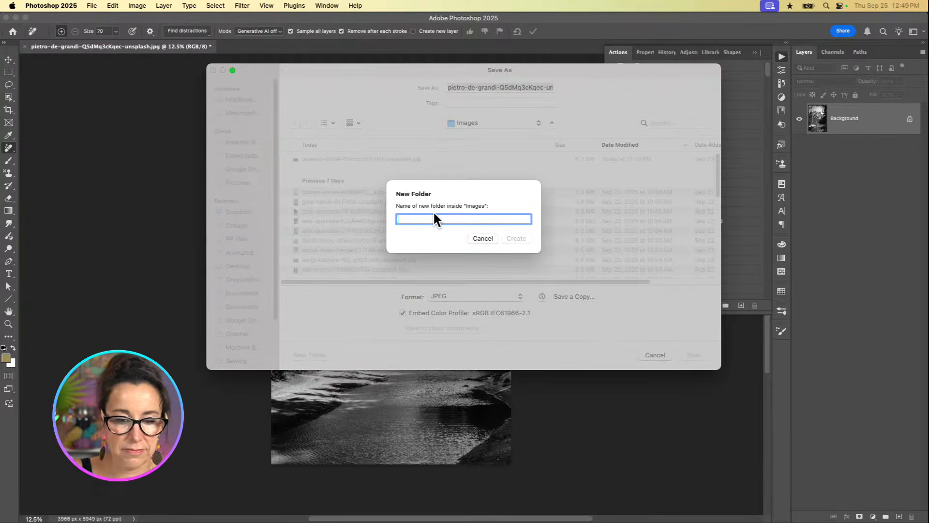
pyautogui.write('Retouched')
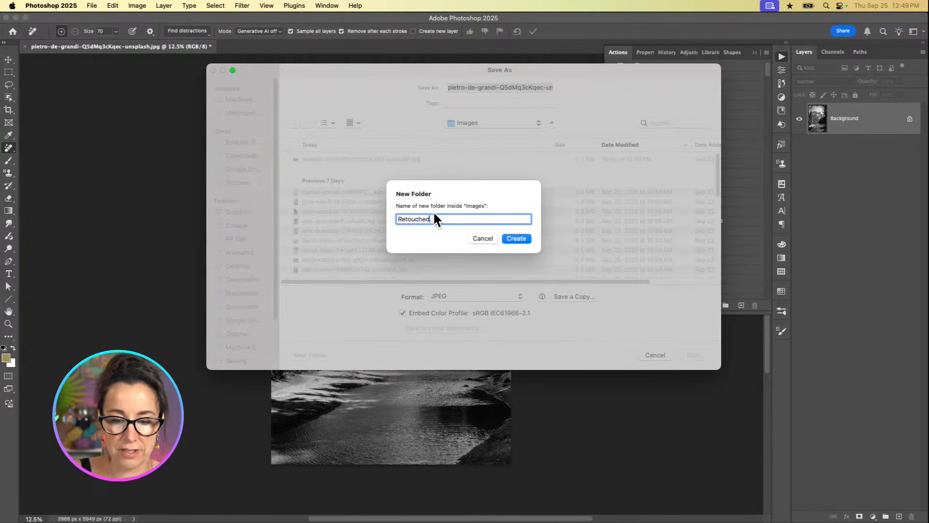
pyautogui.press('Return')
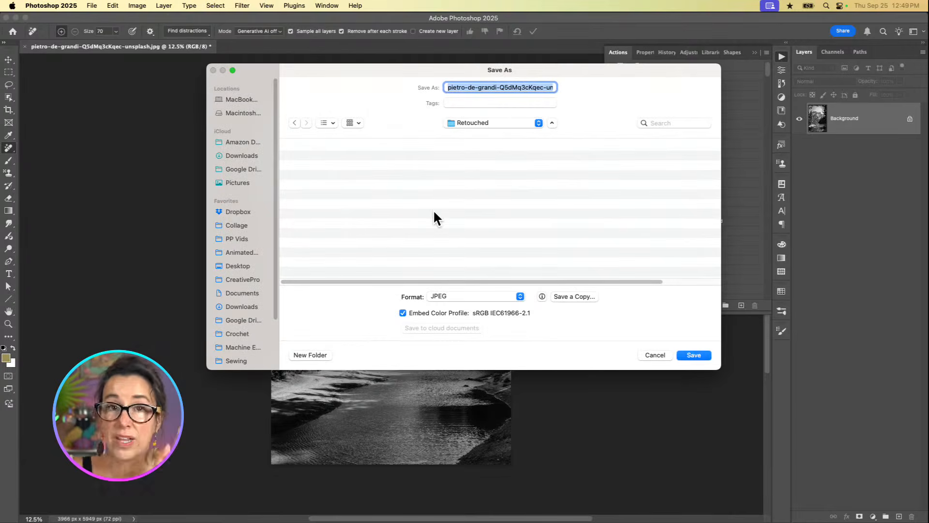
# Step: Save the lake photo in Retouched as a JPEG at quality 12, close it, and switch back to InDesign
pyautogui.click(700, 352)
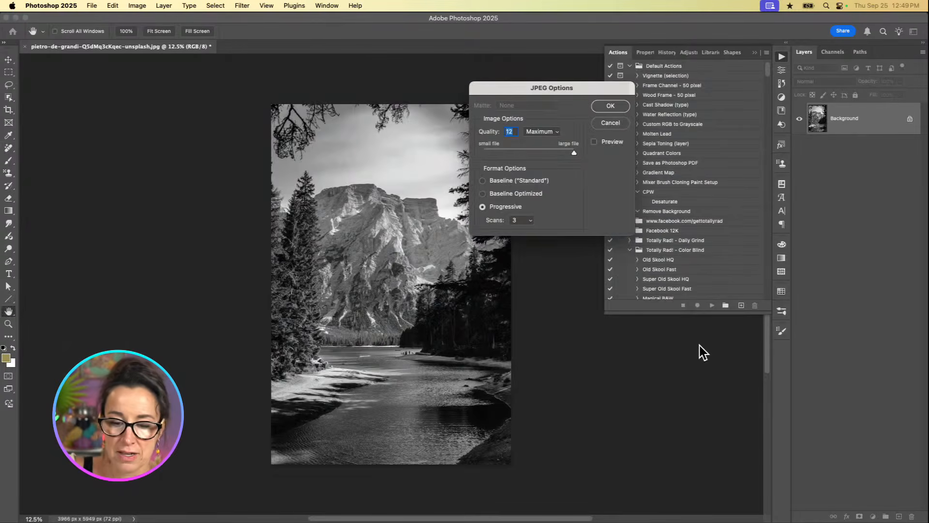
pyautogui.click(618, 100)
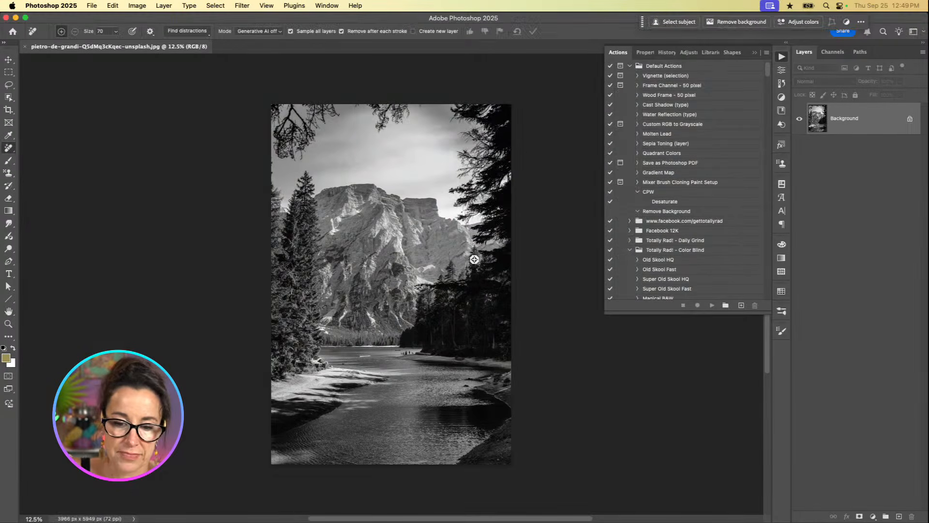
pyautogui.press('super+w')
pyautogui.press('super+Tab')
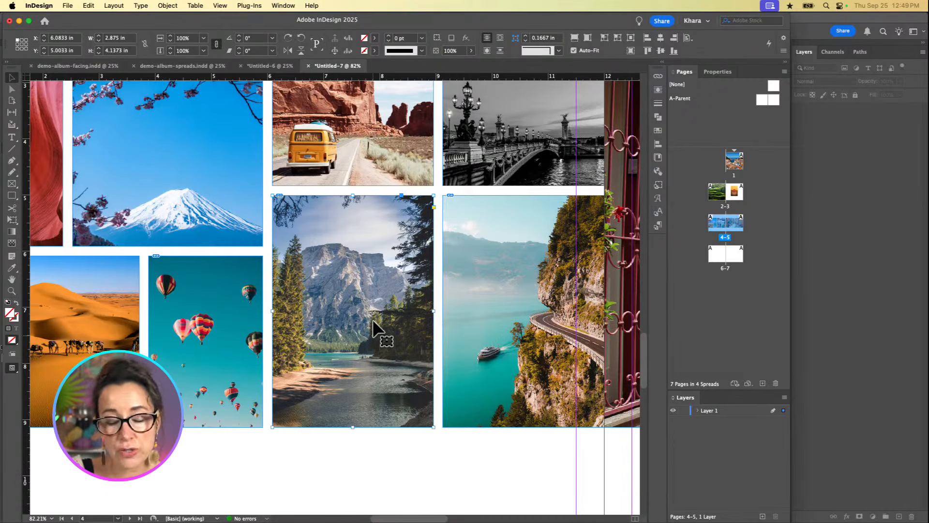
# Step: Relink the selected lake photo to the Retouched folder inside Images, matching the same filename and extension
pyautogui.click(658, 75)
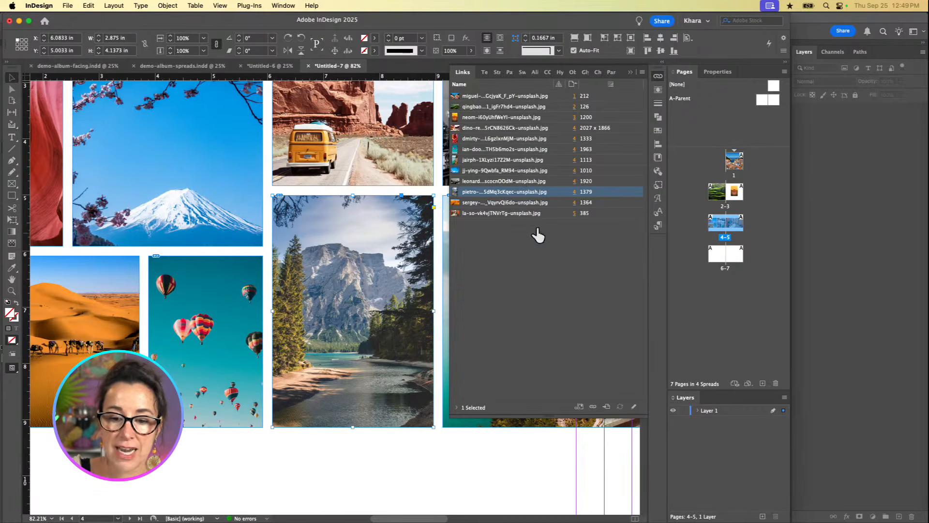
pyautogui.click(643, 71)
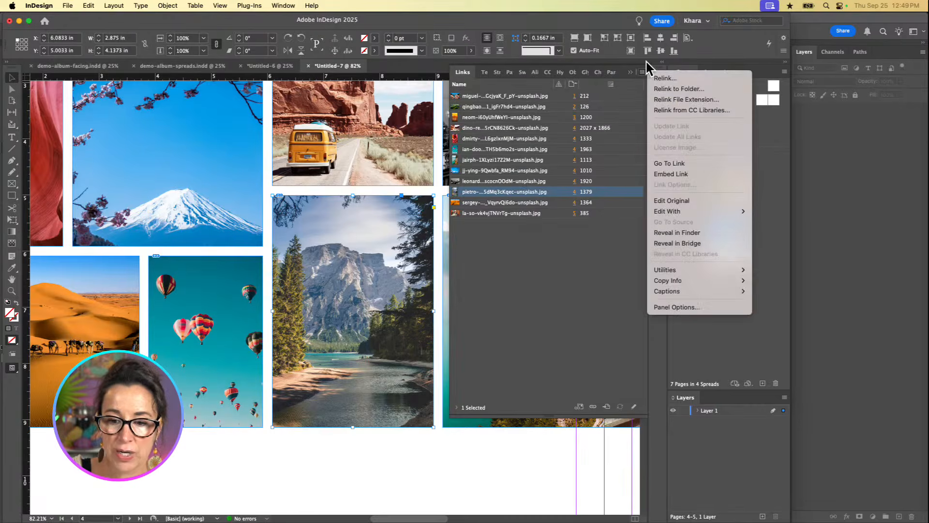
pyautogui.click(672, 89)
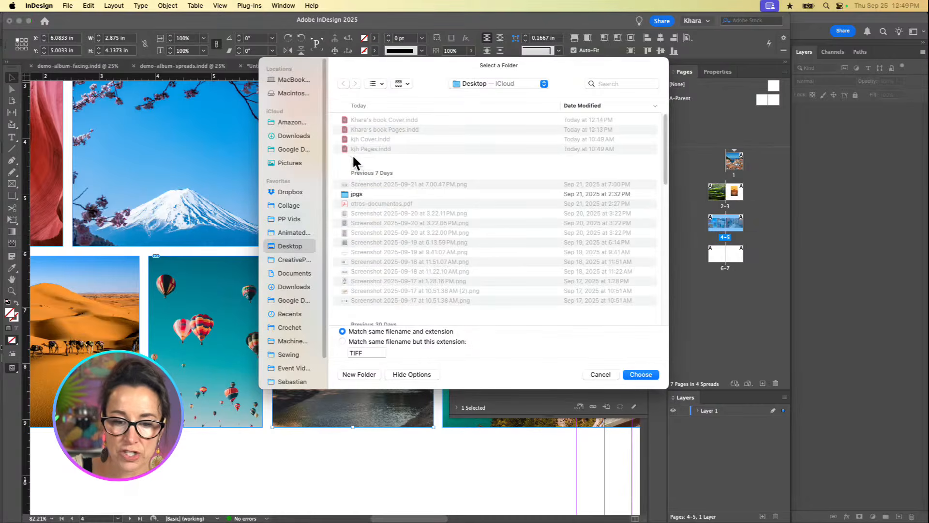
pyautogui.click(299, 256)
pyautogui.doubleClick(370, 116)
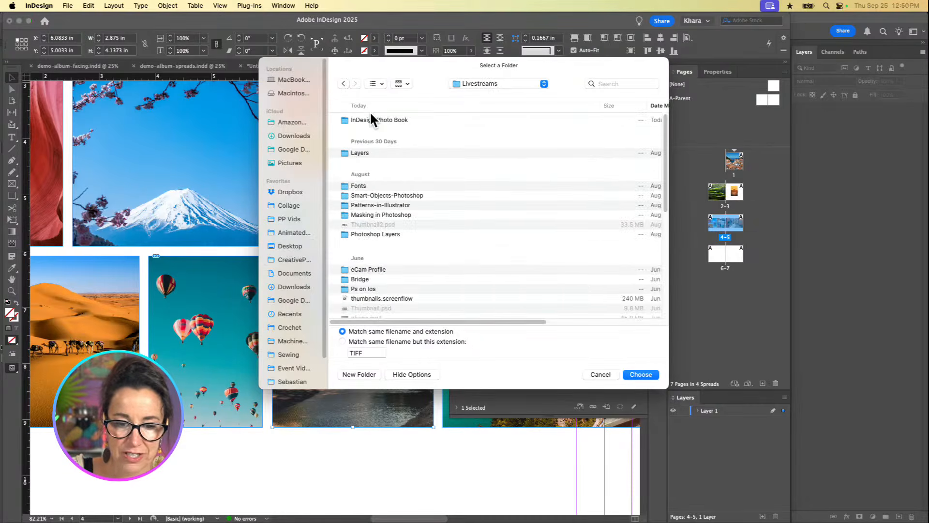
pyautogui.click(371, 117)
pyautogui.doubleClick(371, 119)
pyautogui.doubleClick(371, 119)
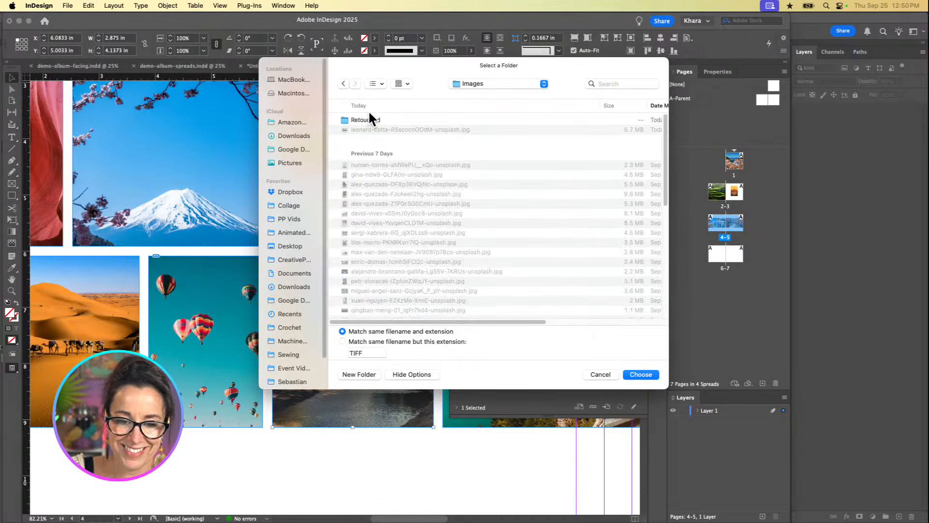
pyautogui.click(371, 119)
pyautogui.click(648, 374)
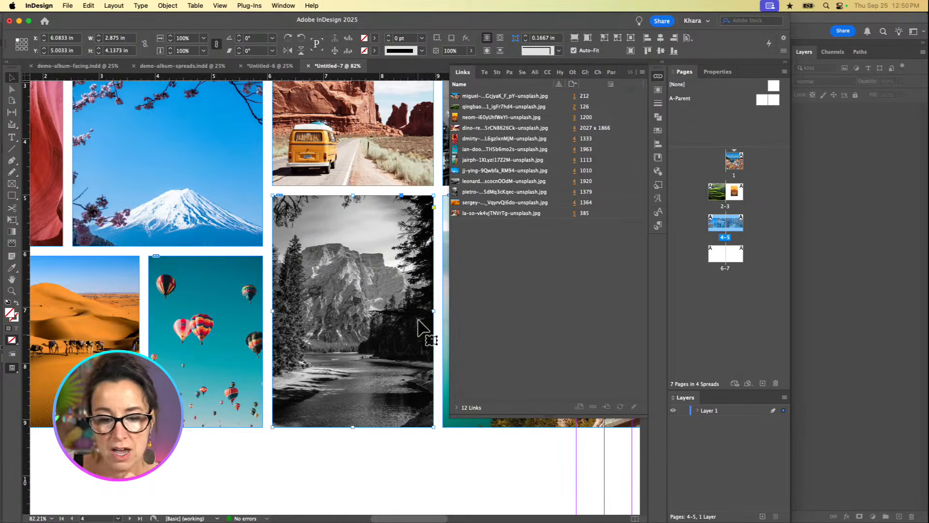
# Step: Deselect the lake photo, put away the list of links, and look over the photo grid across pages 4–5
pyautogui.click(353, 489)
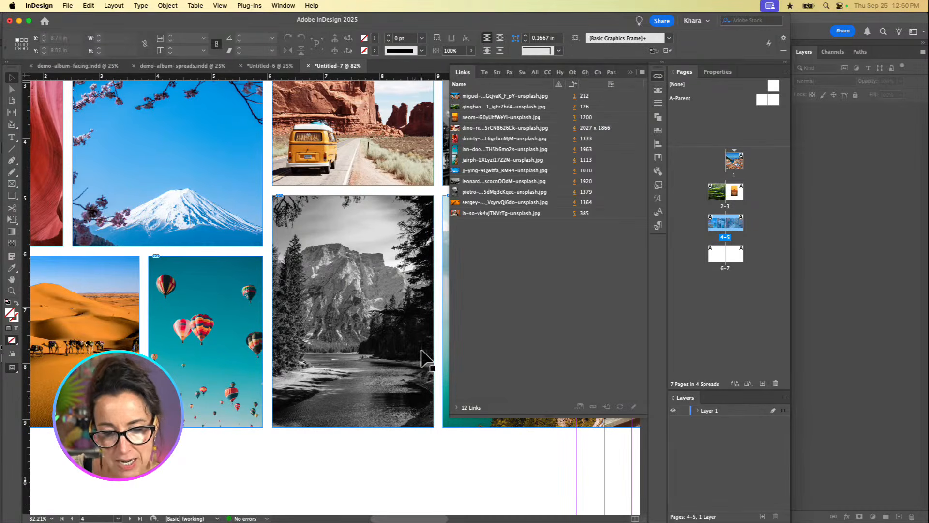
pyautogui.scroll(4, 419, 359)
pyautogui.hscroll(2, 419, 358)
pyautogui.scroll(1, 422, 352)
pyautogui.hscroll(3, 421, 352)
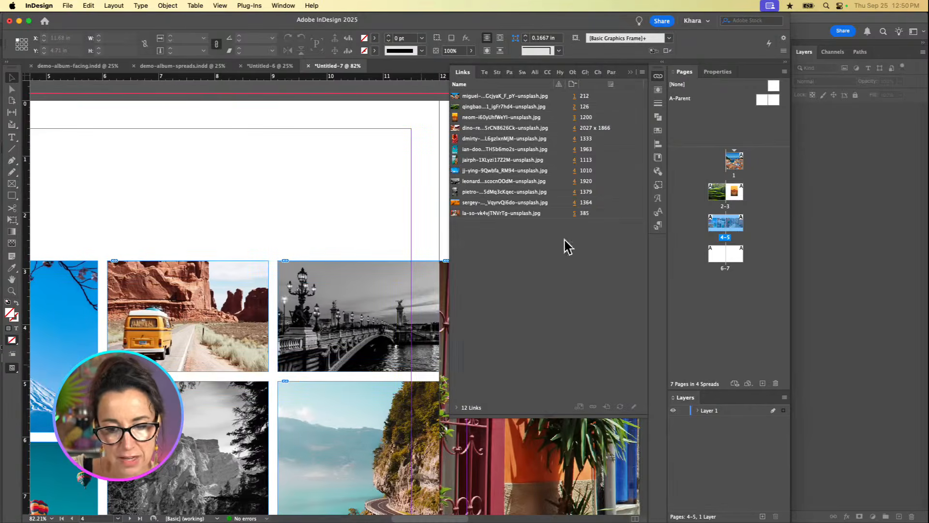
pyautogui.click(631, 71)
pyautogui.scroll(-2, 423, 297)
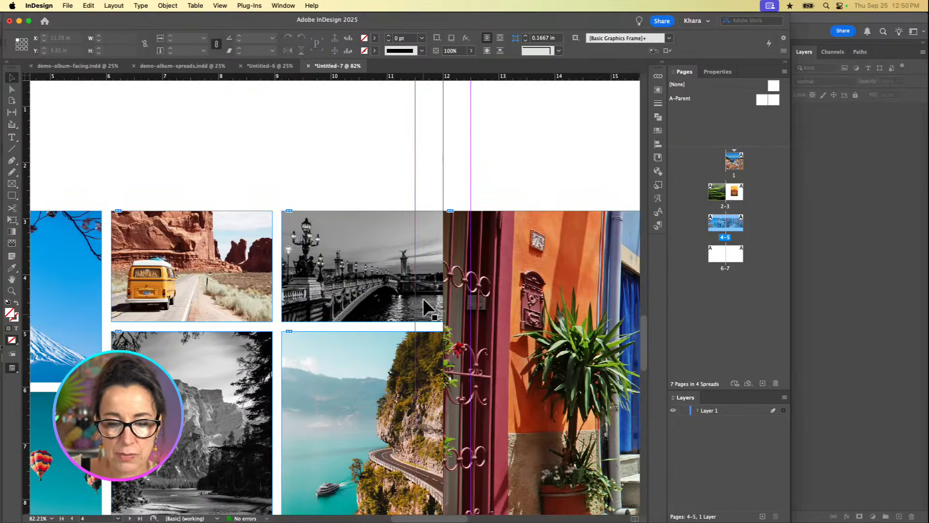
pyautogui.scroll(-4, 423, 298)
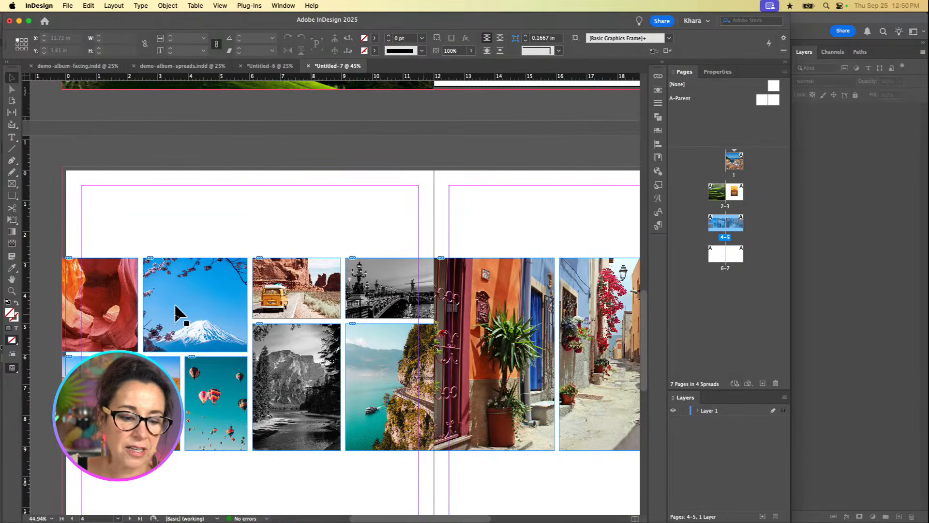
pyautogui.scroll(-5, 211, 301)
pyautogui.hscroll(-1, 211, 301)
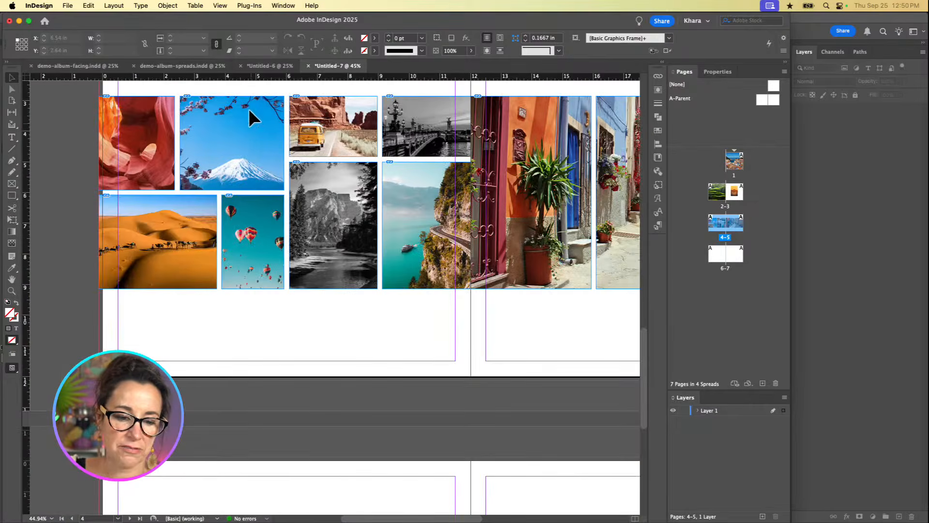
# Step: Select the snow-capped mountain photo with blossom branches on page 4 and reveal its linked file in Bridge
pyautogui.click(236, 134)
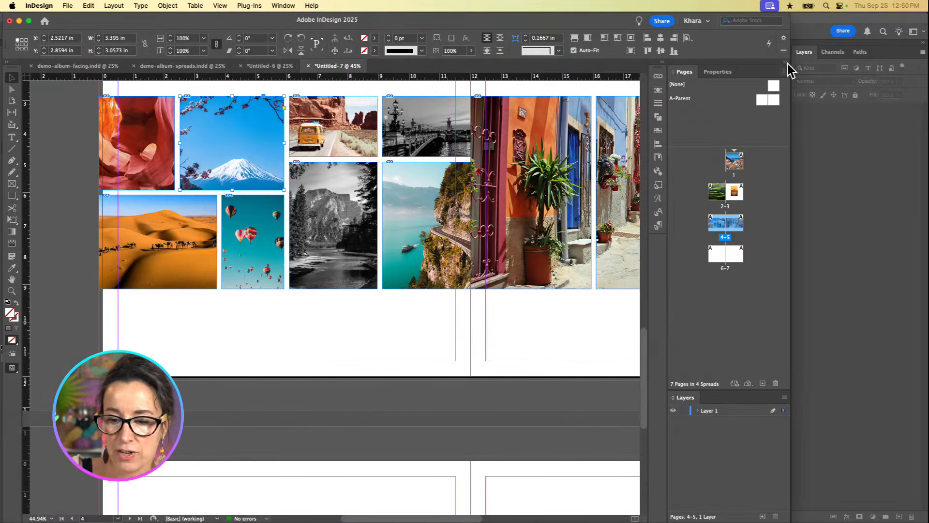
pyautogui.click(658, 76)
pyautogui.click(641, 71)
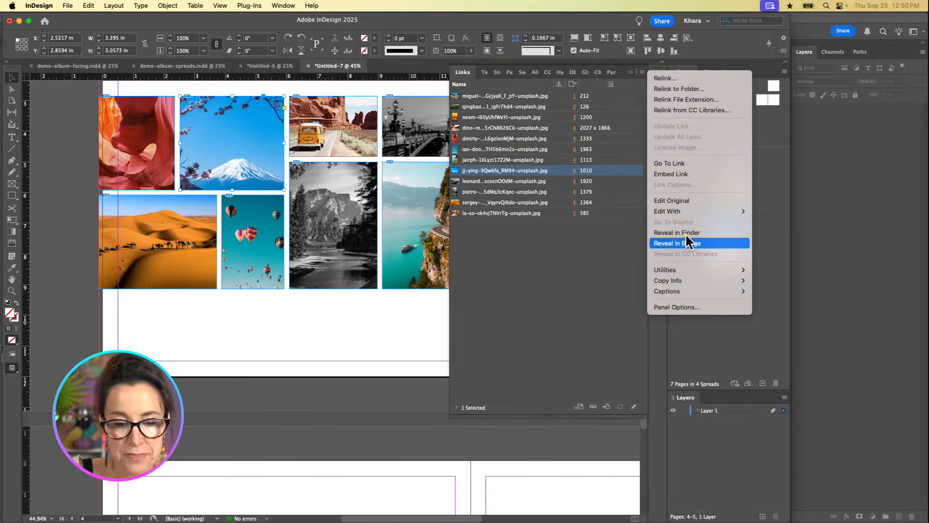
pyautogui.click(232, 145)
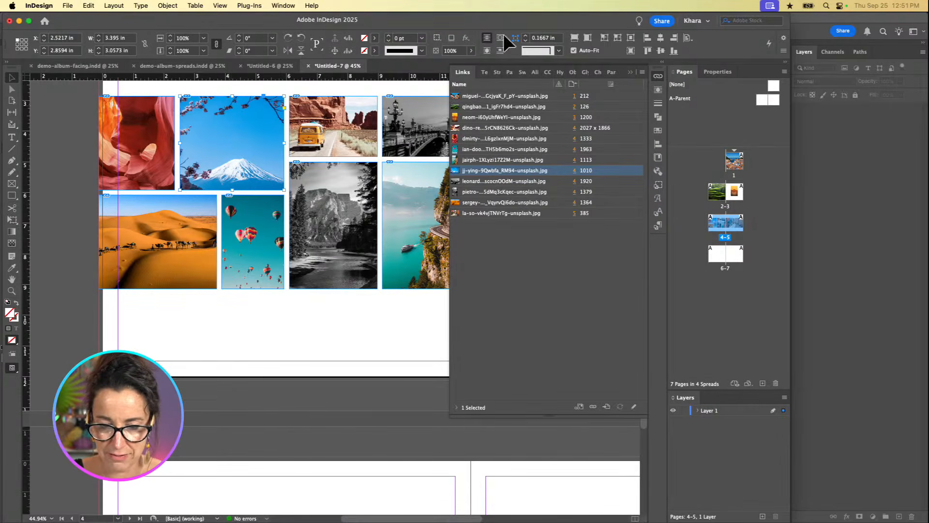
pyautogui.moveTo(411, 519)
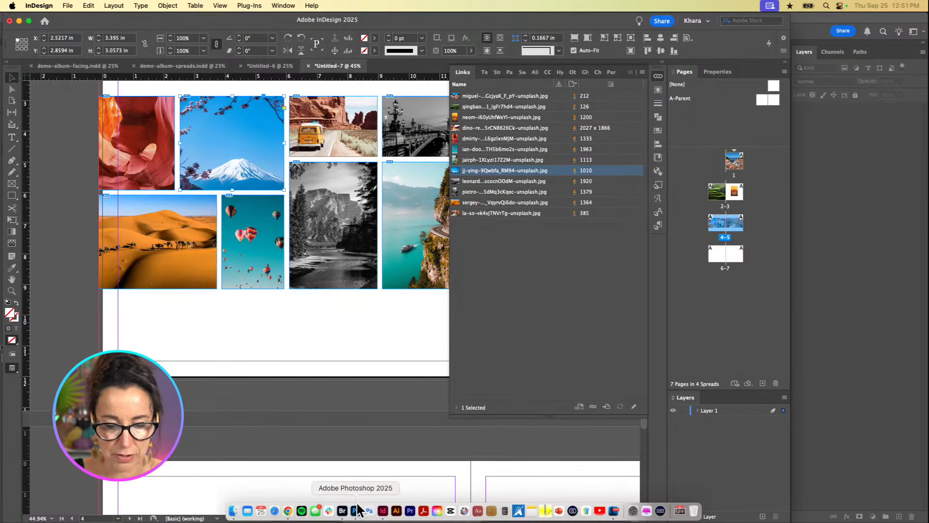
pyautogui.click(642, 71)
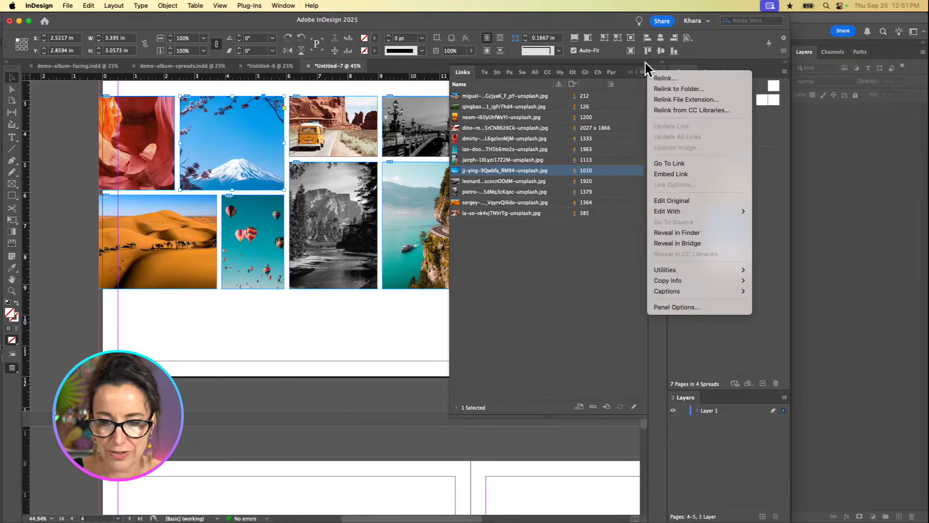
pyautogui.click(680, 241)
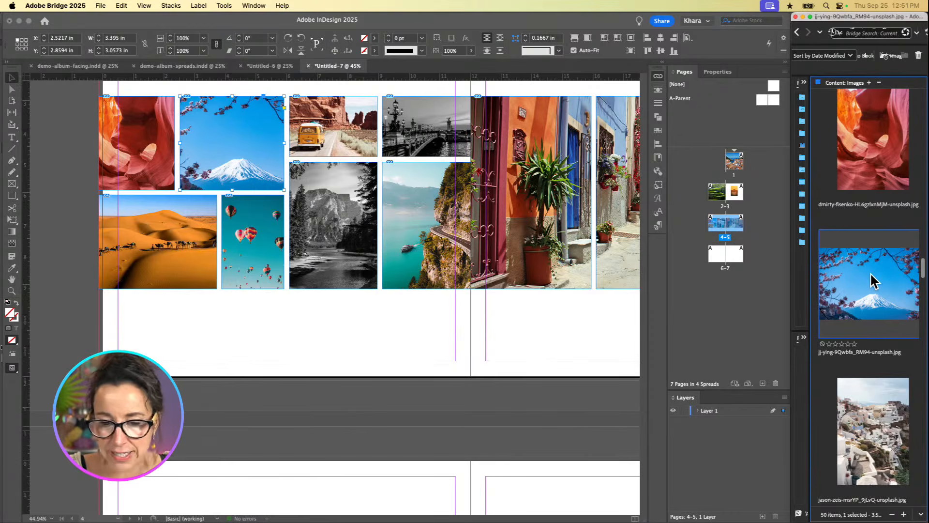
# Step: Look over the spread on pages 4–5 and switch from Bridge back to InDesign
pyautogui.hscroll(1, 616, 312)
pyautogui.scroll(1, 617, 312)
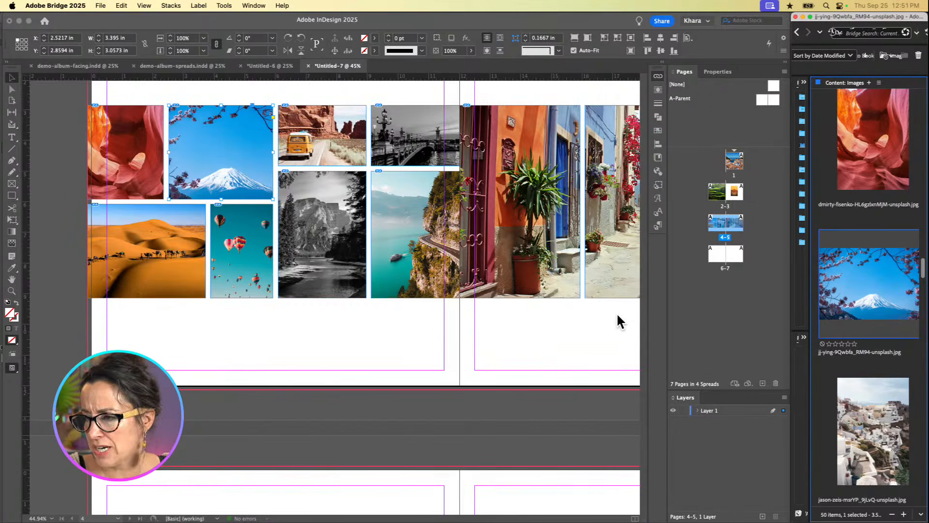
pyautogui.hscroll(3, 550, 334)
pyautogui.scroll(3, 550, 333)
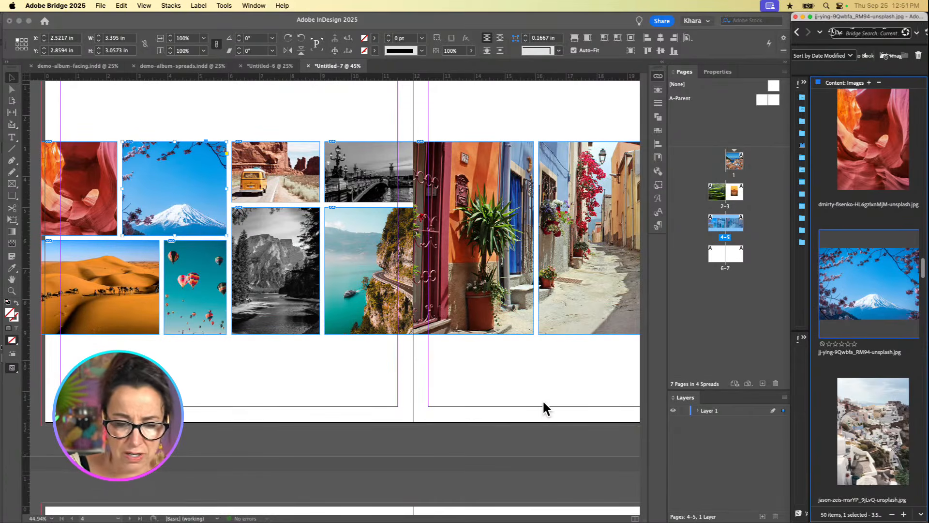
pyautogui.click(101, 117)
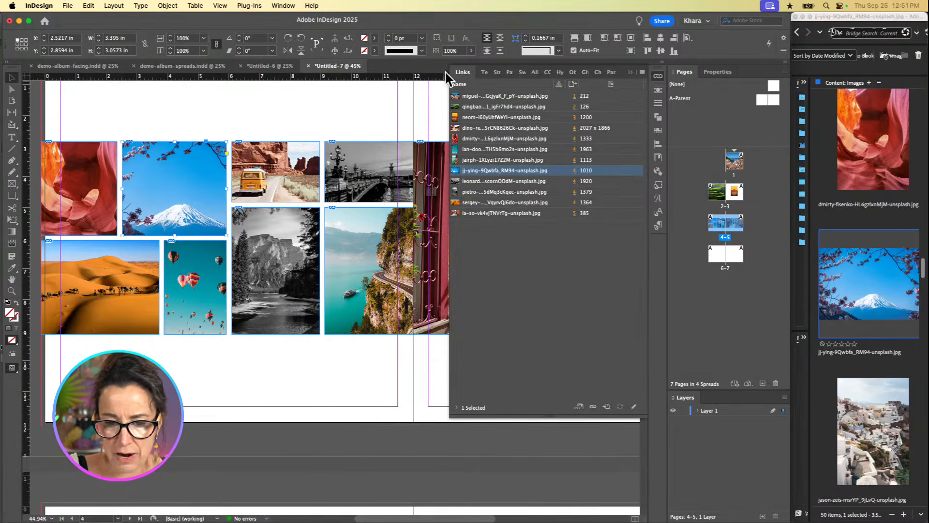
# Step: Narrow and put away the list of links, and look over the album spreads up to page 1
pyautogui.moveTo(451, 67); pyautogui.dragTo(533, 72)
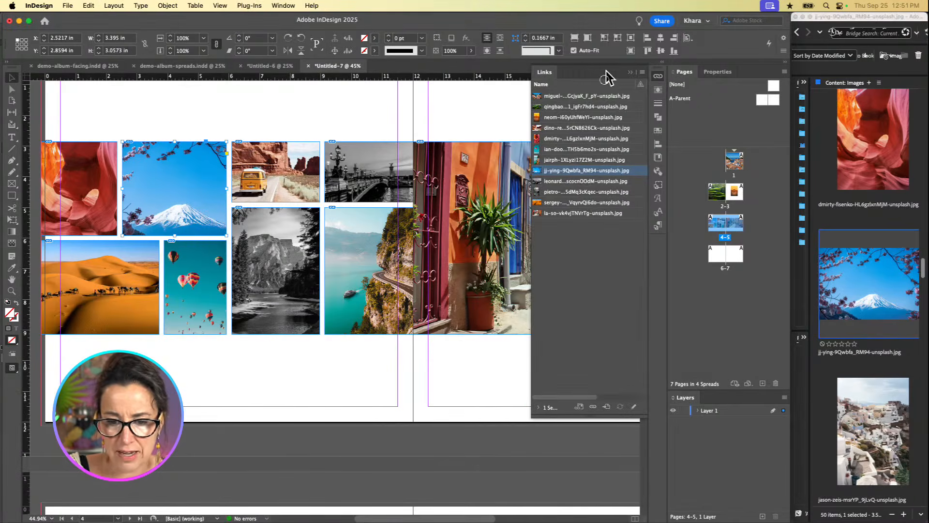
pyautogui.click(634, 66)
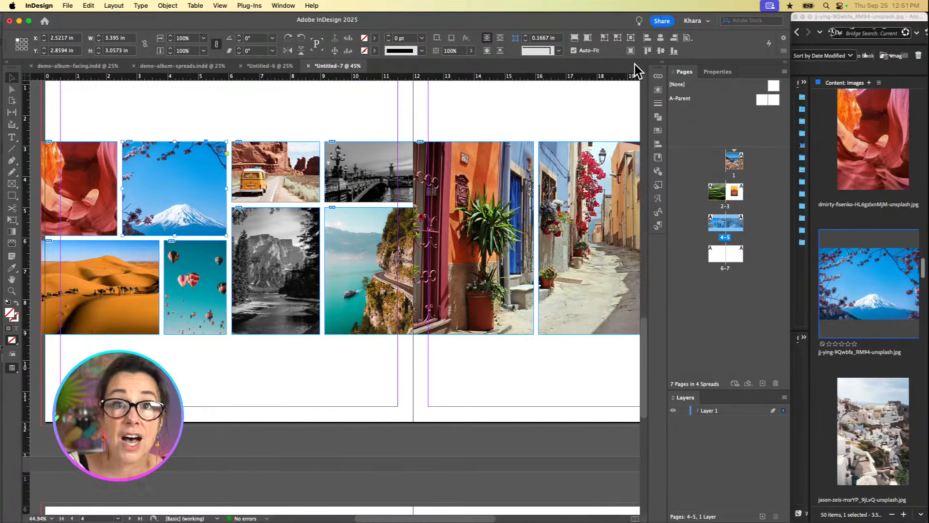
pyautogui.scroll(-5, 561, 245)
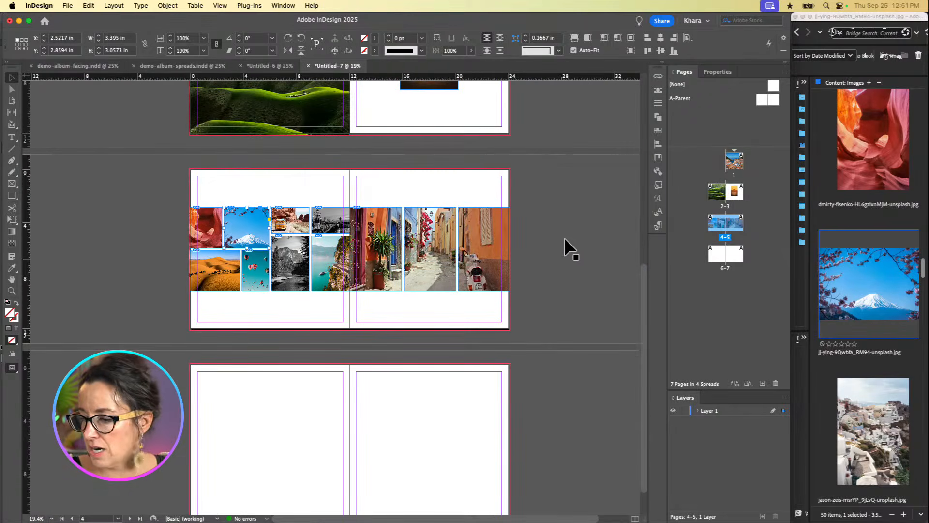
pyautogui.scroll(5, 569, 238)
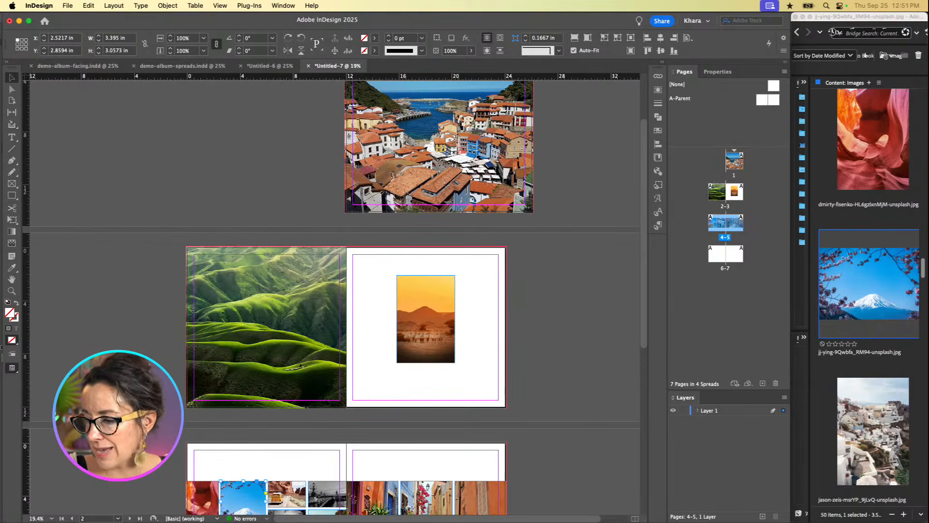
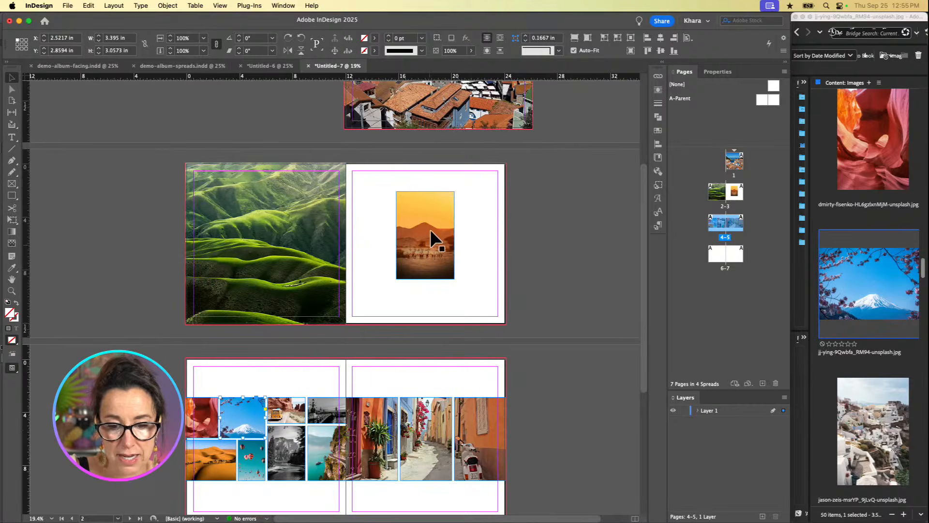
# Step: Reshape the sunset photo's frame on page 3 into a landscape about 6.76 in wide and center it horizontally on the page
pyautogui.click(431, 228)
pyautogui.press('super+equal')
pyautogui.hscroll(-3, 431, 228)
pyautogui.scroll(1, 430, 228)
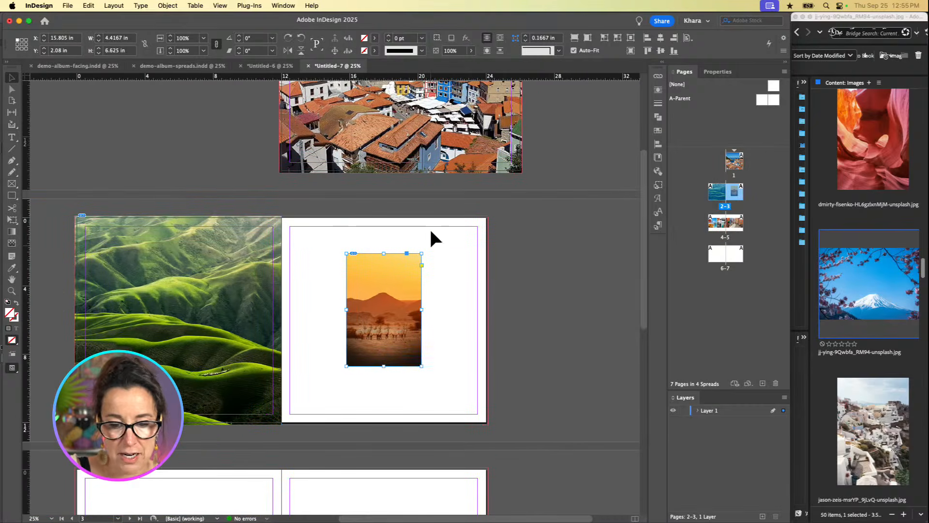
pyautogui.moveTo(424, 356); pyautogui.dragTo(461, 328)
pyautogui.moveTo(440, 270); pyautogui.dragTo(416, 267)
# Step: Shift the image inside the landscape frame on page 3 so the antelope herd fills it, and deselect it
pyautogui.press('a')
pyautogui.click(419, 281)
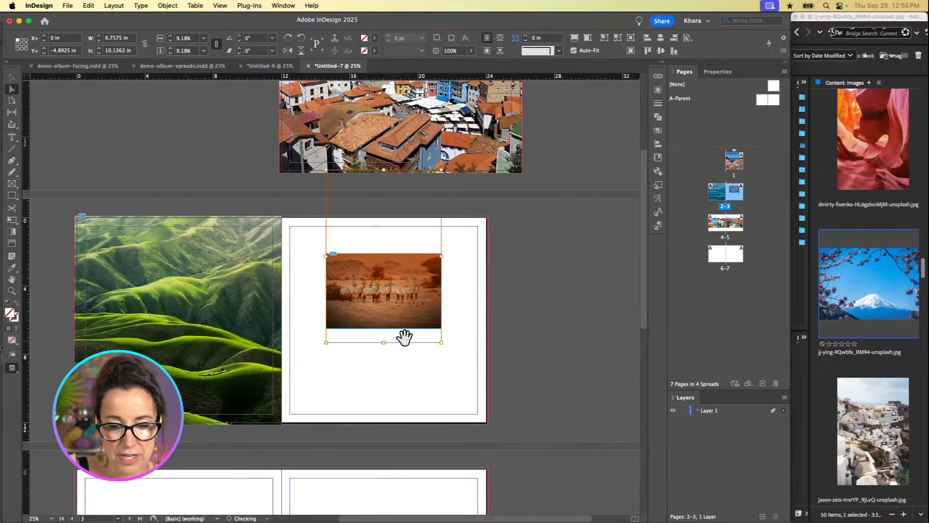
pyautogui.click(409, 353)
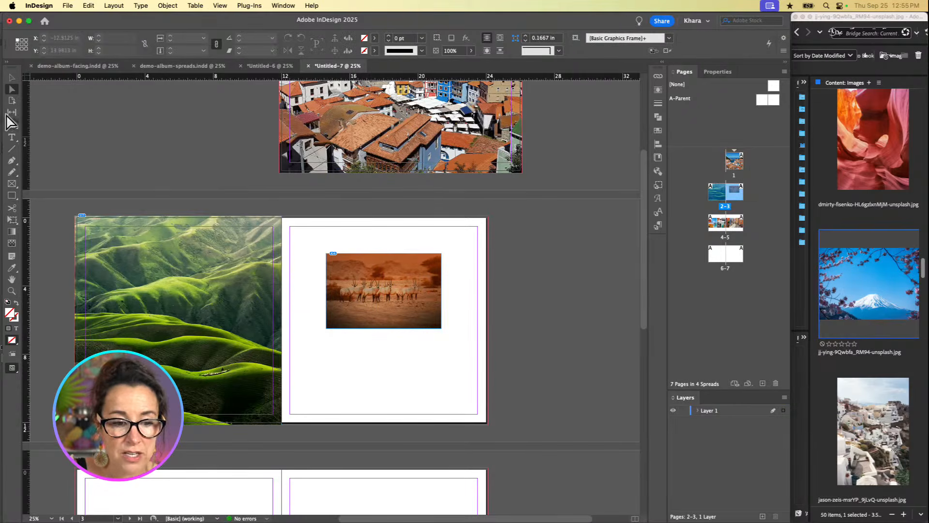
# Step: Draw a text frame about 6.76 by 2.5 in beneath the antelope photo and fill it with placeholder text
pyautogui.click(12, 138)
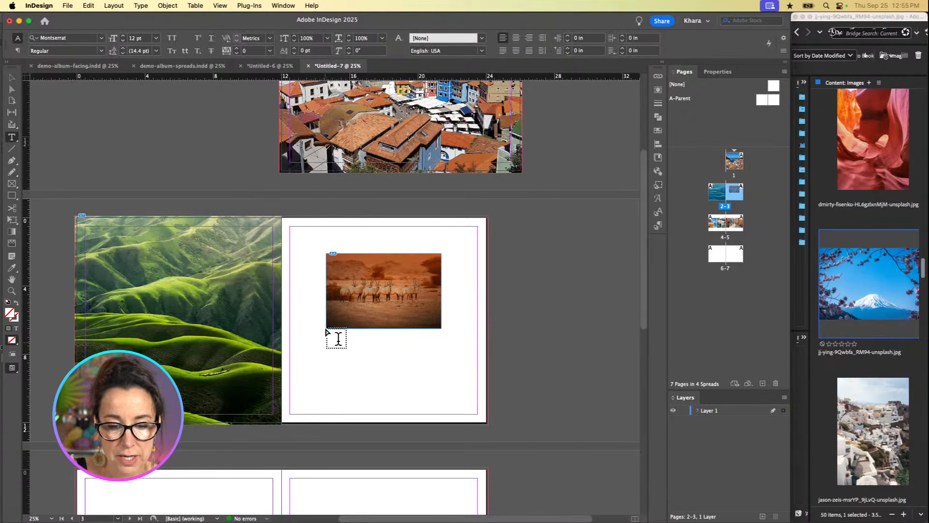
pyautogui.moveTo(326, 343); pyautogui.dragTo(443, 375)
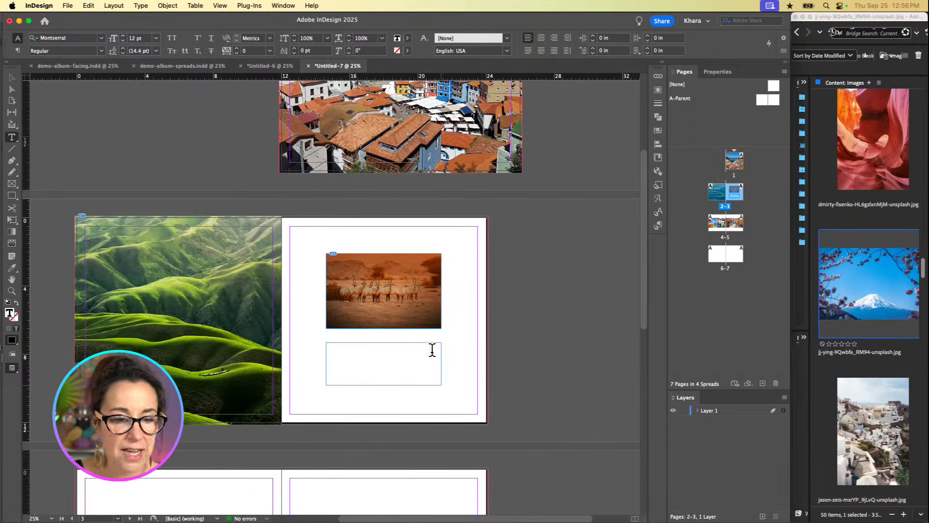
pyautogui.click(143, 6)
pyautogui.moveTo(201, 333)
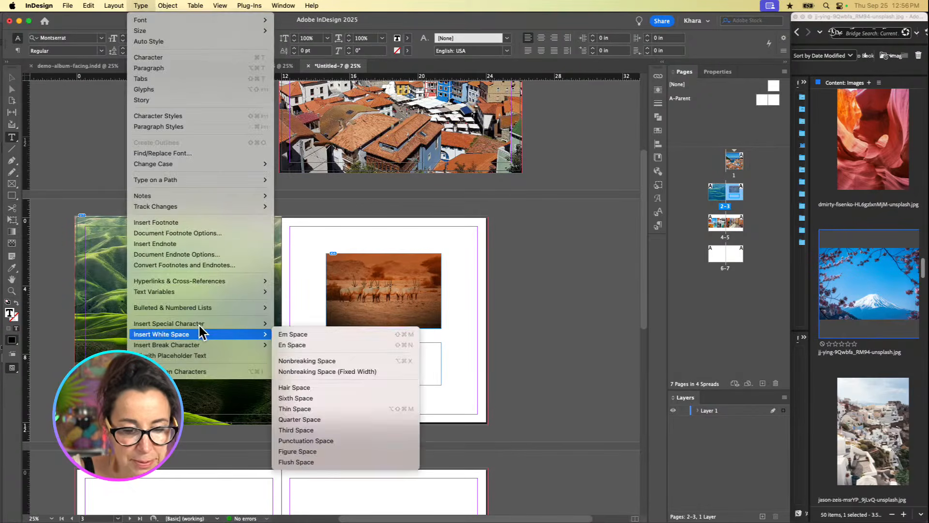
pyautogui.click(202, 355)
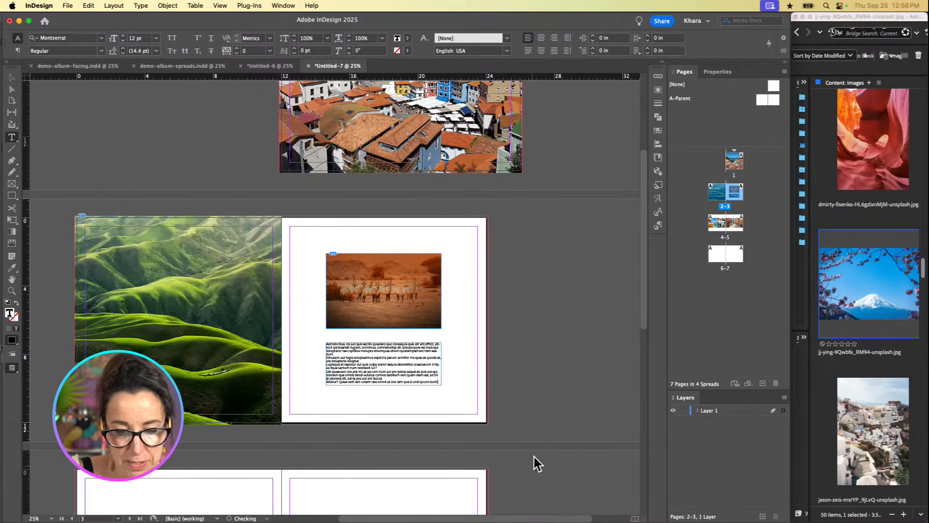
# Step: Examine the placeholder text on page 3 up close, selecting the whole story and then only its first letter
pyautogui.click(380, 354)
pyautogui.press('super+equal')
pyautogui.press('super+equal')
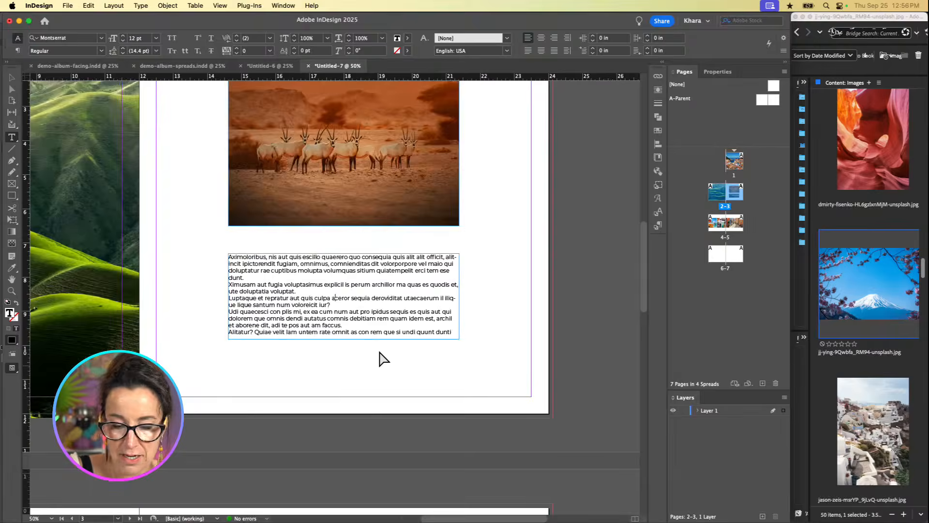
pyautogui.scroll(3, 380, 358)
pyautogui.press('super+a')
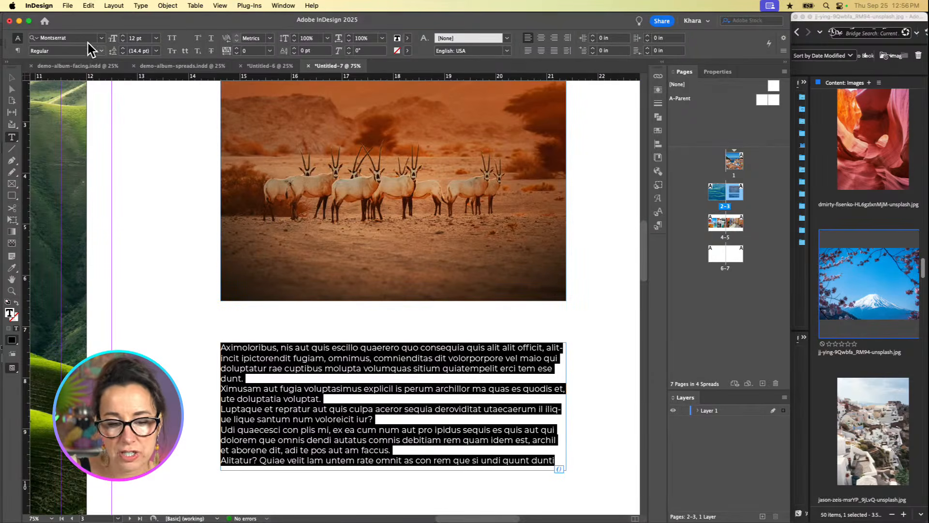
pyautogui.click(229, 358)
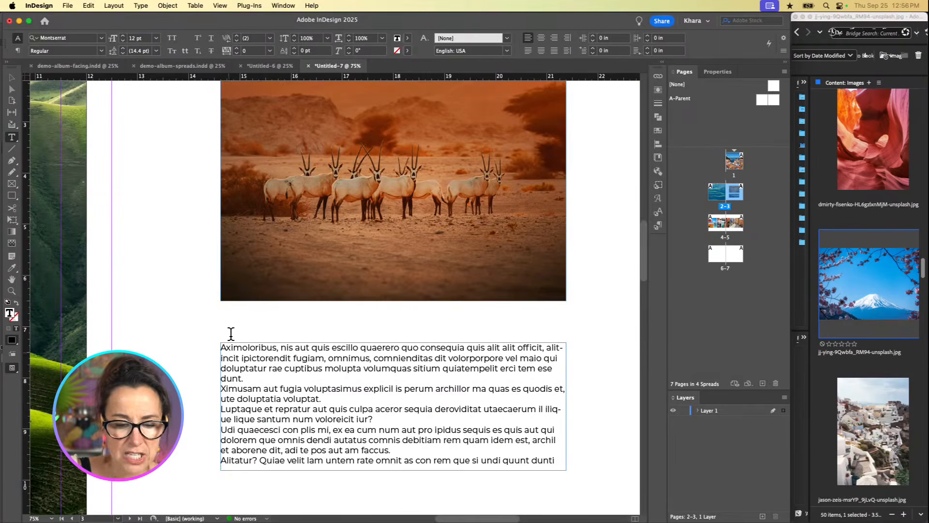
pyautogui.moveTo(221, 348); pyautogui.dragTo(227, 347)
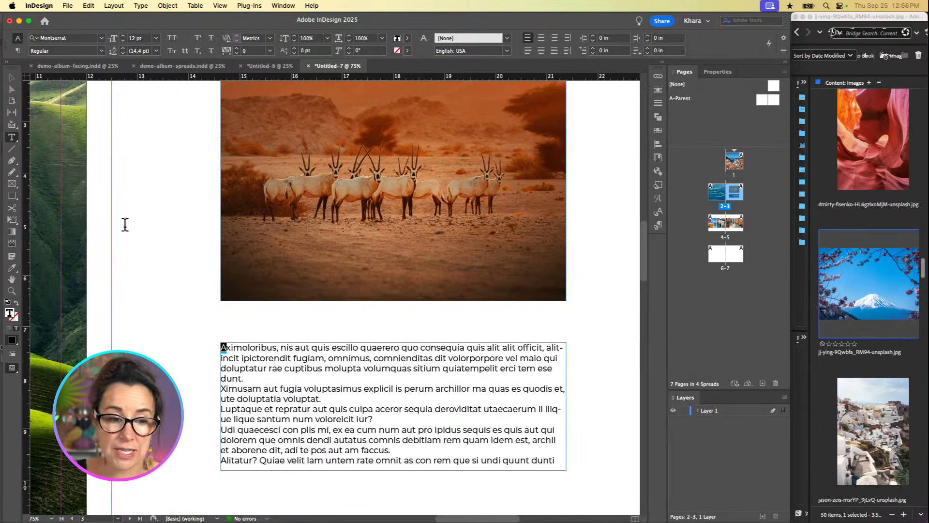
# Step: Move the placeholder text frame up closer to the antelope photo, to about Y 6.99 in
pyautogui.click(12, 77)
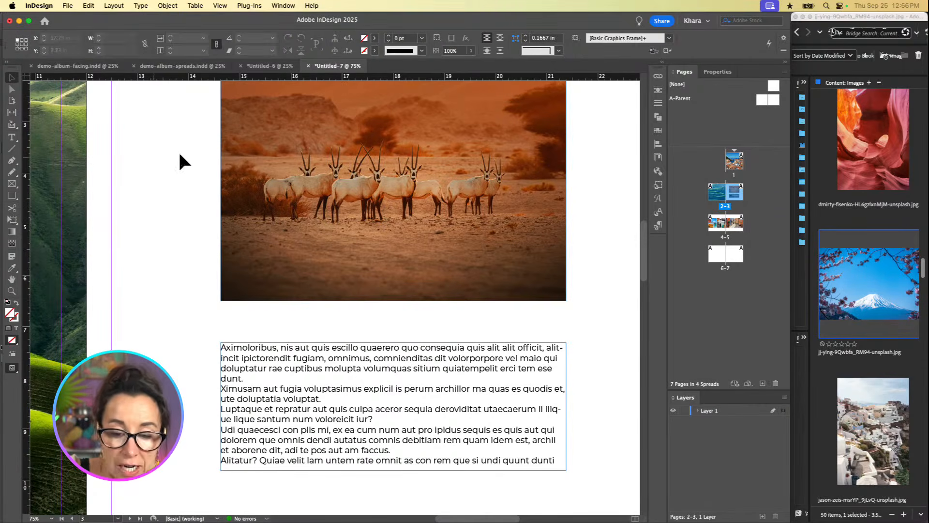
pyautogui.moveTo(401, 375); pyautogui.dragTo(400, 359)
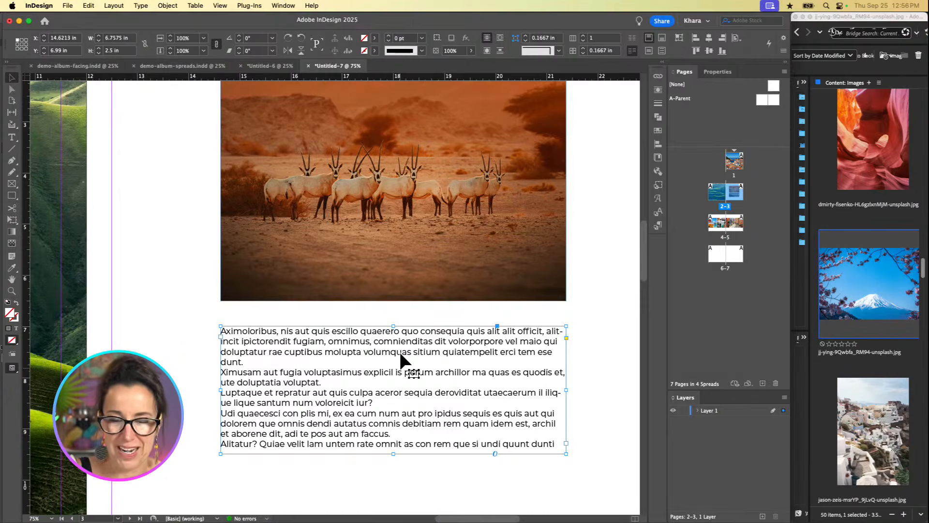
pyautogui.press('super+minus')
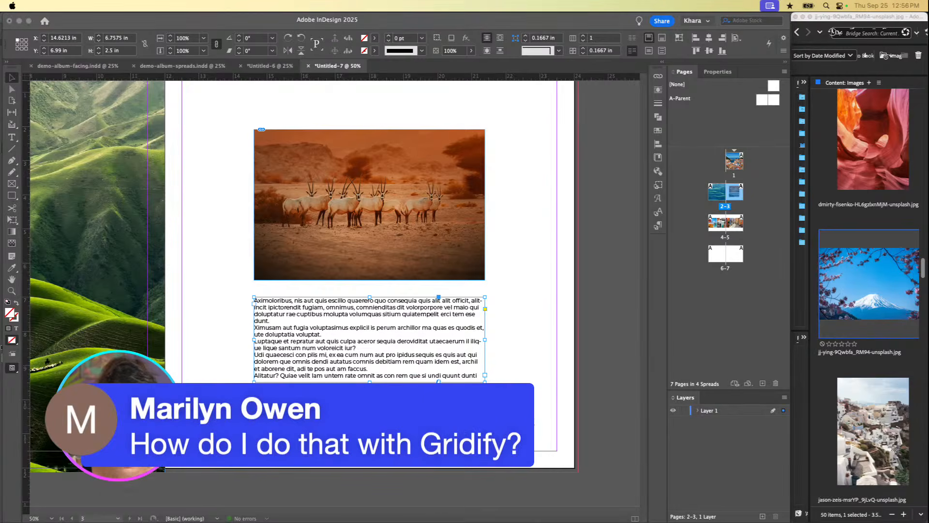
# Step: Draw a Gridify grid of text frames on page 7, four columns by two rows, about 8.97 by 4.88 in overall
pyautogui.click(539, 420)
pyautogui.scroll(-15, 334, 291)
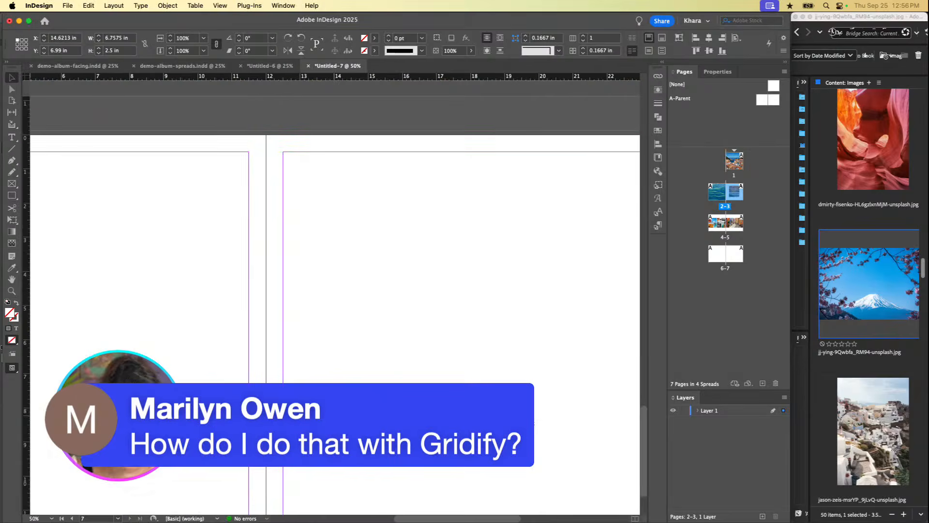
pyautogui.press('super+minus')
pyautogui.press('t')
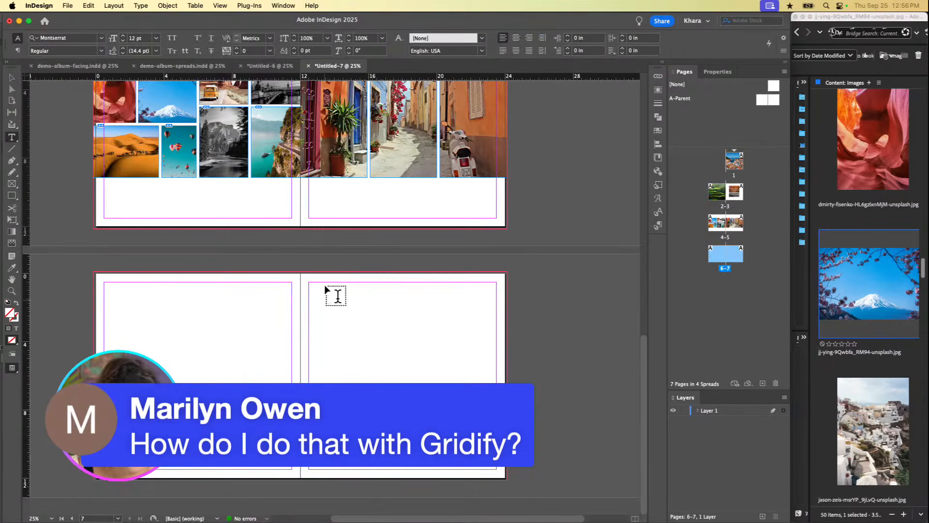
pyautogui.moveTo(322, 302); pyautogui.dragTo(478, 373)
pyautogui.press('Right')
pyautogui.press('Right')
pyautogui.press('Right')
pyautogui.press('Up')
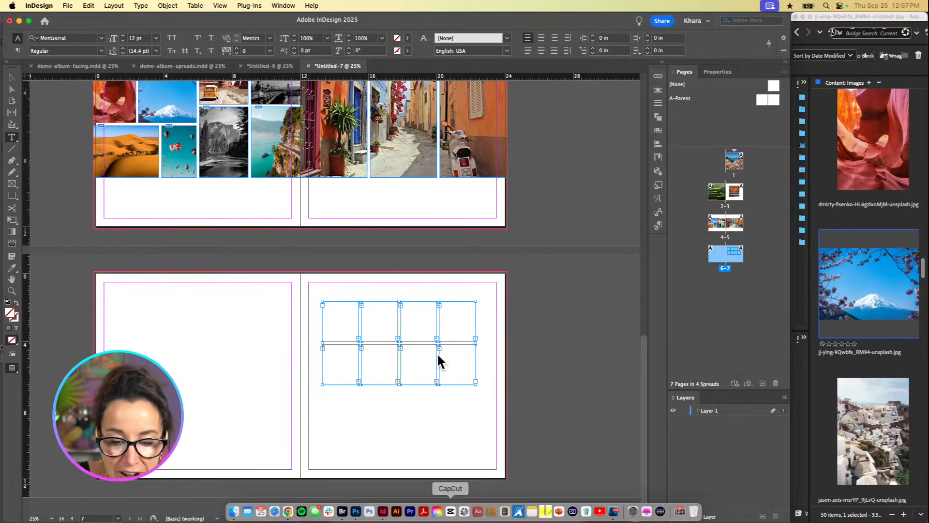
# Step: Show the text threads linking the eight selected text frames on page 7
pyautogui.press('super+equal')
pyautogui.press('super+equal')
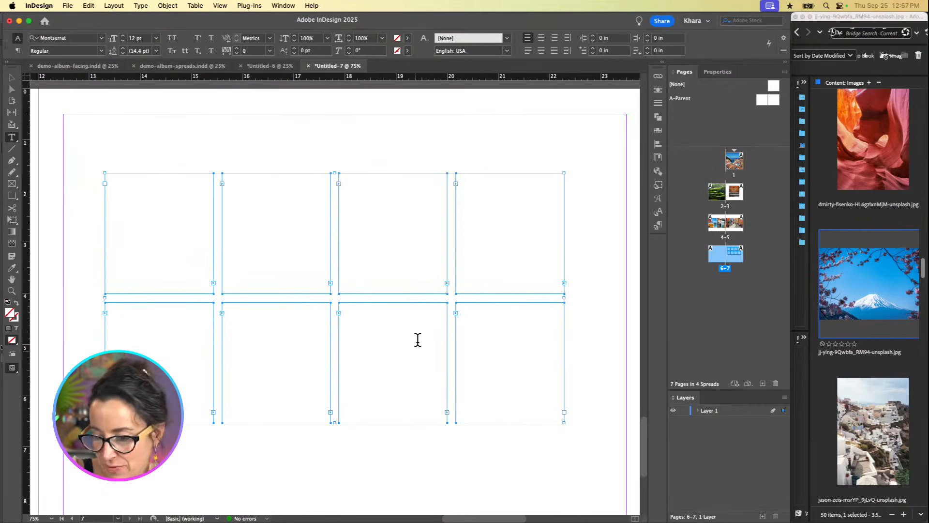
pyautogui.scroll(-2, 418, 339)
pyautogui.hscroll(-1, 418, 339)
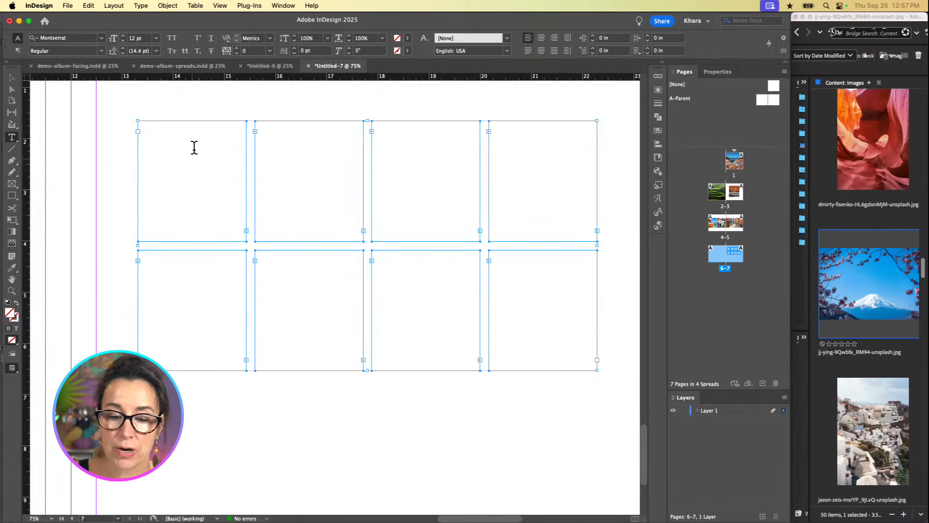
pyautogui.click(12, 78)
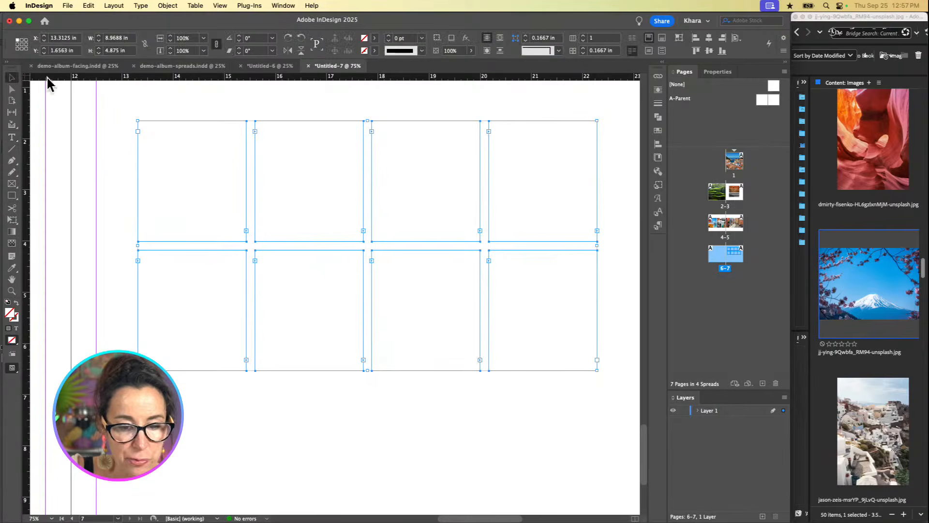
pyautogui.moveTo(206, 103); pyautogui.dragTo(533, 329)
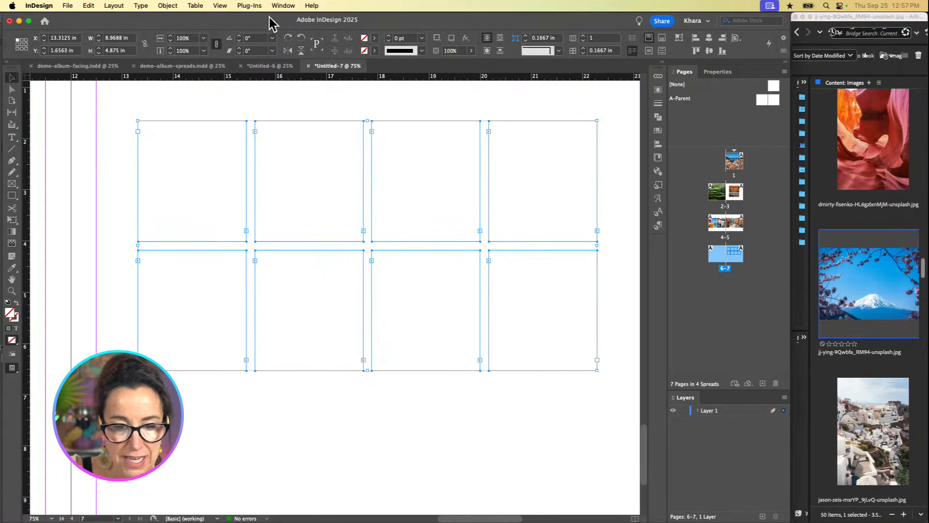
pyautogui.click(219, 6)
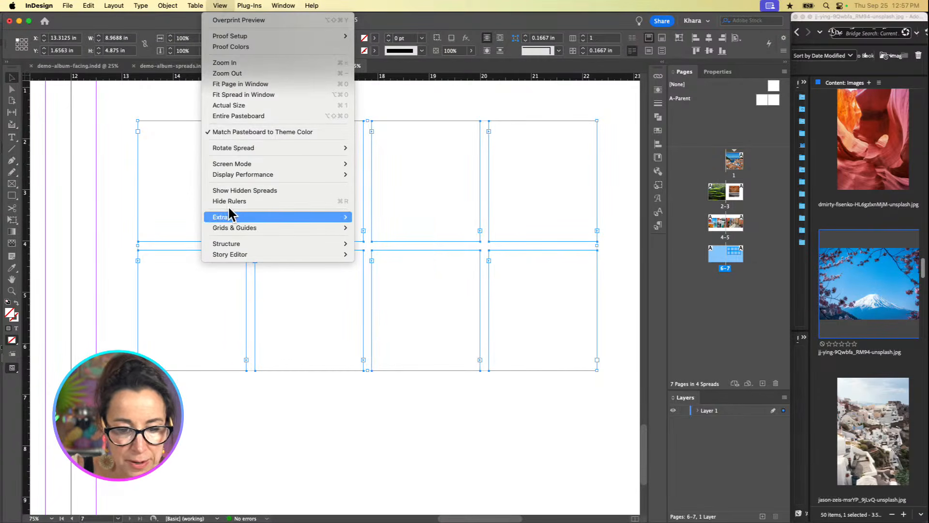
pyautogui.moveTo(230, 214)
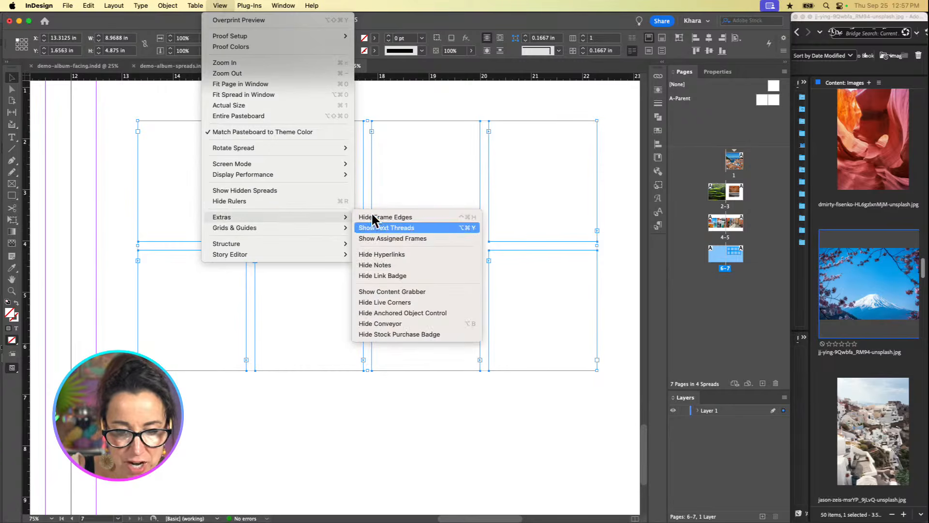
pyautogui.click(380, 228)
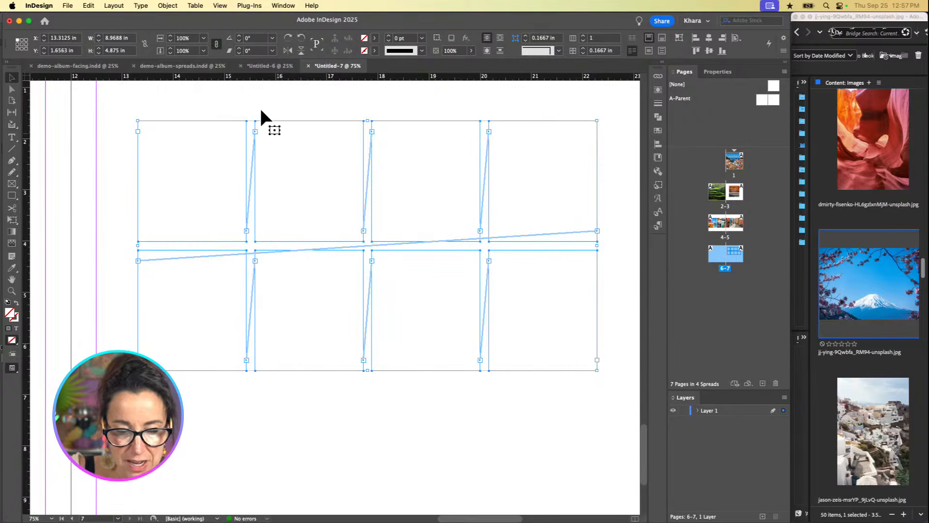
# Step: Try filling the first frame of the threaded grid with random characters, and clear them
pyautogui.click(230, 81)
pyautogui.press('t')
pyautogui.click(192, 122)
pyautogui.write("a'lskdfja'slkdf'lksdjf'l")
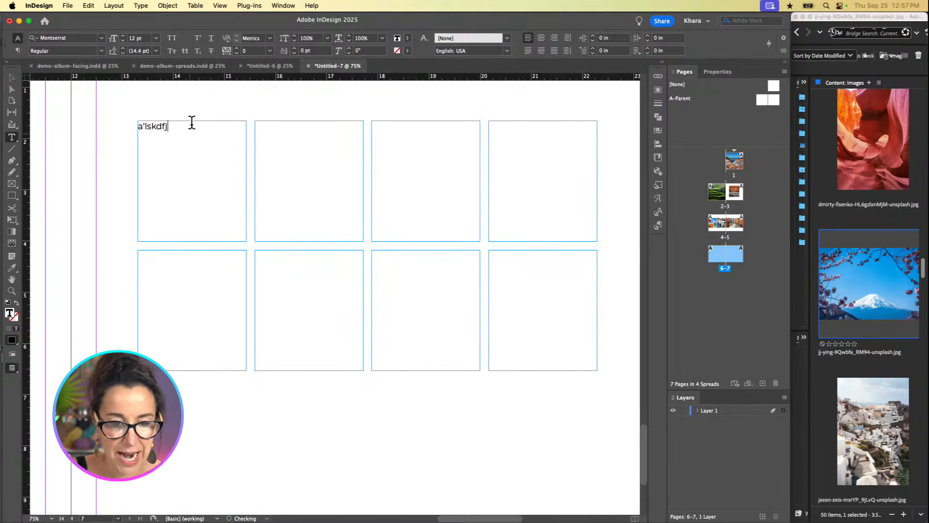
pyautogui.write("ksjdflkjs;lkfjs'ldkjflskdjflksdjf;lksejdflkdjf;lsjf a")
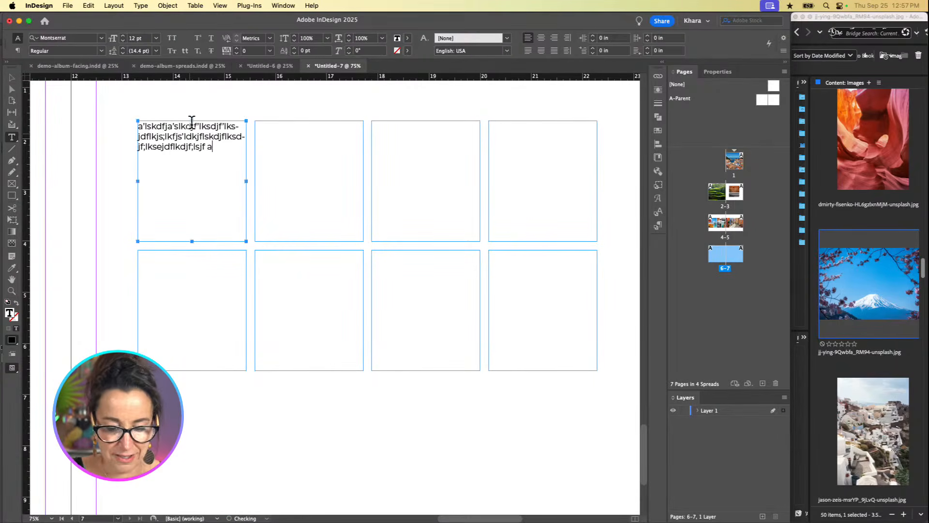
pyautogui.press('super+a')
pyautogui.press('BackSpace')
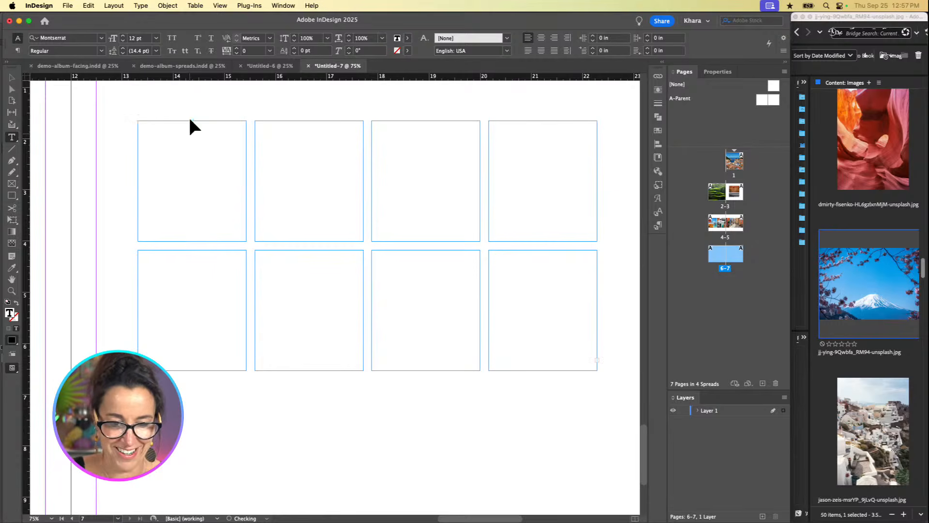
pyautogui.keyDown('super'); pyautogui.click(186, 159); pyautogui.keyUp('super')
pyautogui.press('super+v')
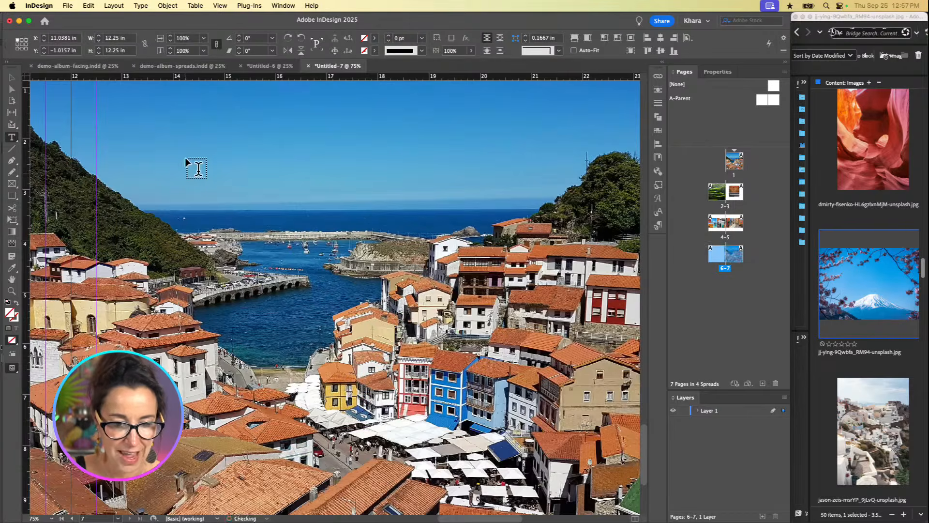
pyautogui.press('super+z')
# Step: Enter the random characters asdfsadfsdfsdfsdlfsdf in the first threaded frame on page 7, and paste copies onto two new lines
pyautogui.click(190, 157)
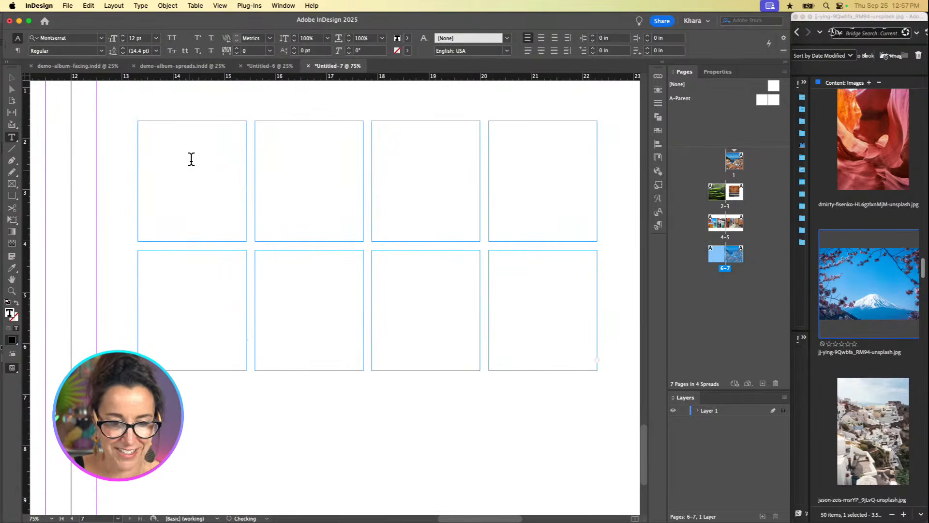
pyautogui.write('asdfsadfsdfsdfsdlfsdf')
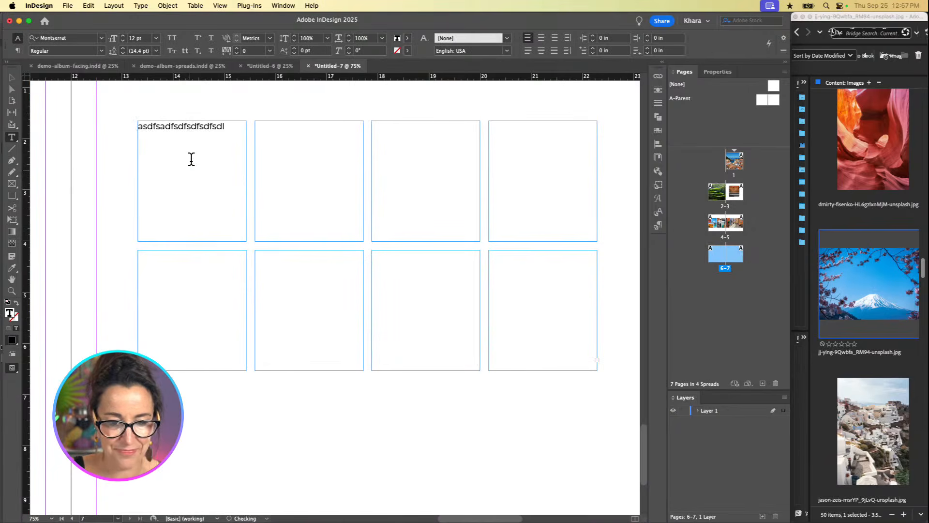
pyautogui.press('super+a')
pyautogui.press('super+c')
pyautogui.click(191, 159)
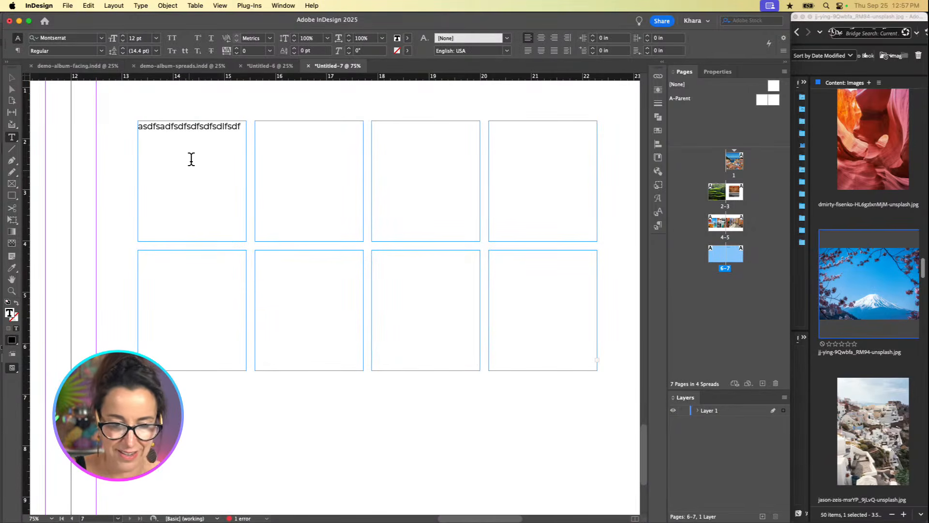
pyautogui.press('shift+super+a')
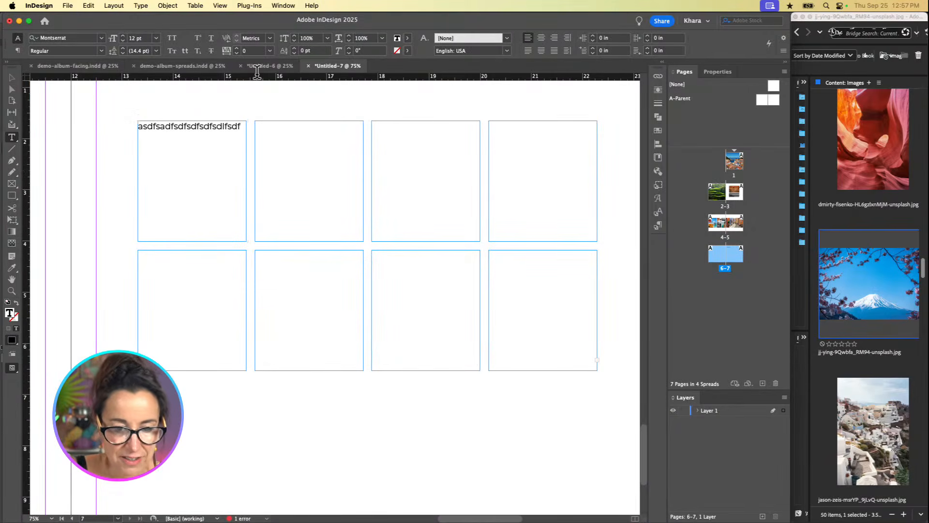
pyautogui.press('Return')
pyautogui.press('super+v')
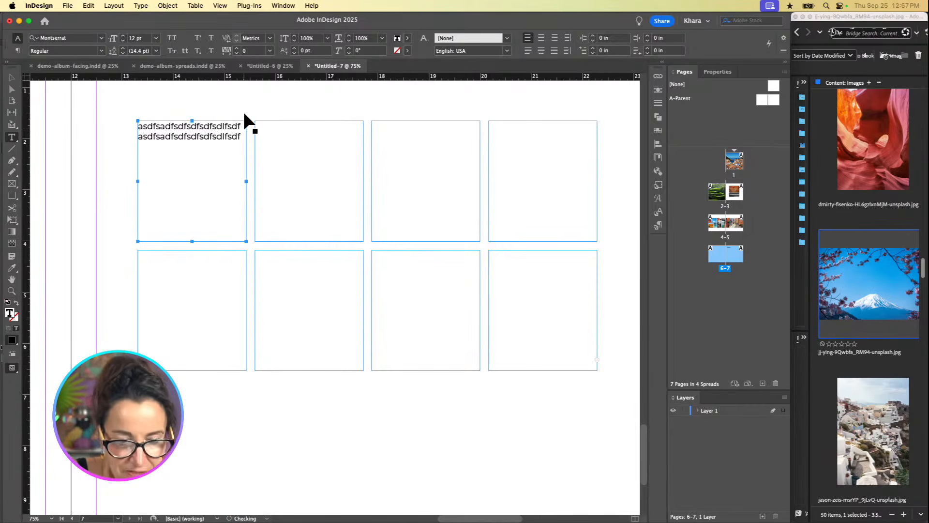
pyautogui.press('Return')
pyautogui.press('super+v')
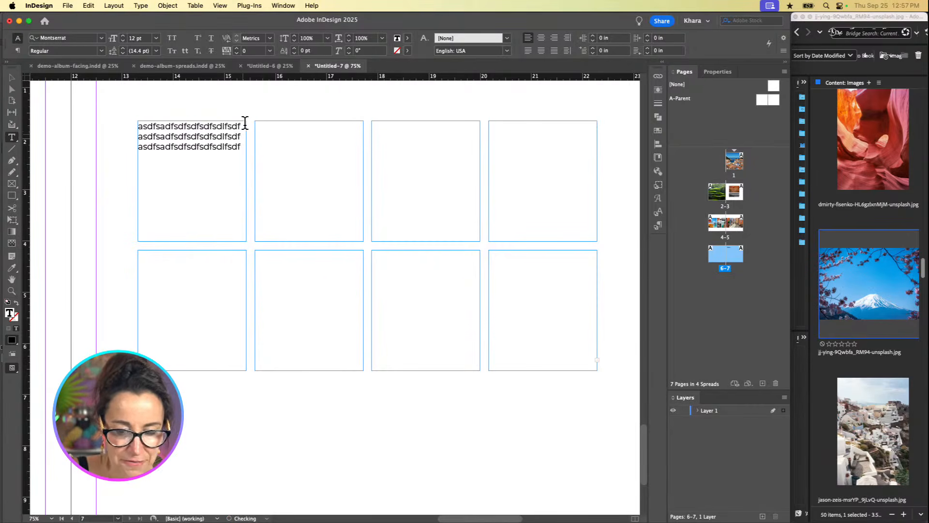
# Step: Continue the text in the first threaded frame with several more lines of random characters
pyautogui.write('asdlfjhasldjflsdkjflksf')
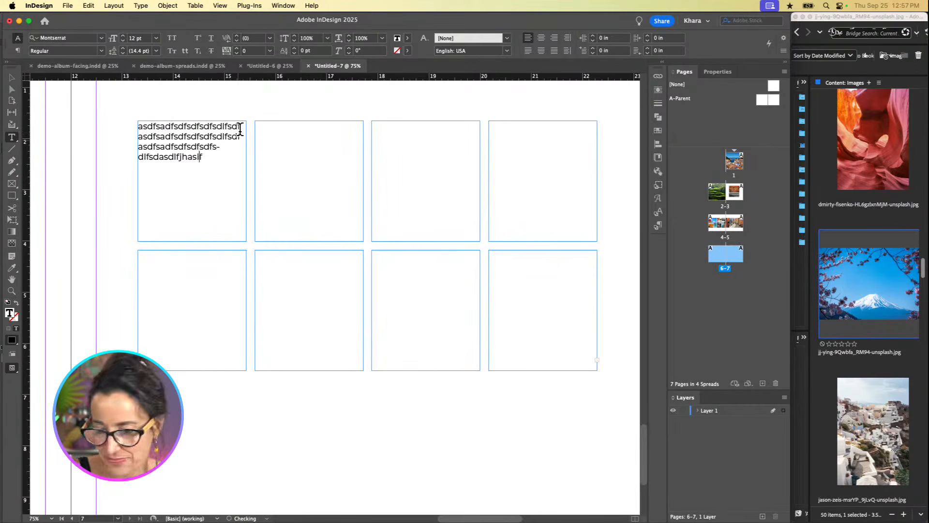
pyautogui.write('jlsdkjflksdjflsdjfljdksflkjdslfkjdslkfjdslkf')
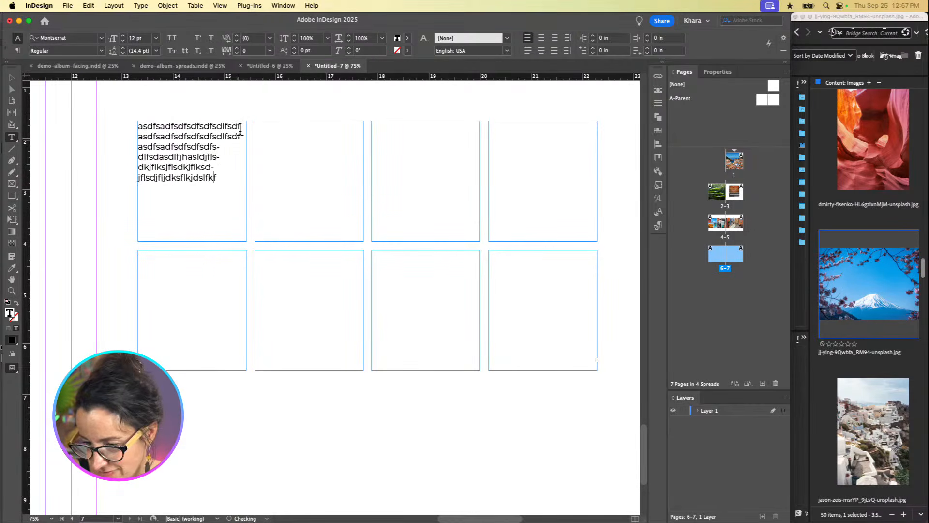
pyautogui.write('jdslkjflsdkjflasdkjf')
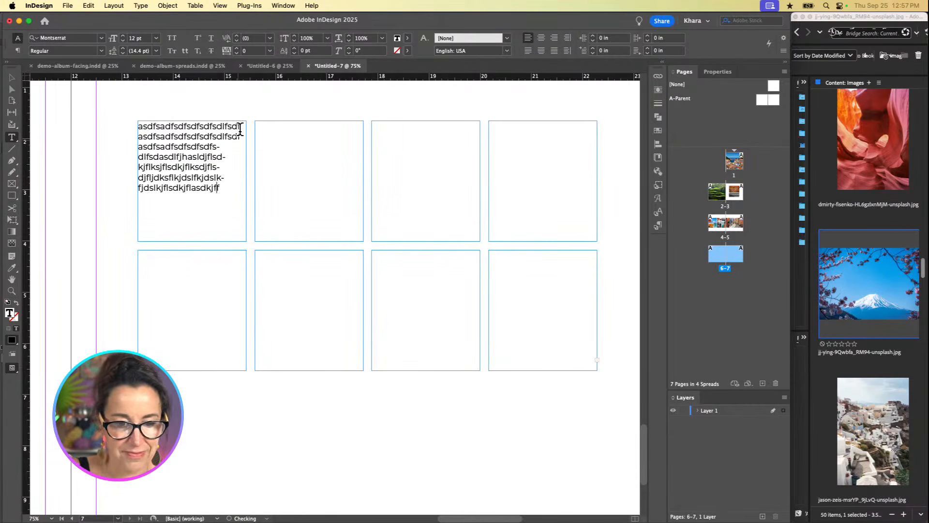
# Step: Duplicate all the random text at the end of the story so it overflows into the second threaded frame
pyautogui.moveTo(225, 188); pyautogui.dragTo(125, 111)
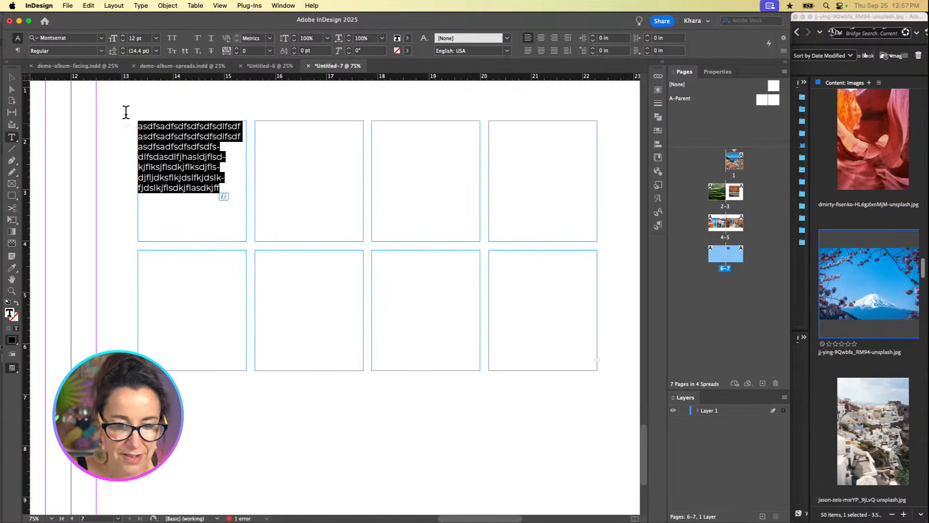
pyautogui.click(228, 180)
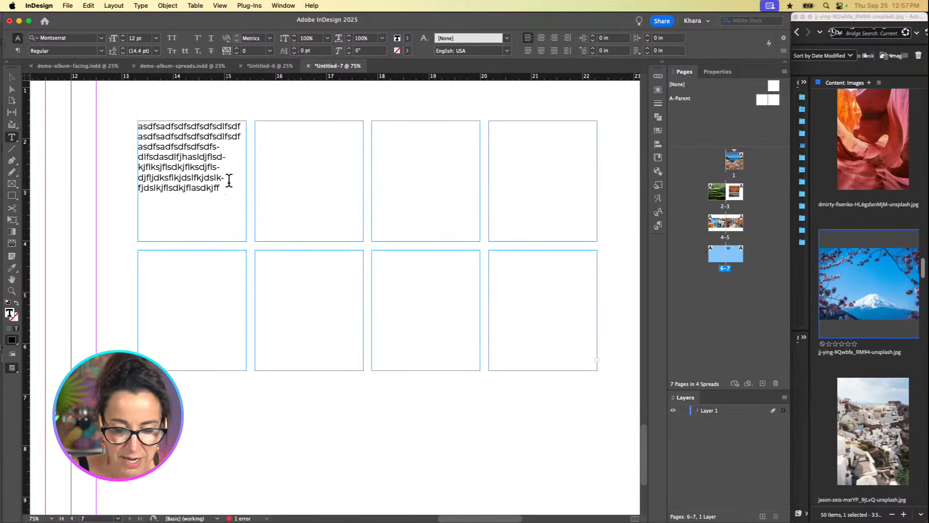
pyautogui.write('asdfsadfsdfsdfsdlfsdf asdfsadfsdfsdfsdlfsdf asdfsadfsdfsdfsdlfsdasdlfjhasldjflsdkjflksjflsdkjflksdjflsdjfljdksflkjdslkjdslkfjdslkjflsdkjflasdkjff')
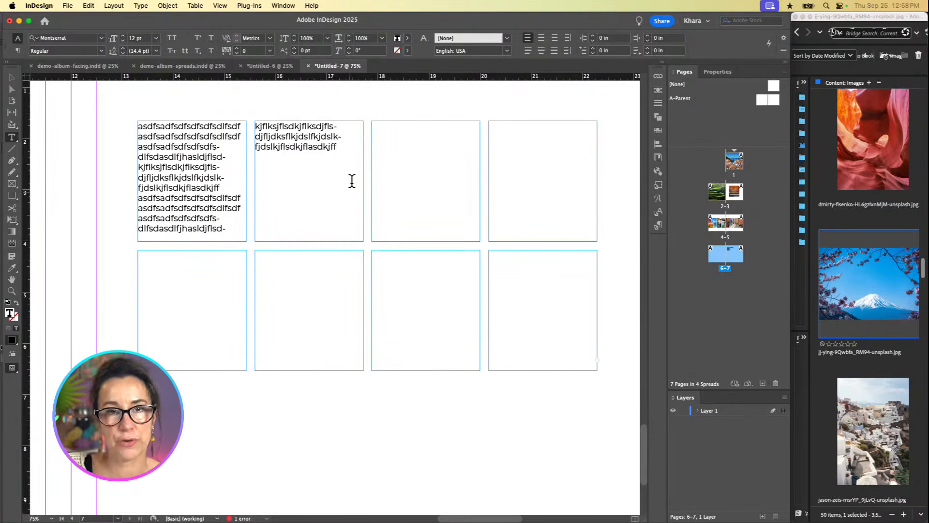
# Step: Delete the upper row of four threaded text frames on page 7
pyautogui.press('Escape')
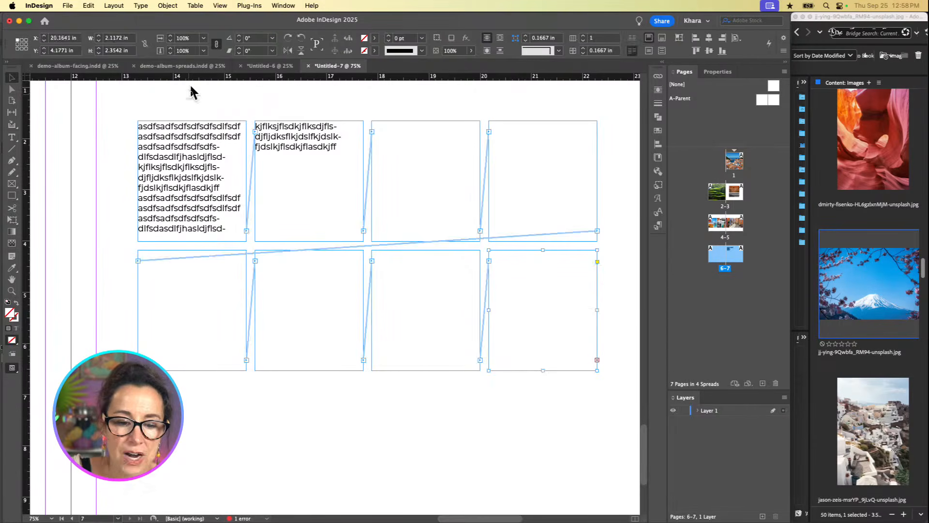
pyautogui.moveTo(188, 108); pyautogui.dragTo(563, 237)
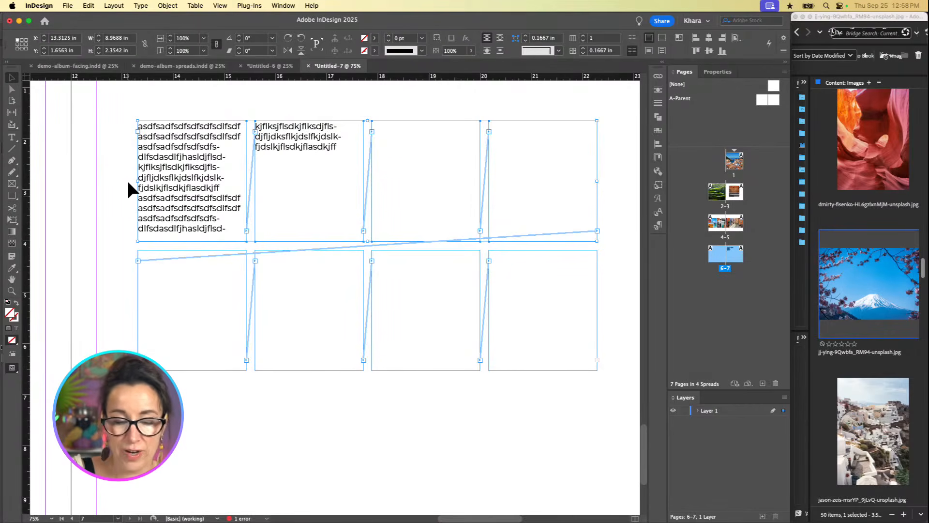
pyautogui.press('Delete')
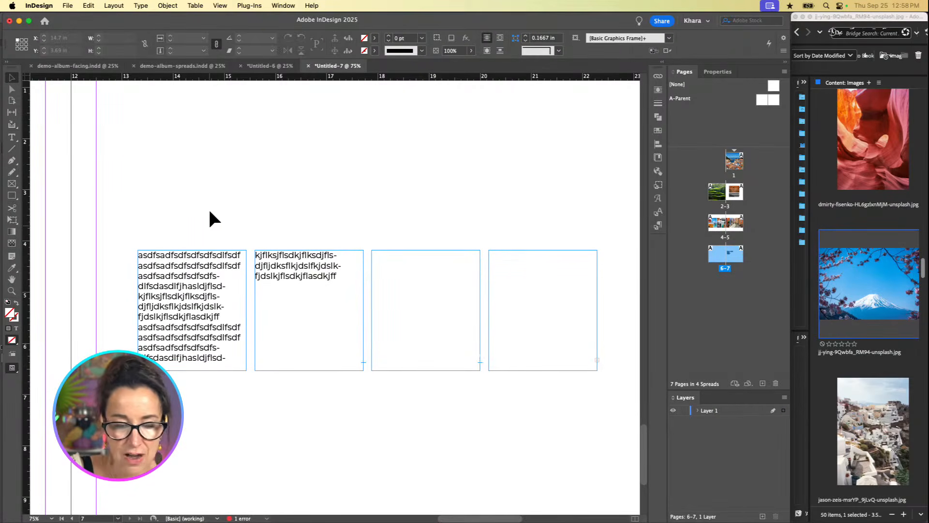
# Step: Delete the remaining row of threaded text frames to clear page 7
pyautogui.moveTo(193, 212); pyautogui.dragTo(282, 292)
pyautogui.hscroll(-10, 283, 292)
pyautogui.press('Delete')
pyautogui.hscroll(3, 281, 288)
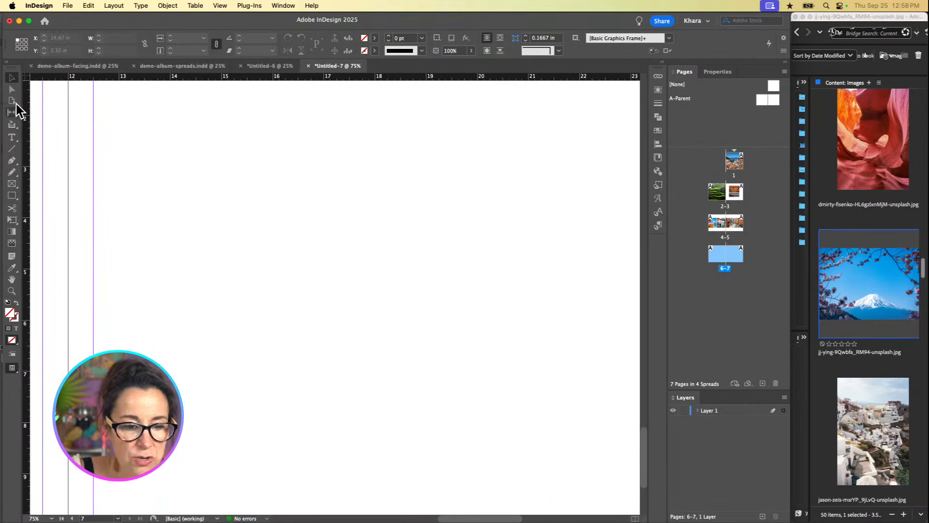
# Step: Draw a Gridify grid of empty graphic frames on page 7, three columns by two rows, about 5.74 by 3.02 in overall
pyautogui.click(12, 183)
pyautogui.moveTo(160, 129); pyautogui.dragTo(458, 272)
pyautogui.press('Up')
pyautogui.press('Right')
pyautogui.press('Right')
# Step: Turn the first graphic frame of the grid into a text frame containing adfasfasdfsdfasdfsdfsd, and deselect it
pyautogui.click(11, 138)
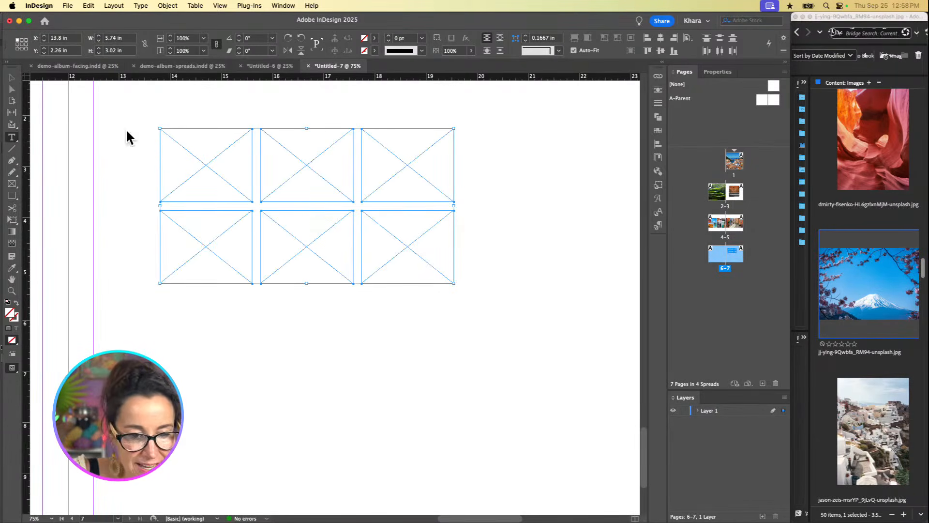
pyautogui.click(186, 130)
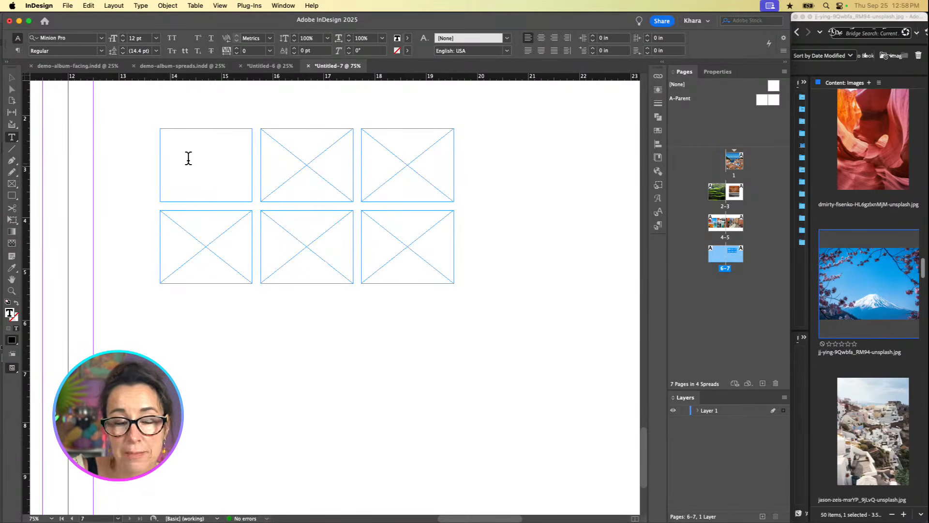
pyautogui.write('adfasfasdfsdfasdfsdfsd')
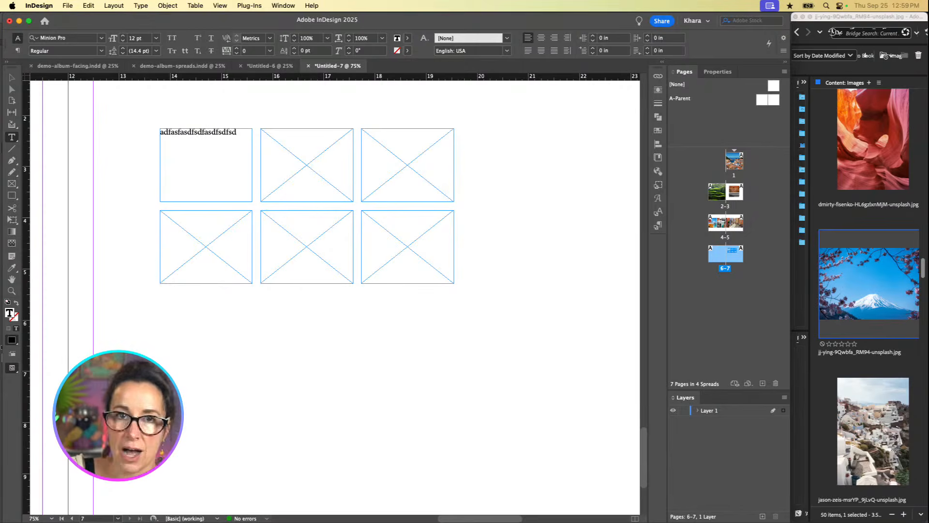
pyautogui.click(12, 78)
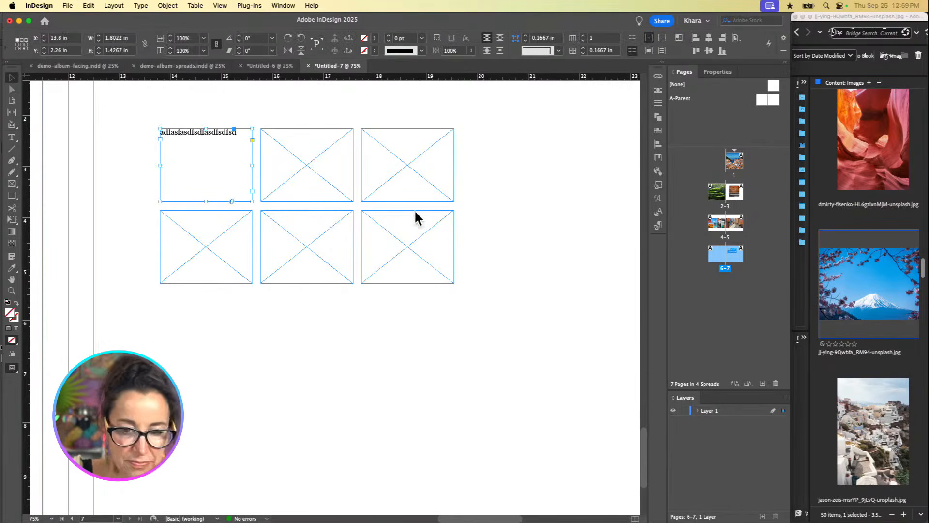
pyautogui.click(526, 201)
# Step: Review the book's spreads, from the frame grid on page 7 back to the cover and the antelope page
pyautogui.scroll(5, 526, 201)
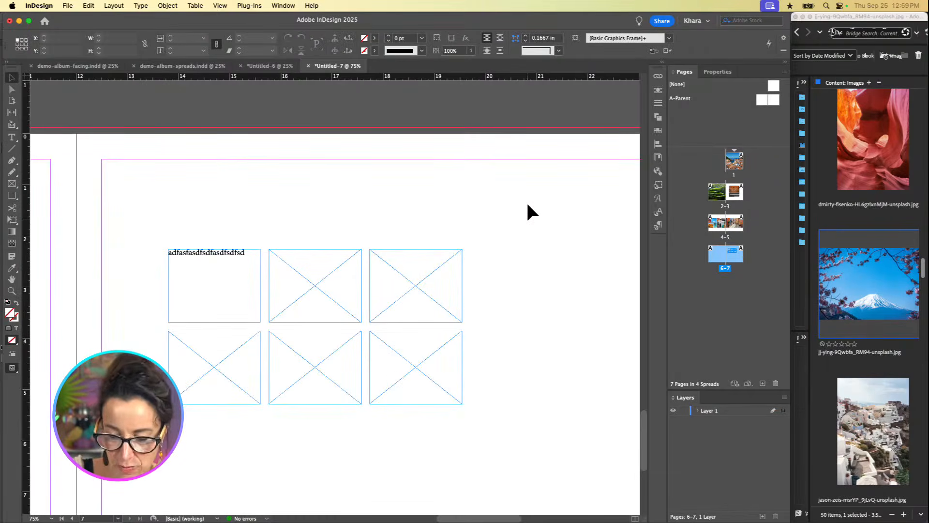
pyautogui.scroll(1, 363, 250)
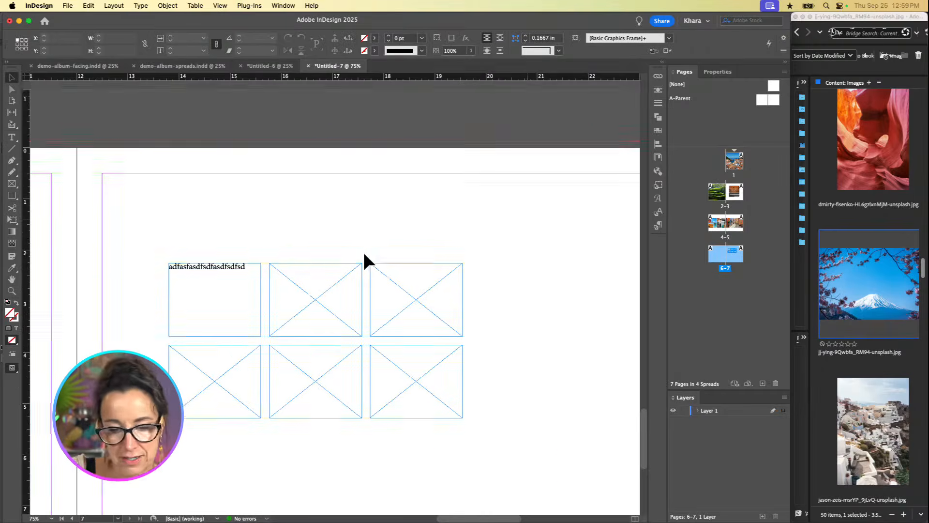
pyautogui.press('super+minus')
pyautogui.press('super+minus')
pyautogui.hscroll(-2, 470, 284)
pyautogui.scroll(3, 472, 283)
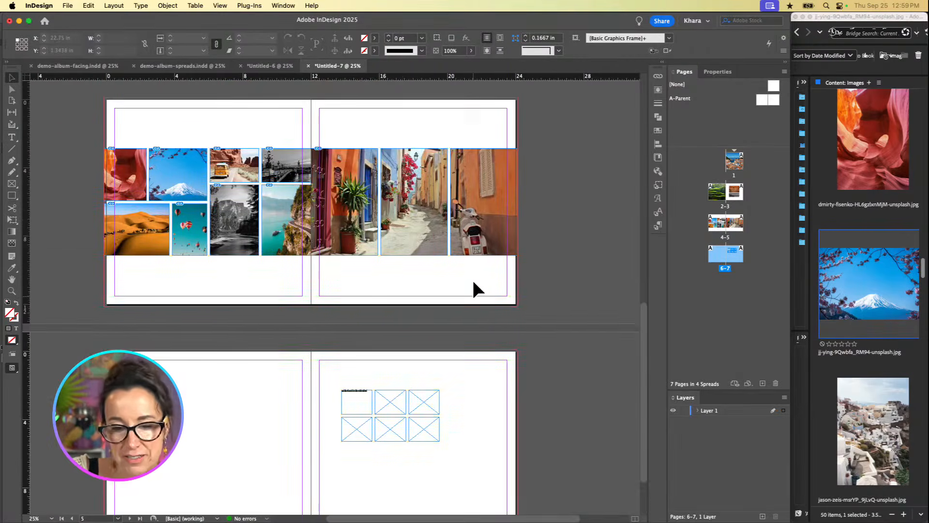
pyautogui.scroll(10, 473, 279)
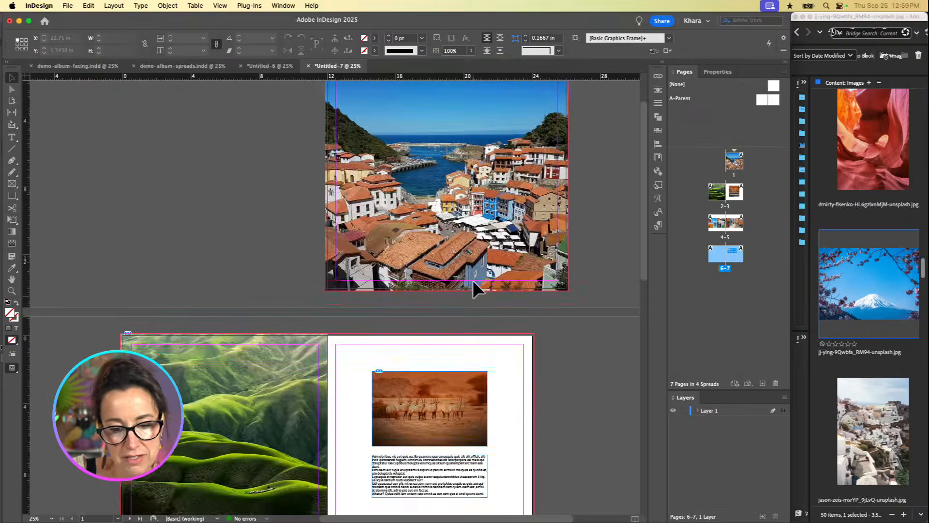
pyautogui.scroll(-10, 473, 280)
pyautogui.scroll(6, 472, 280)
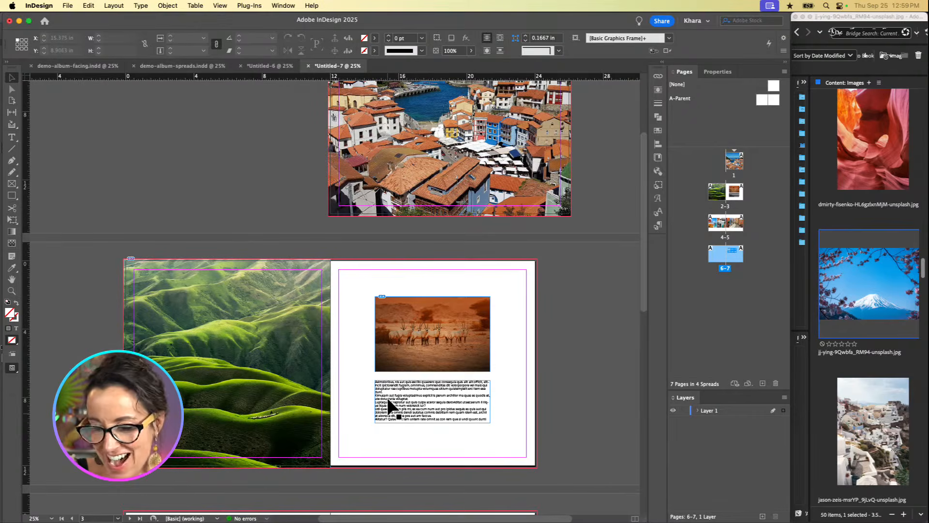
# Step: Start exporting the book to the Desktop as an Adobe PDF (Print) file named final-book.pdf
pyautogui.click(179, 126)
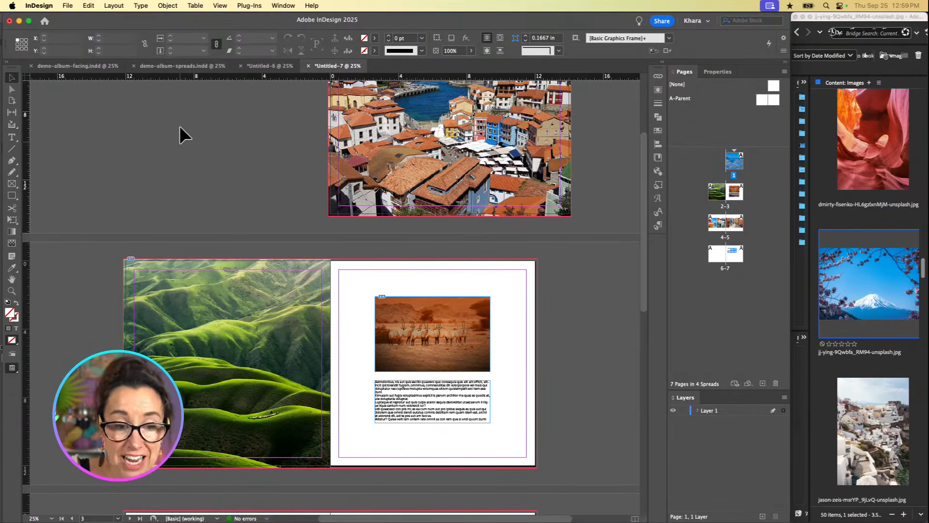
pyautogui.click(69, 5)
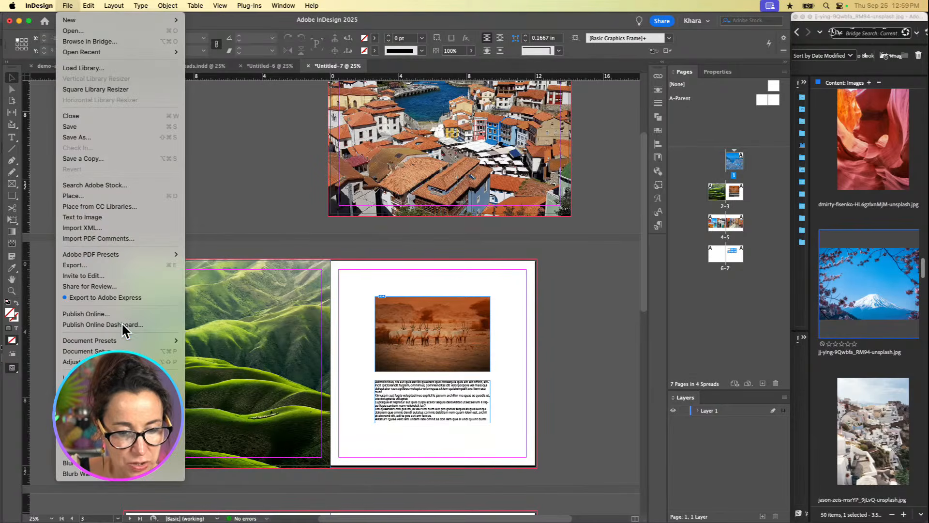
pyautogui.click(95, 264)
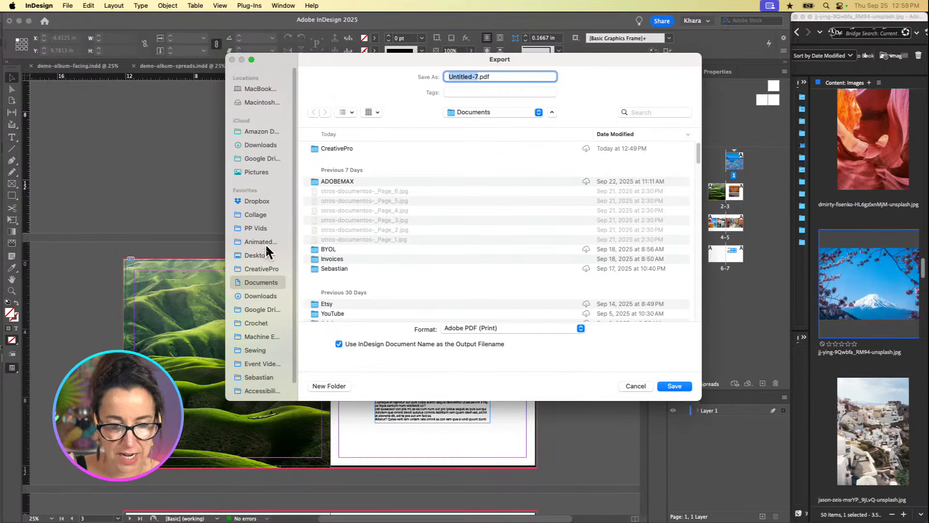
pyautogui.click(267, 249)
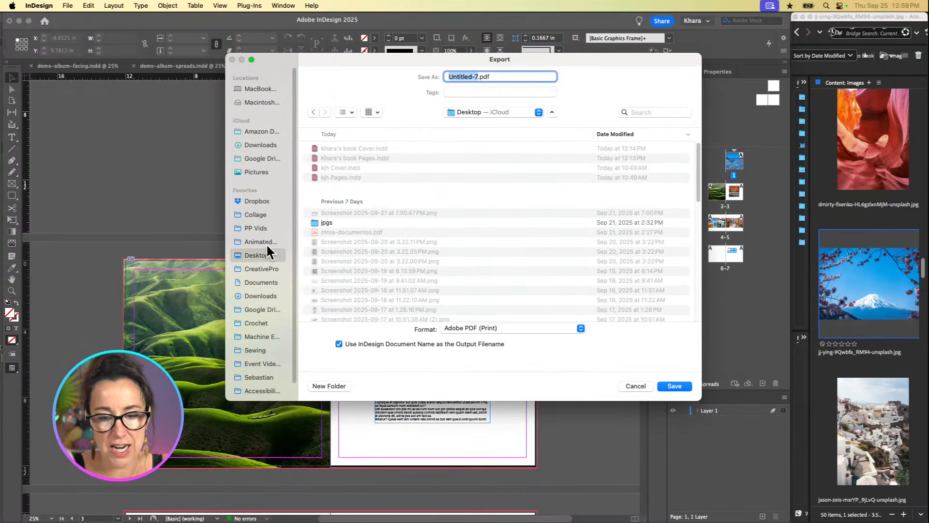
pyautogui.write('final-book')
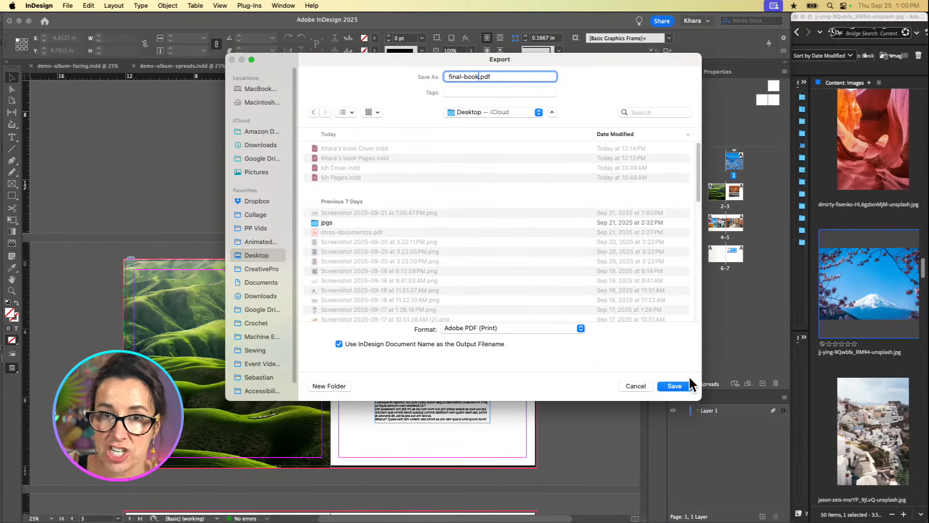
pyautogui.click(675, 385)
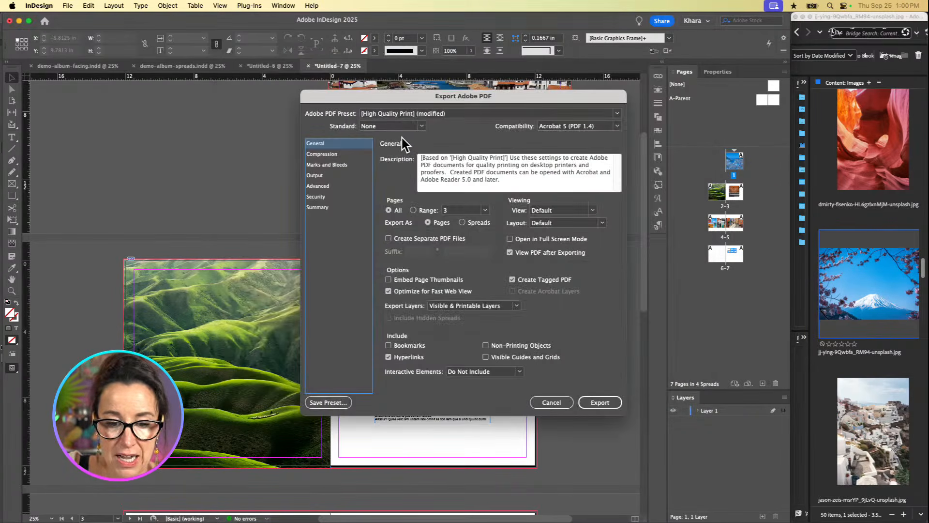
# Step: Apply the [Press Quality] preset to the PDF export, trying Spreads output and then settling on Pages
pyautogui.click(422, 113)
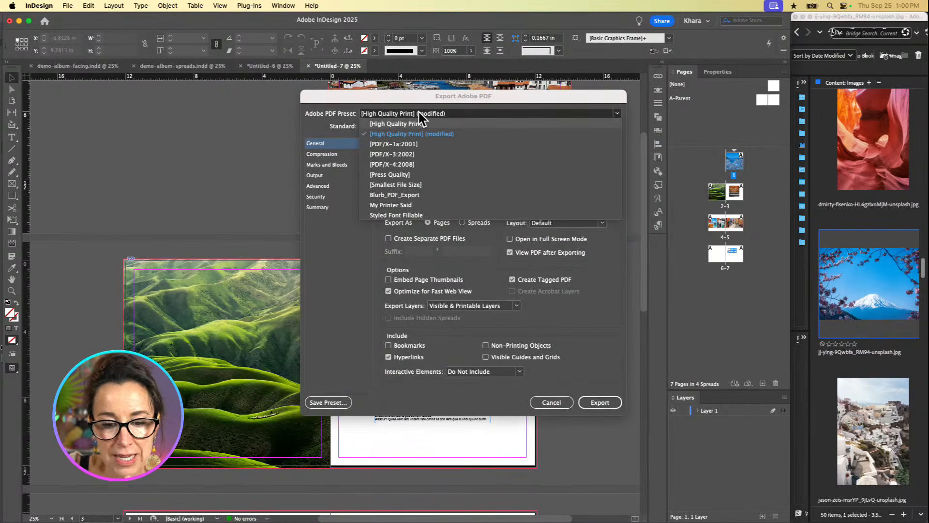
pyautogui.click(400, 173)
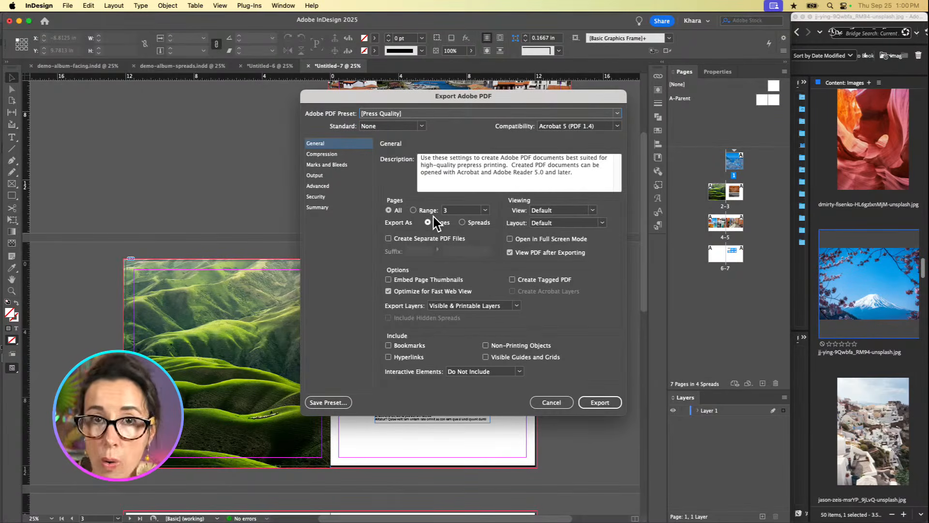
pyautogui.click(463, 221)
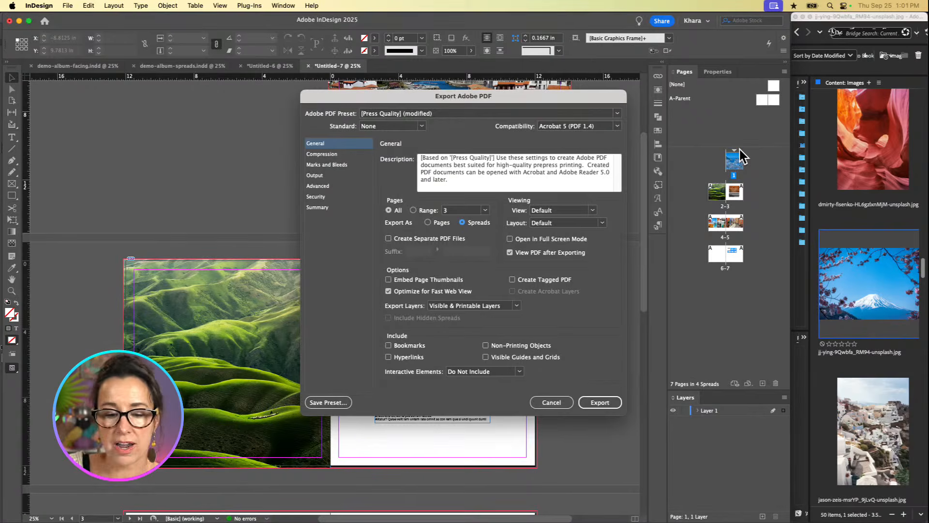
pyautogui.click(429, 221)
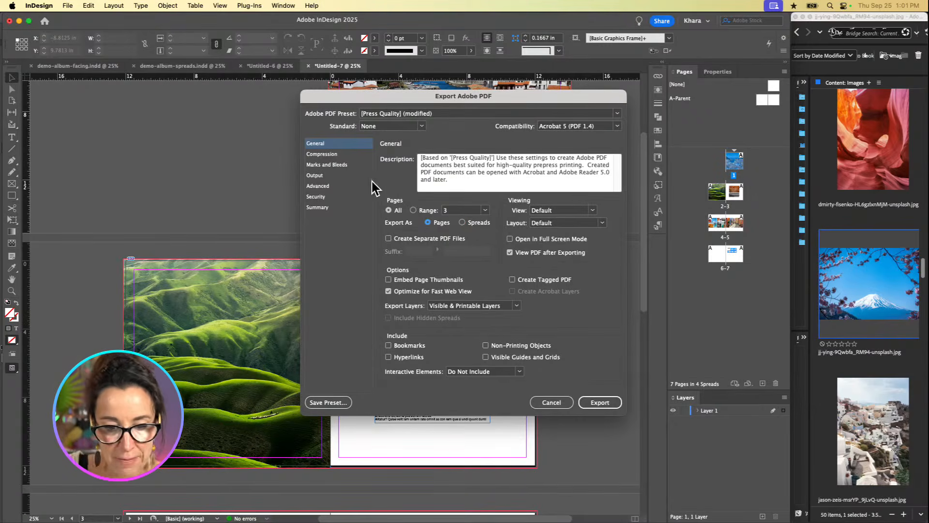
# Step: Turn on Use Document Bleed Settings for the PDF, set the output to Spreads, and export the file
pyautogui.click(343, 164)
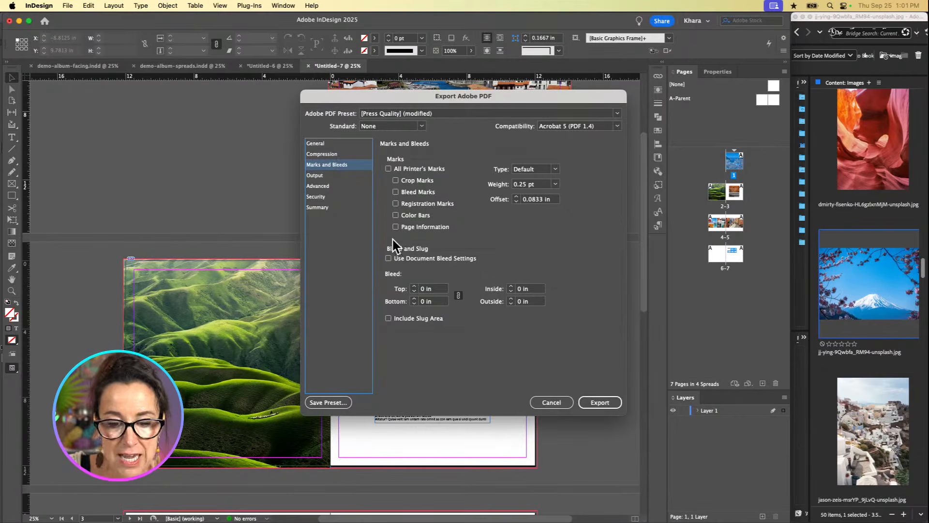
pyautogui.click(389, 257)
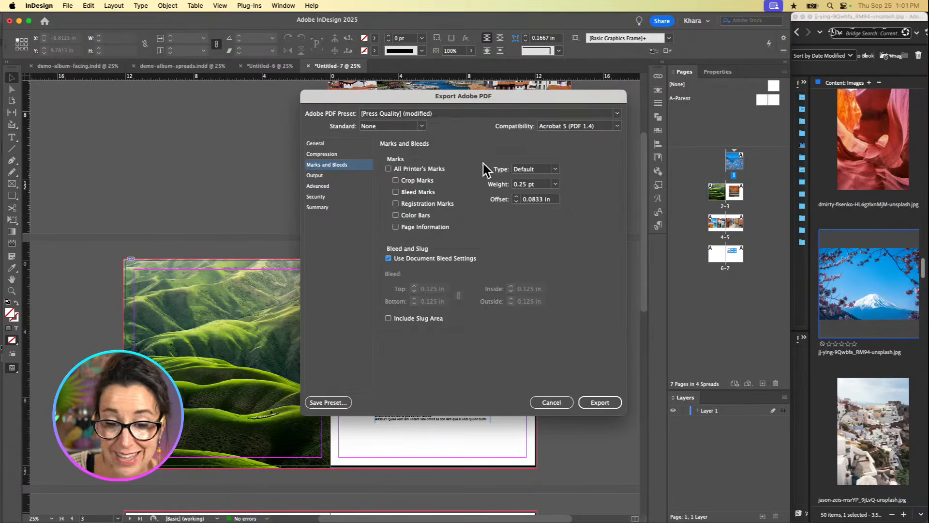
pyautogui.click(320, 141)
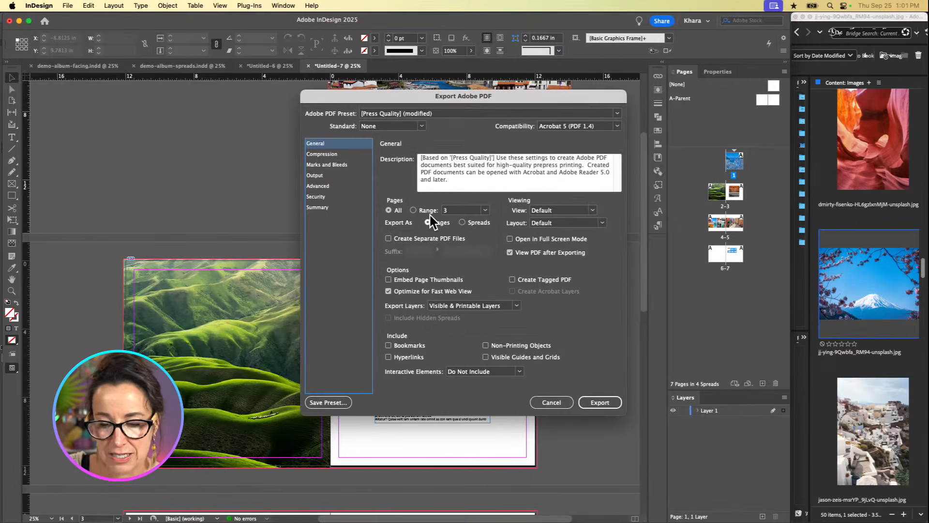
pyautogui.click(463, 223)
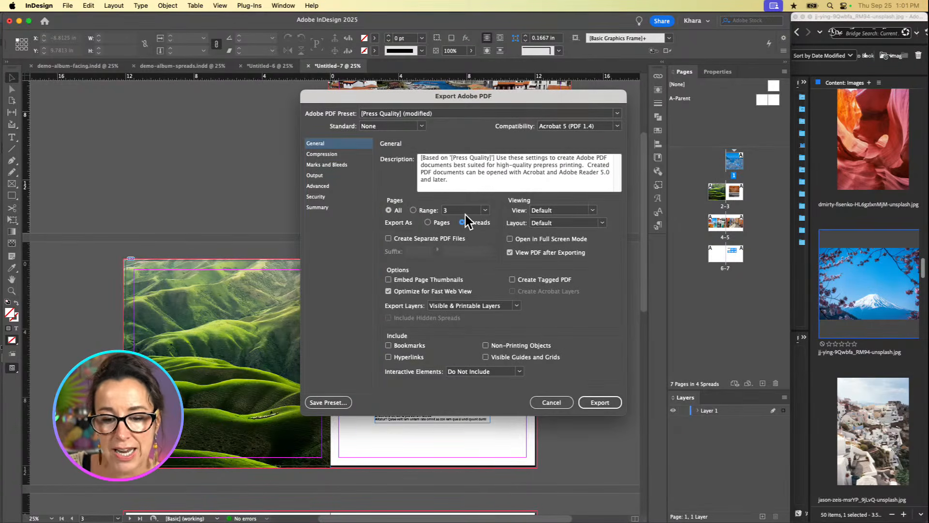
pyautogui.click(599, 401)
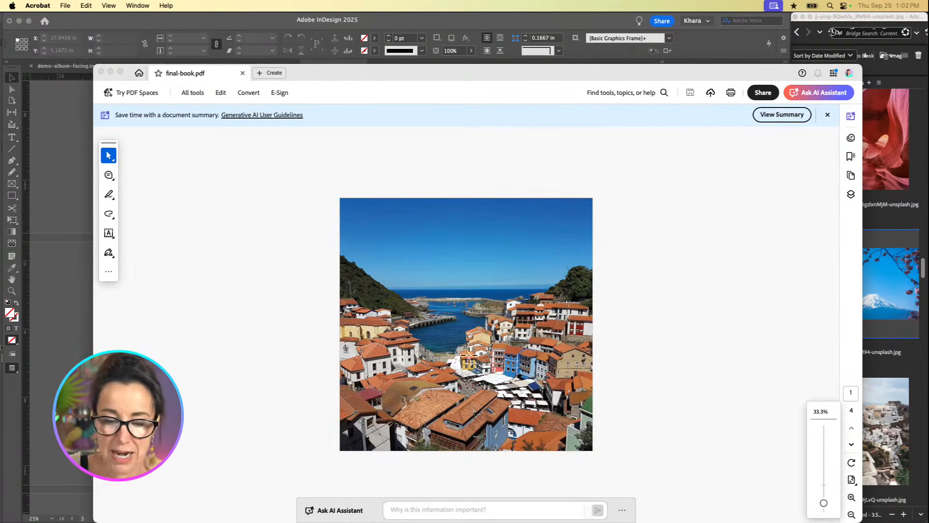
# Step: Examine the exported final-book.pdf in Acrobat, going through every spread and returning to the cover
pyautogui.scroll(-2, 464, 368)
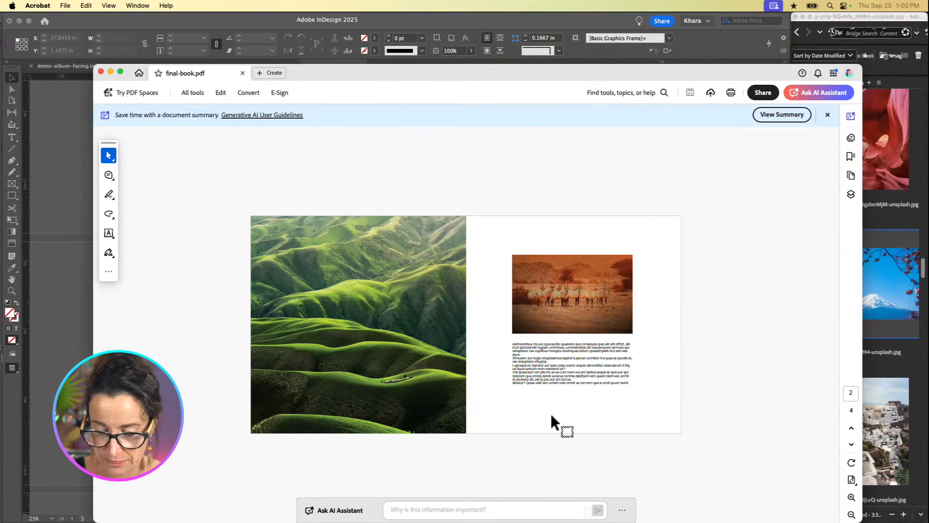
pyautogui.click(852, 430)
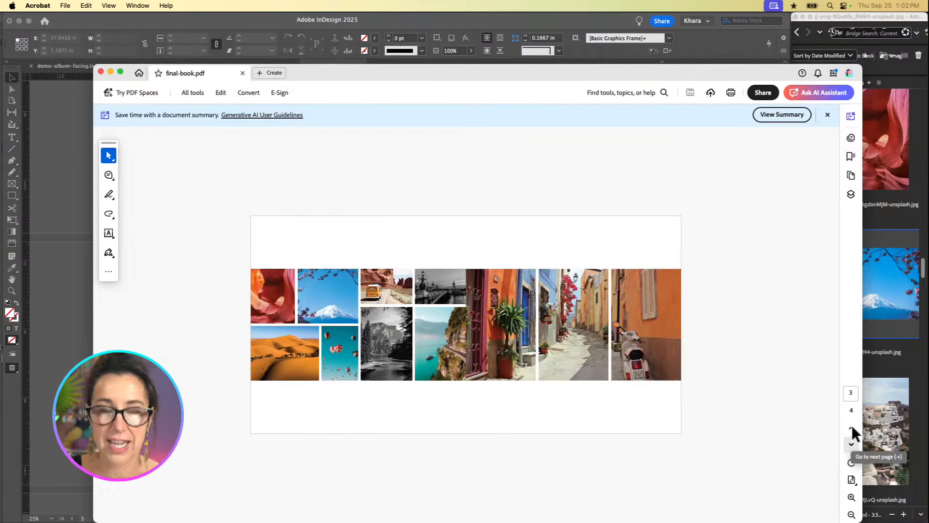
pyautogui.click(851, 430)
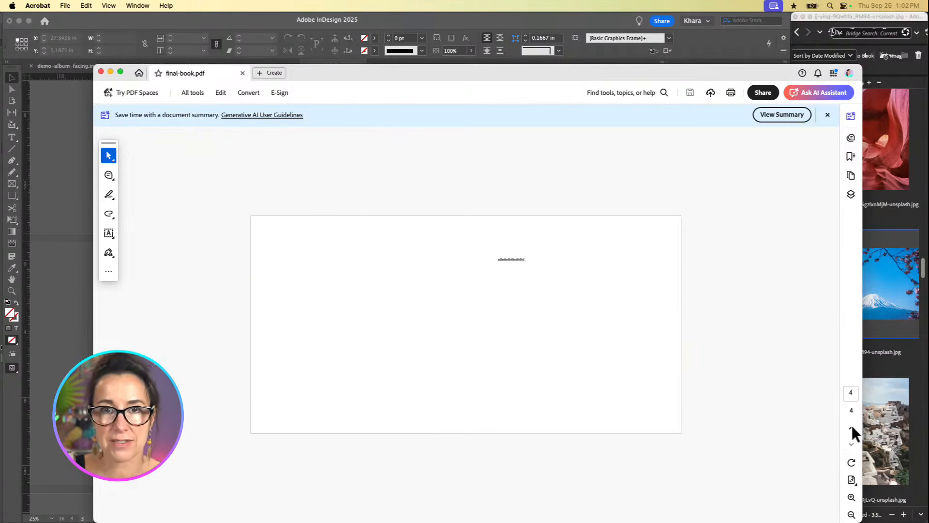
pyautogui.click(851, 426)
pyautogui.click(851, 426)
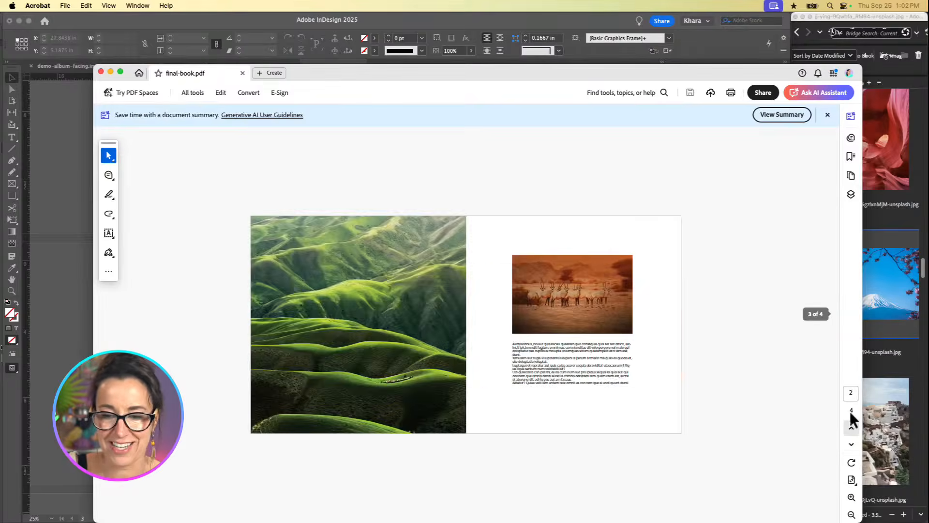
pyautogui.click(851, 424)
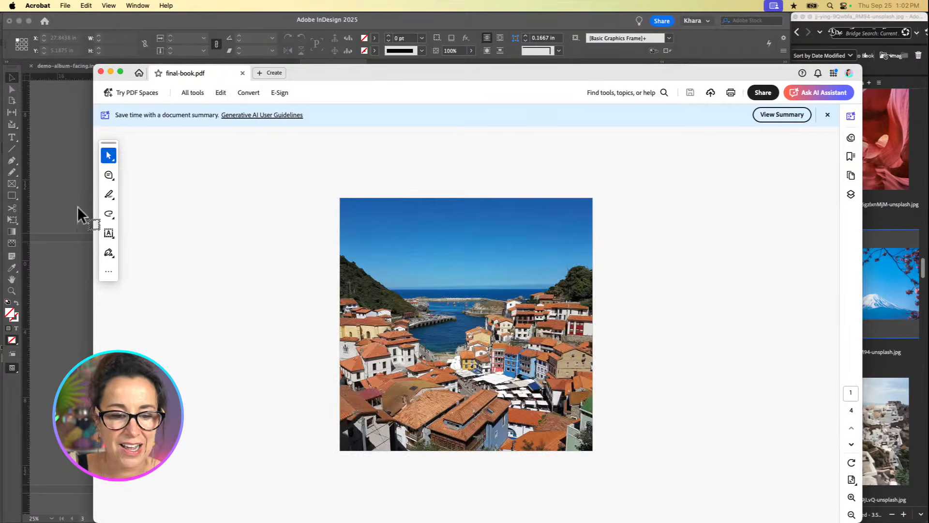
# Step: Switch back to InDesign and export the book again as final-book-pages.pdf on the Desktop, with the output set to Pages
pyautogui.click(48, 186)
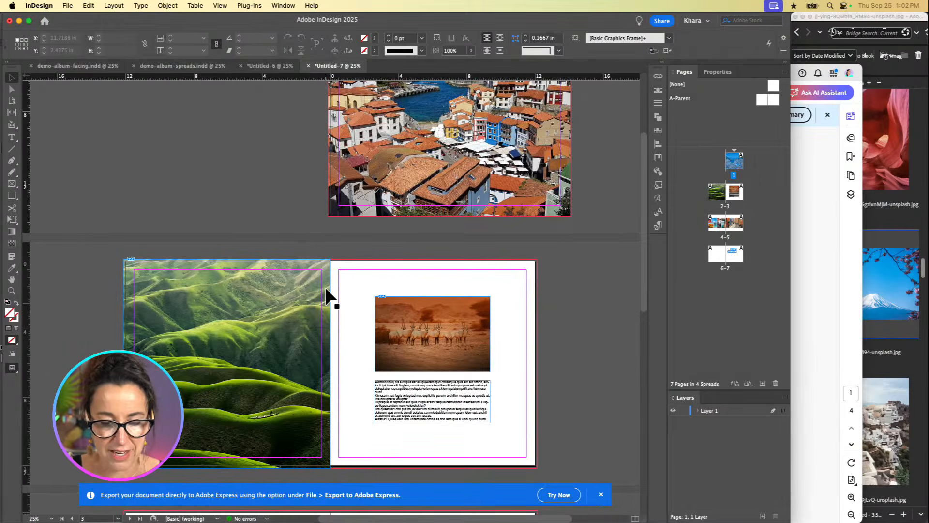
pyautogui.press('super+e')
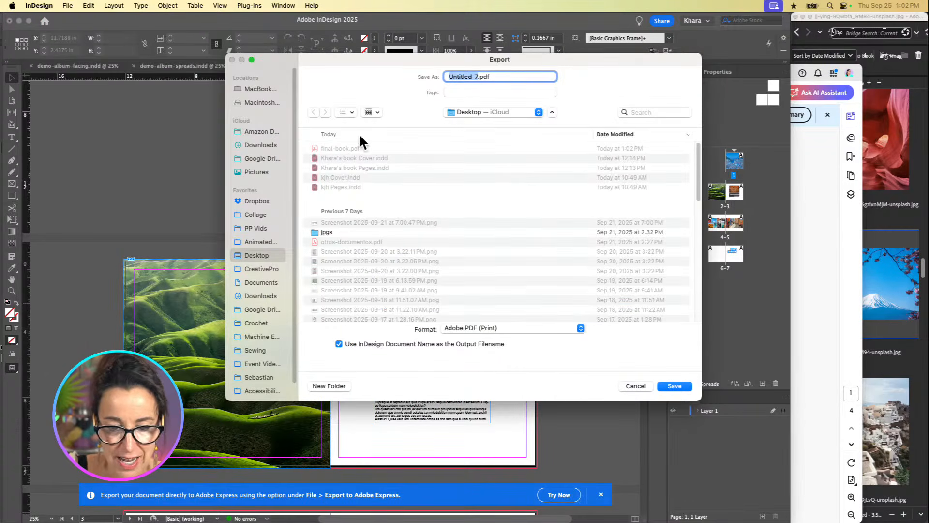
pyautogui.click(350, 145)
pyautogui.click(479, 75)
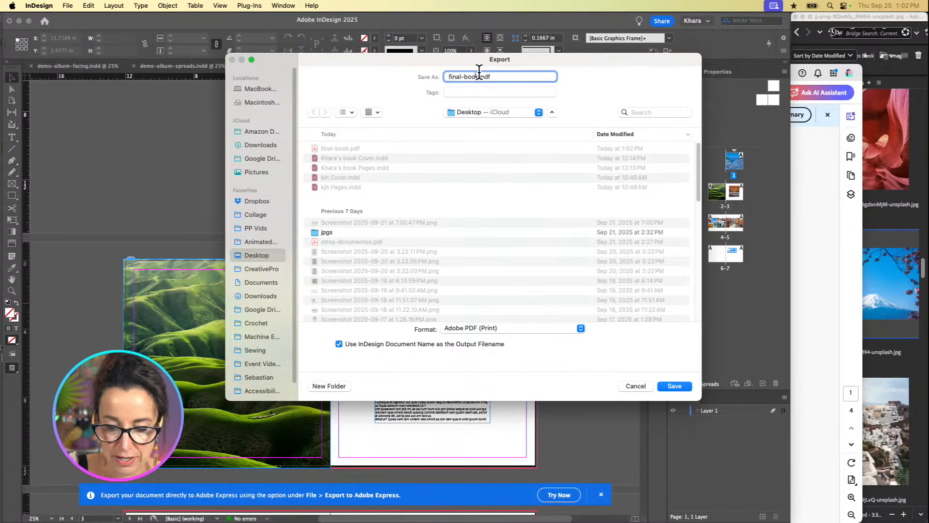
pyautogui.write('-pages')
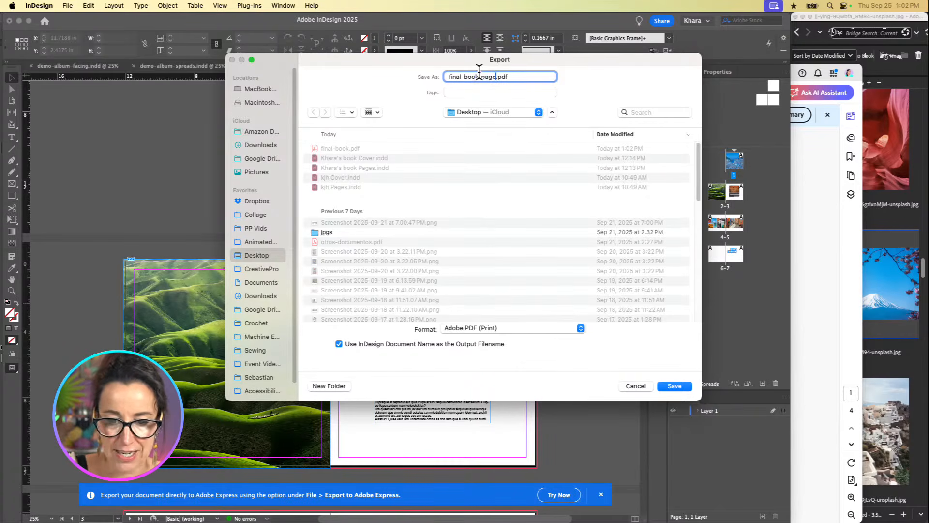
pyautogui.click(687, 386)
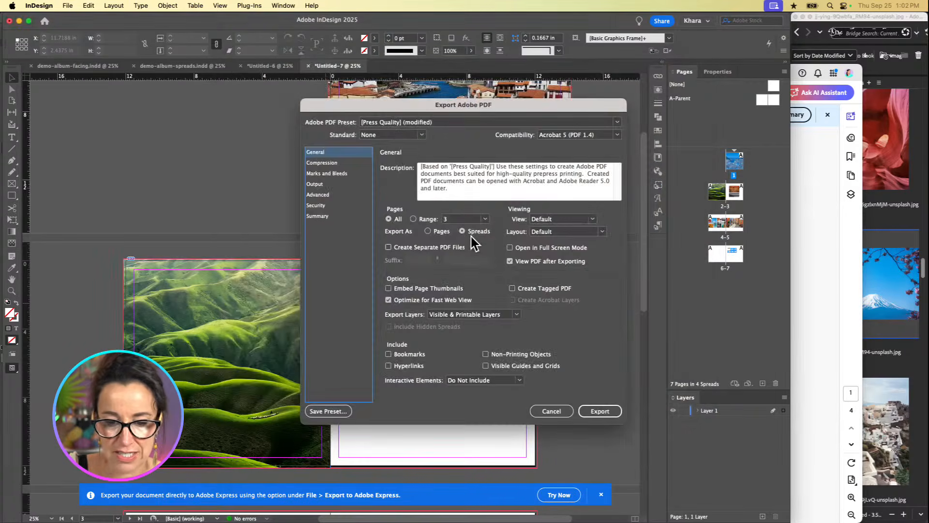
pyautogui.click(438, 231)
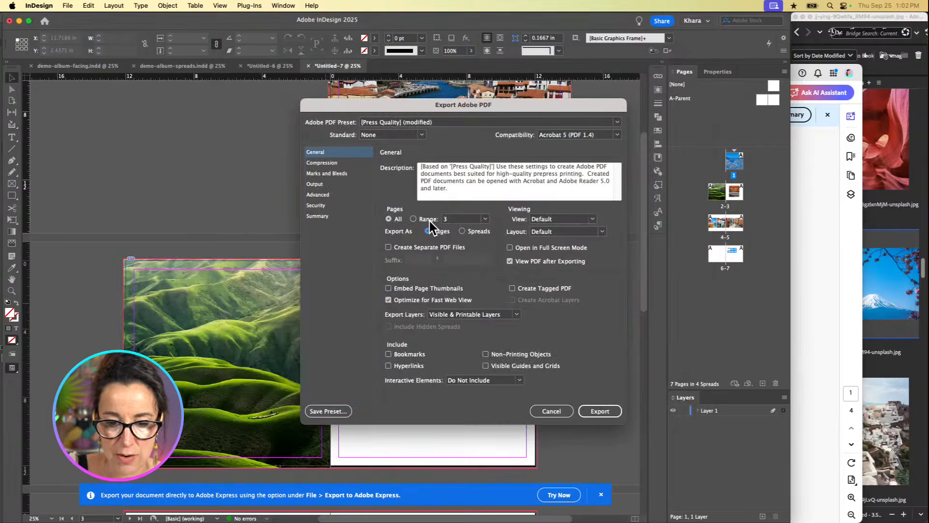
pyautogui.click(601, 410)
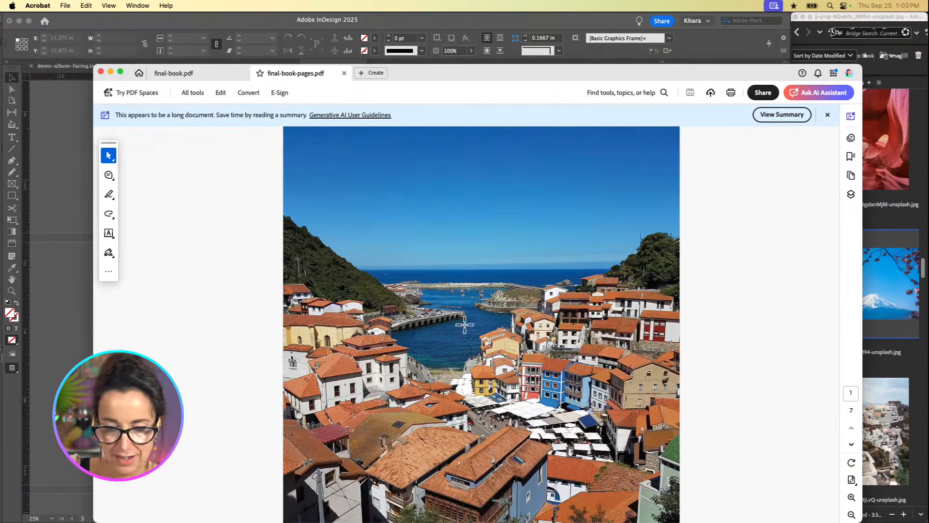
# Step: Examine the single pages of final-book-pages.pdf in Acrobat, checking the bleed along the inner edges, and return to InDesign
pyautogui.press('super+minus')
pyautogui.press('super+minus')
pyautogui.press('super+minus')
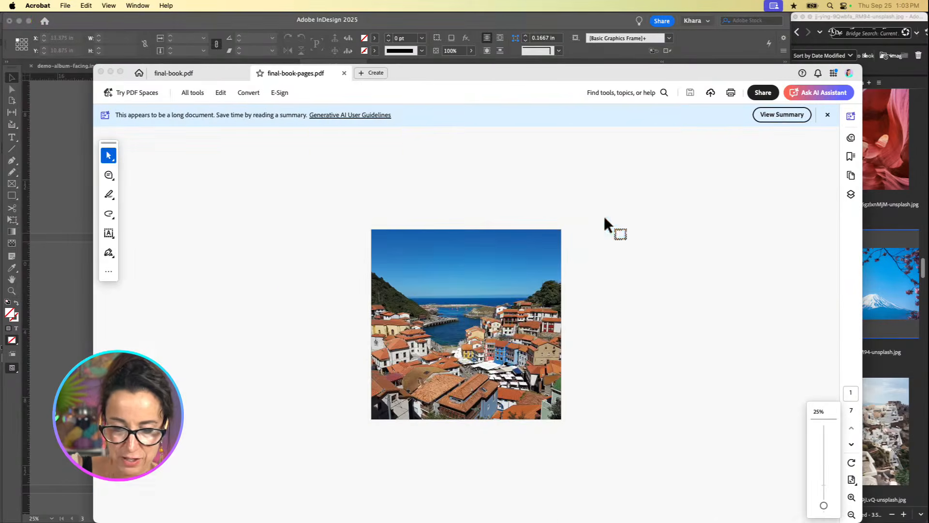
pyautogui.click(851, 436)
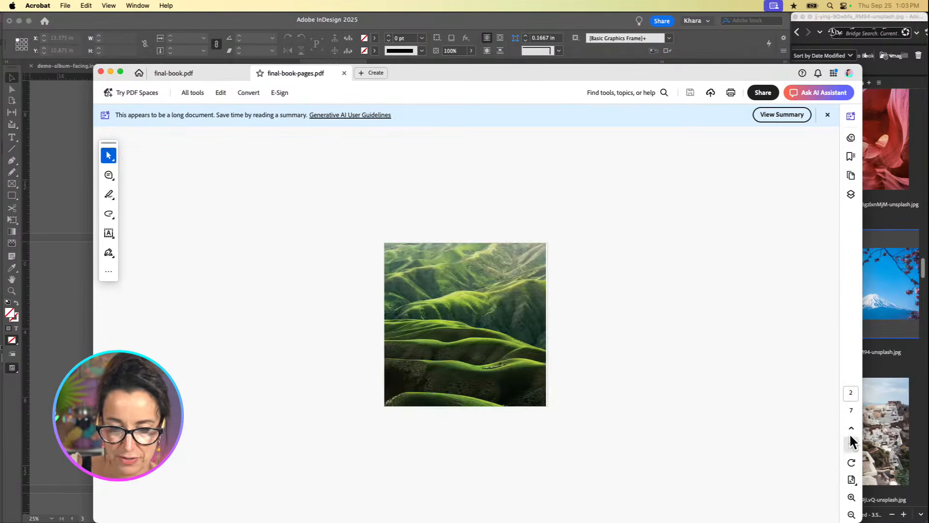
pyautogui.click(850, 437)
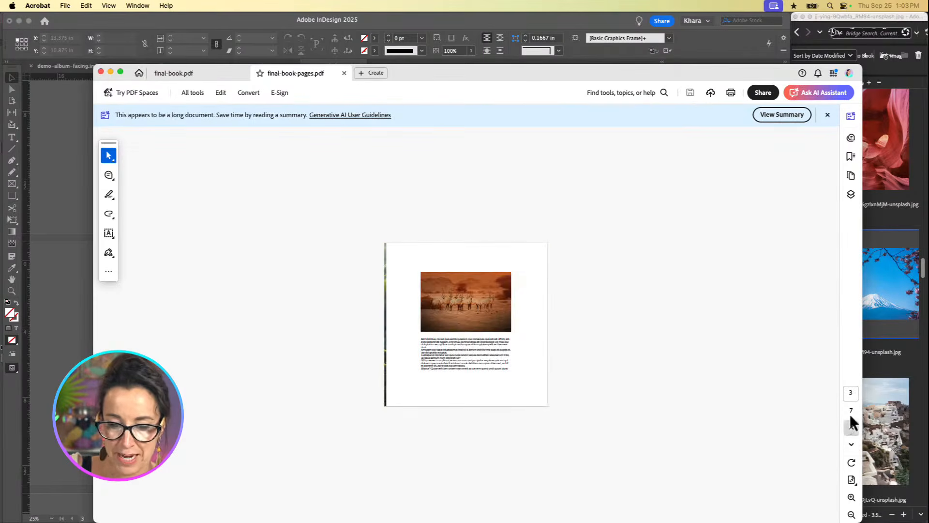
pyautogui.click(851, 425)
pyautogui.click(854, 439)
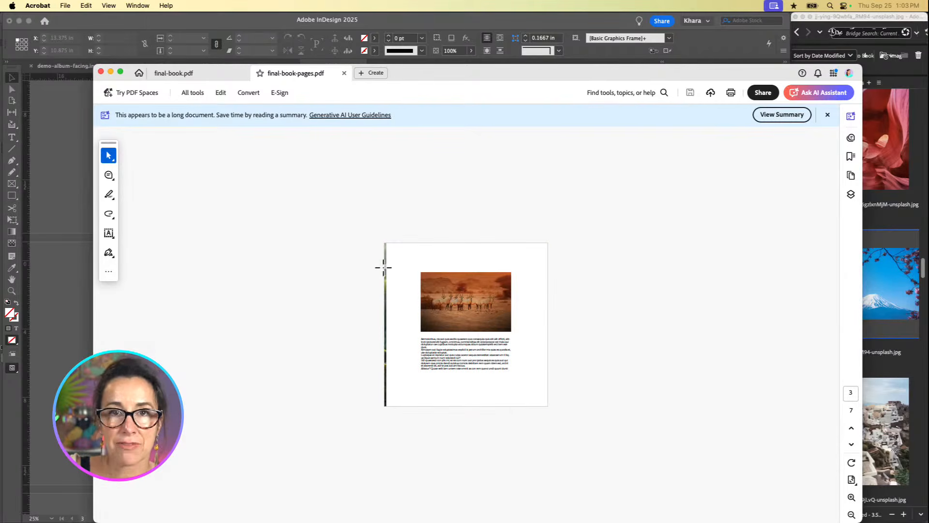
pyautogui.click(852, 428)
pyautogui.click(852, 428)
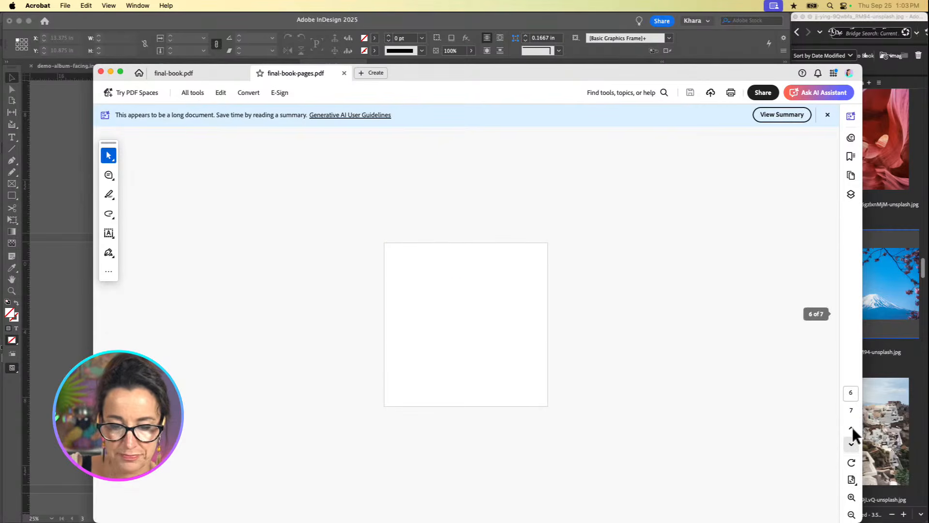
pyautogui.click(852, 428)
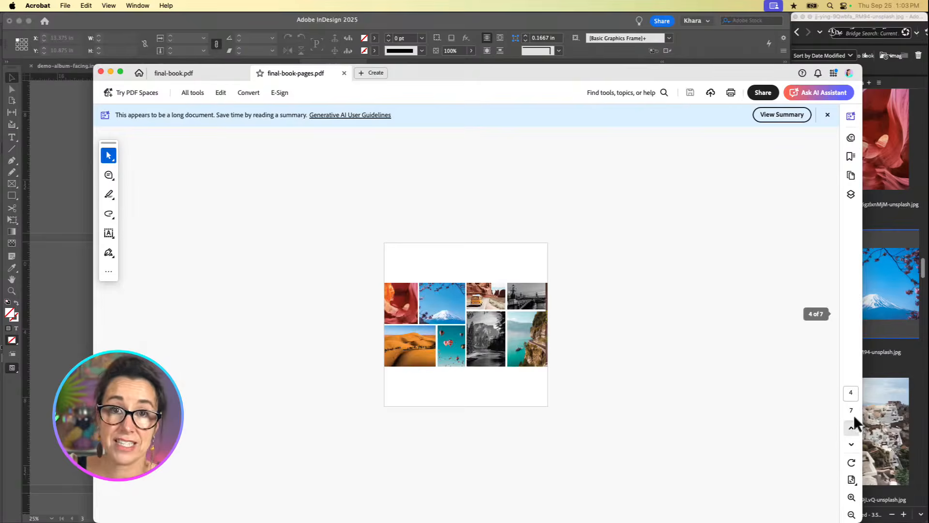
pyautogui.click(852, 427)
pyautogui.click(851, 427)
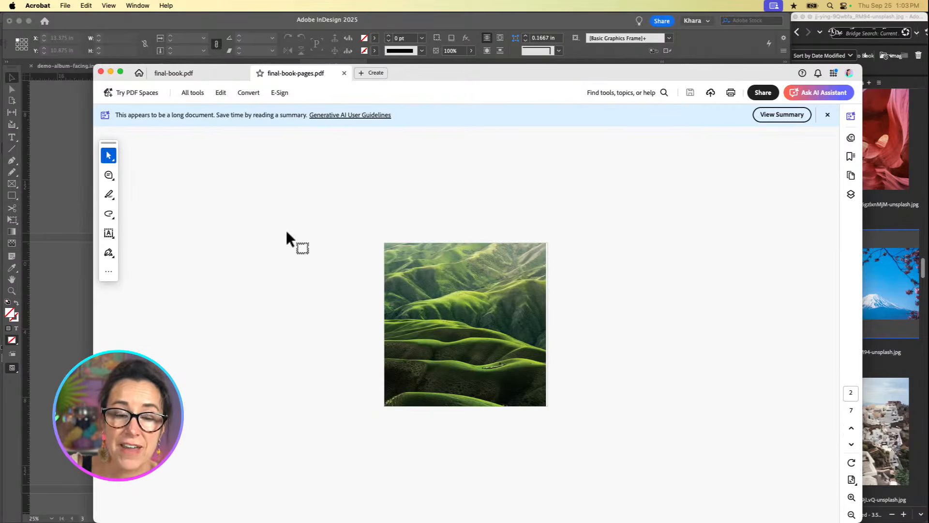
pyautogui.click(53, 110)
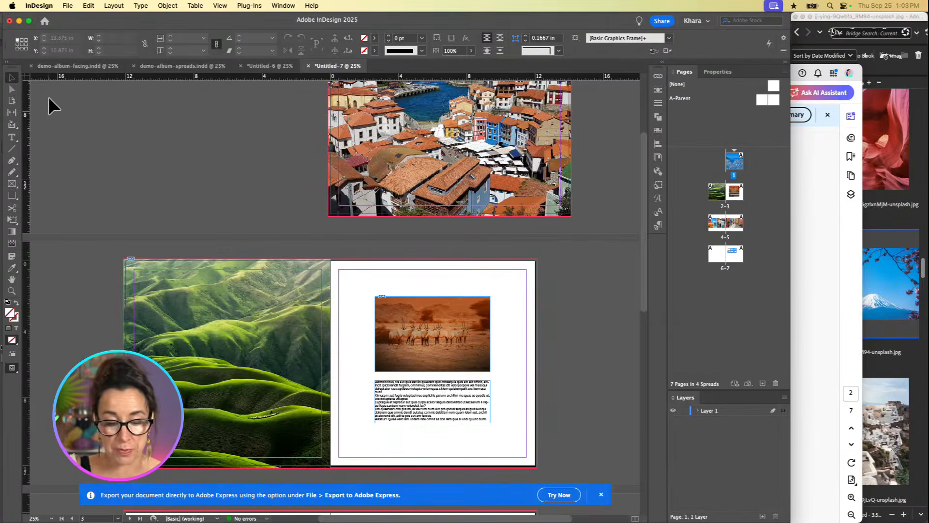